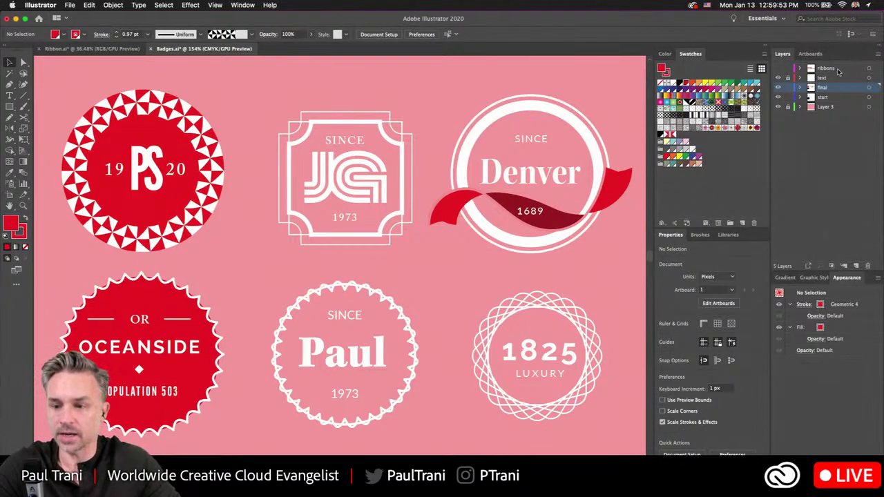
Hide every layer except Layer 3 with the pink background and add a new layer directly above it
left_click(778, 106, "alt")
left_click(835, 108)
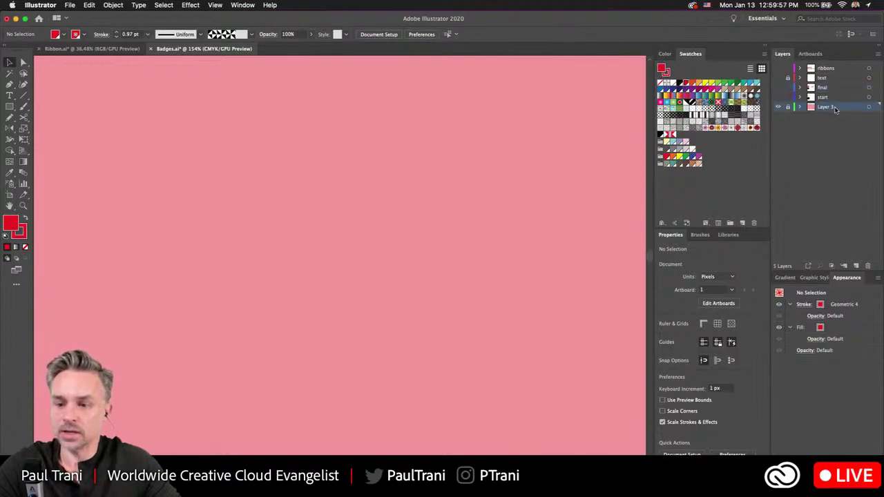
left_click(856, 266)
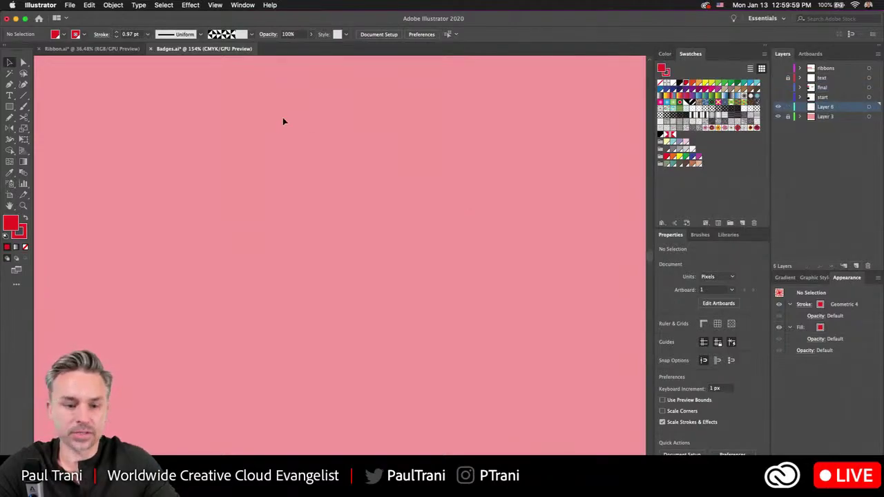
Set the drawing colours to no fill and a white stroke
left_click(9, 107)
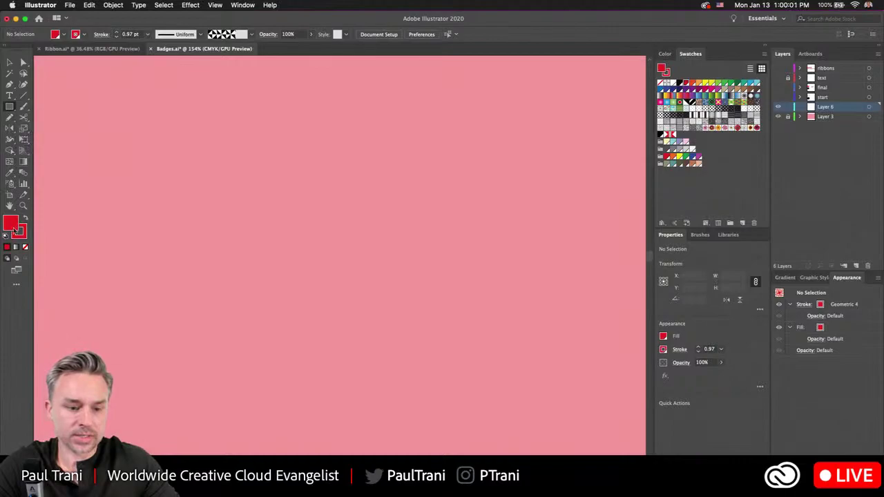
left_click(25, 246)
left_click(16, 236)
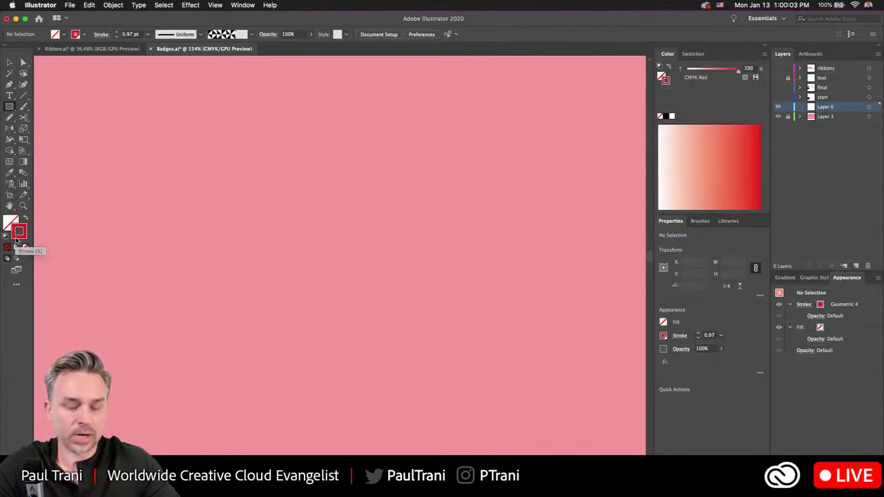
left_click(671, 116)
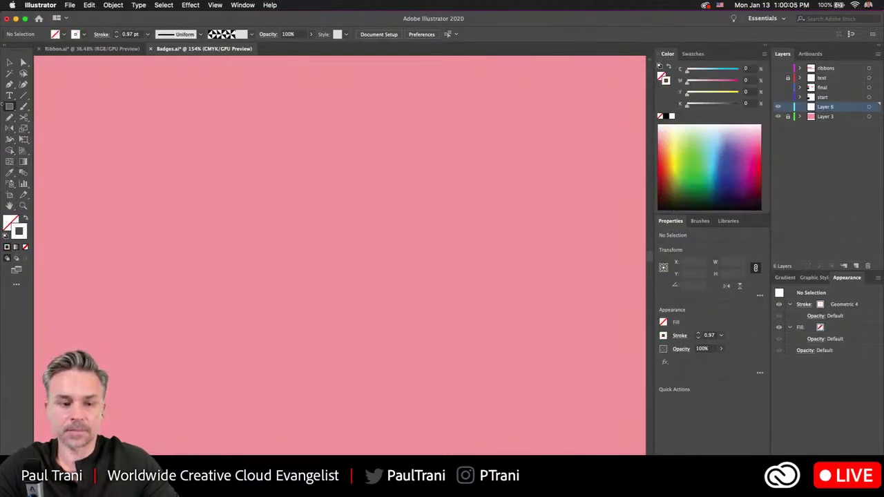
Draw a 25-point star with short spikes, about 157 px wide, near the middle of the artboard
left_click_drag(11, 107, 45, 148)
left_click_drag(347, 232, 402, 344)
key("Up")
key("Up")
key("Up")
key("Up")
key("Up")
key("Up")
key("Up")
key("Up")
key("Up")
key("Up")
key("Up")
key("Up")
key("Up")
key("Up")
key("Up")
key("Up")
key("Up")
key("Up")
key("Up")
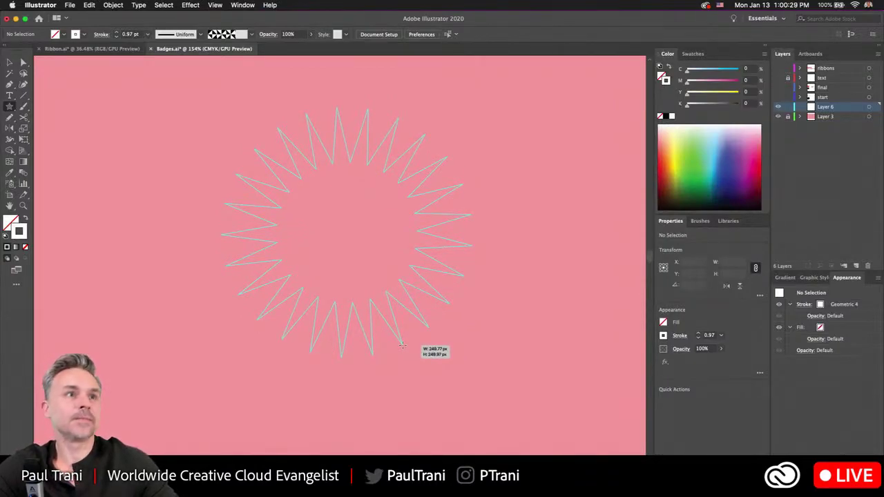
left_click_drag(402, 344, 367, 308)
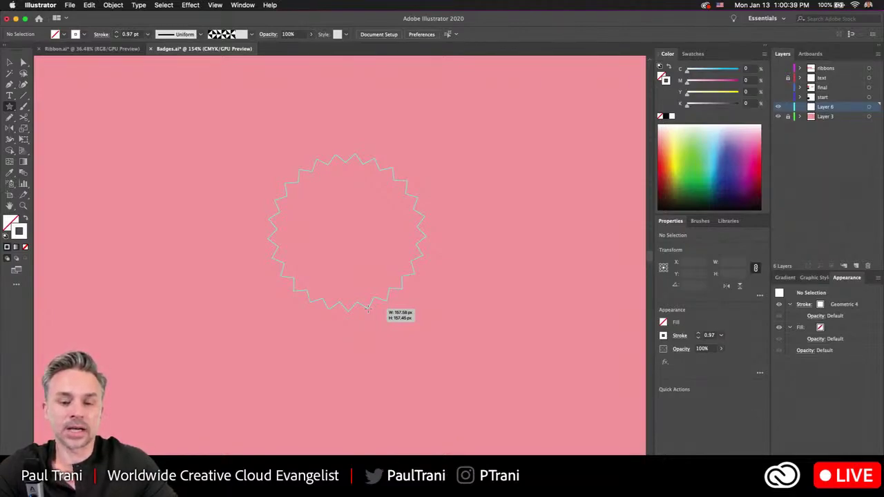
left_click_drag(368, 308, 368, 308)
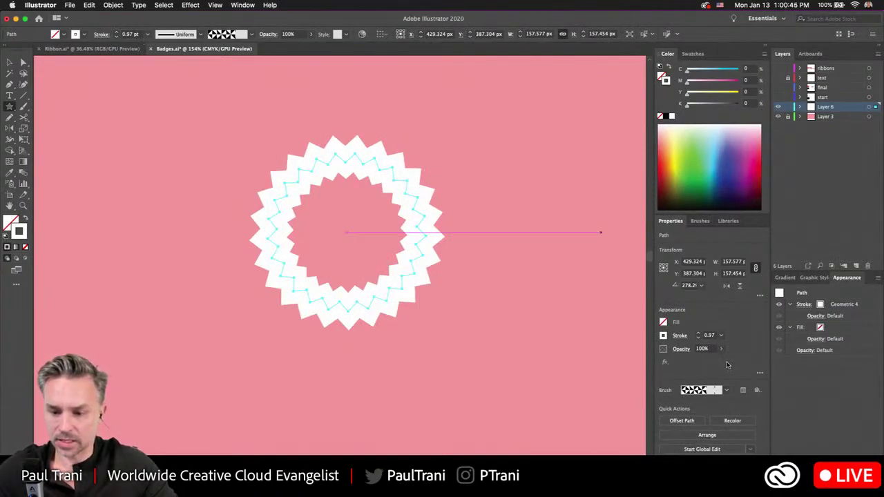
Replace the star's patterned stroke brush with the Basic brush
left_click(251, 34)
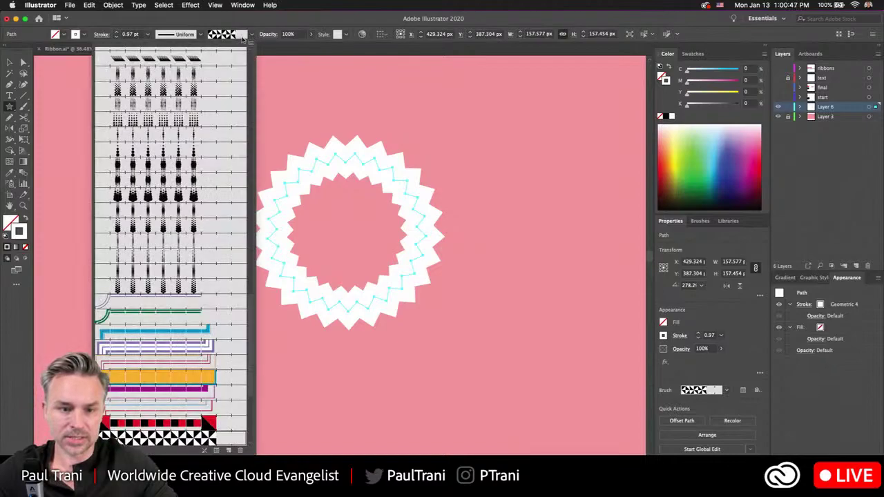
scroll(135, 104, "up", 10)
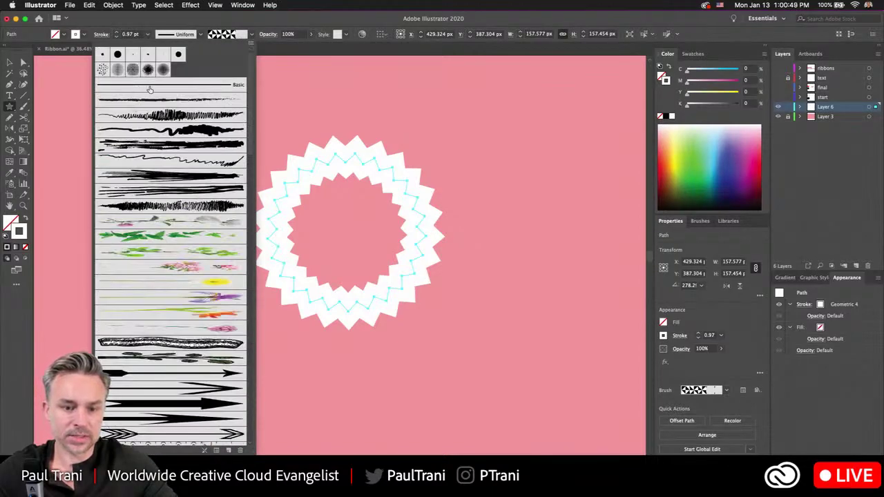
left_click(136, 91)
key("Escape")
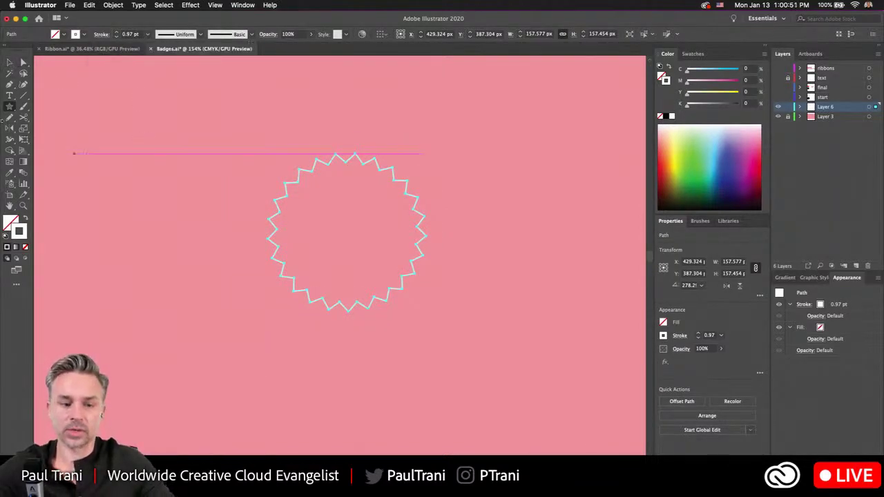
left_click(8, 107)
left_click(158, 232)
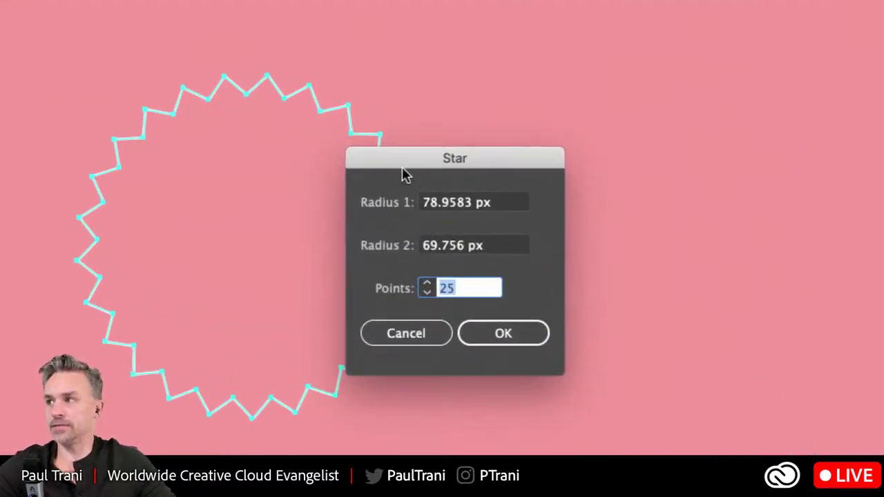
left_click_drag(406, 175, 527, 152)
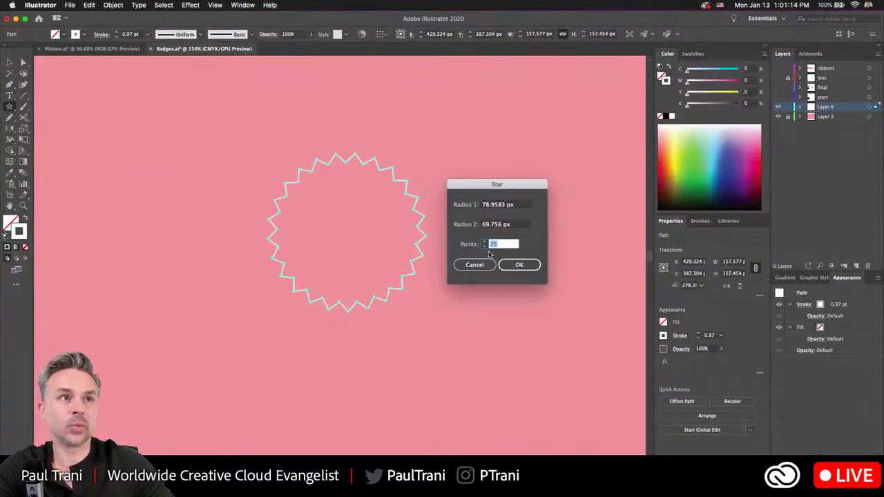
left_click(474, 265)
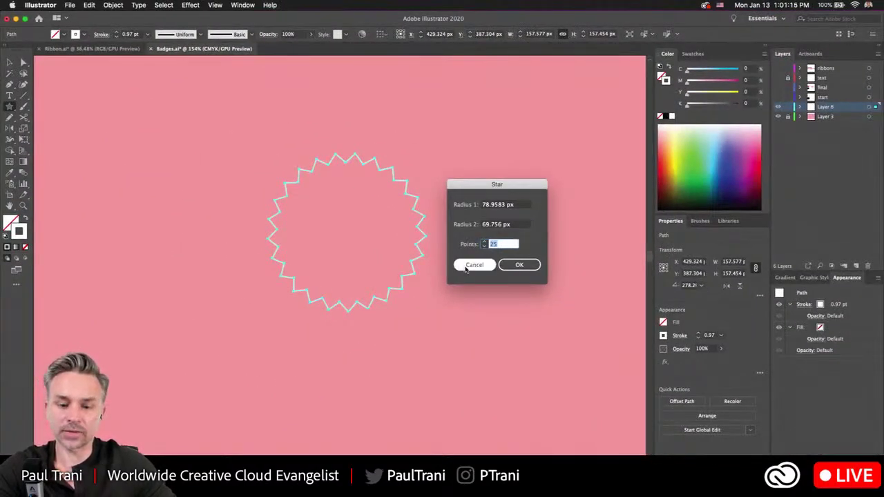
Delete the small star and draw a larger 23-point star about 237 px wide in its place
key("BackSpace")
left_click_drag(341, 222, 395, 329)
key("Down")
key("Down")
key("Down")
key("Down")
key("Down")
key("Down")
key("Down")
key("Down")
key("Down")
key("Down")
key("Down")
key("Down")
key("Down")
key("Down")
key("Down")
key("Down")
key("Down")
key("Down")
key("Down")
key("Down")
key("Down")
key("Down")
key("Down")
key("Down")
key("Down")
key("Down")
key("Up")
key("Up")
key("Up")
key("Up")
key("Up")
key("Up")
key("Up")
key("Up")
key("Up")
key("Up")
key("Up")
key("Up")
key("Up")
key("Up")
key("Up")
key("Up")
key("Up")
key("Up")
key("Up")
key("Up")
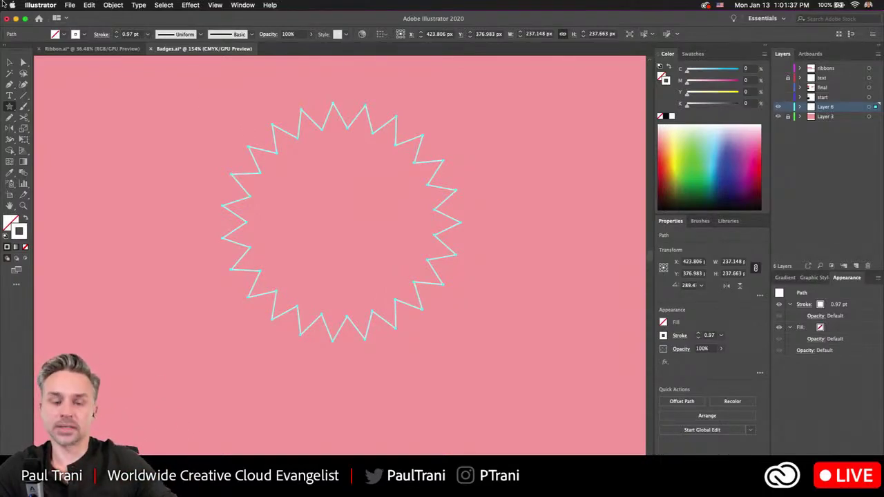
Reset the tilted bounding box of the star so it sits square to the artboard
left_click(10, 62)
left_click_drag(253, 159, 249, 194)
scroll(248, 193, "up", 3)
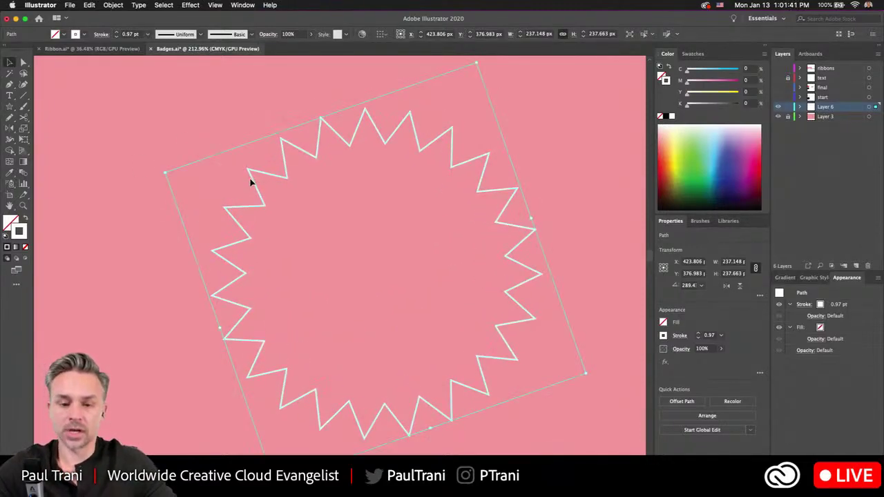
scroll(251, 213, "down", 2)
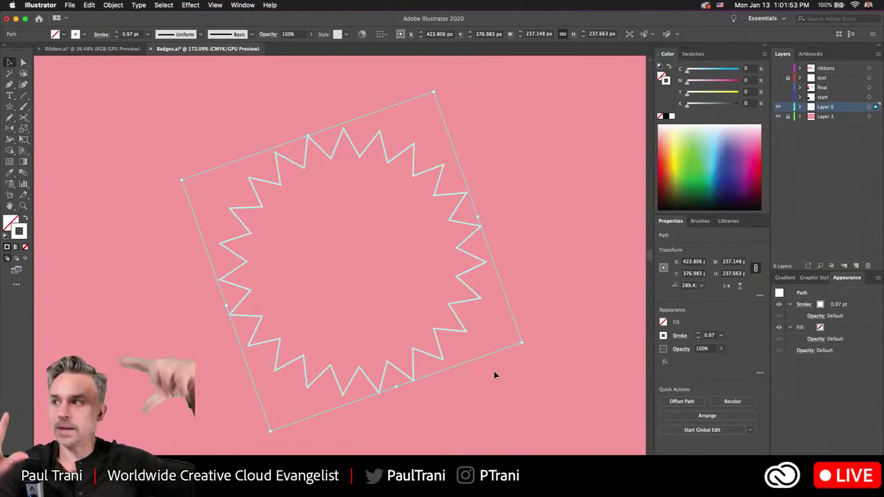
left_click(113, 5)
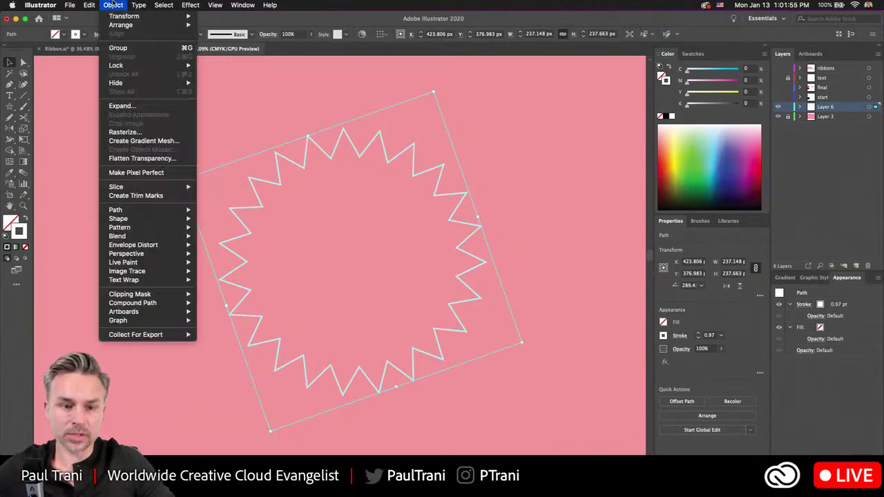
mouse_move(117, 18)
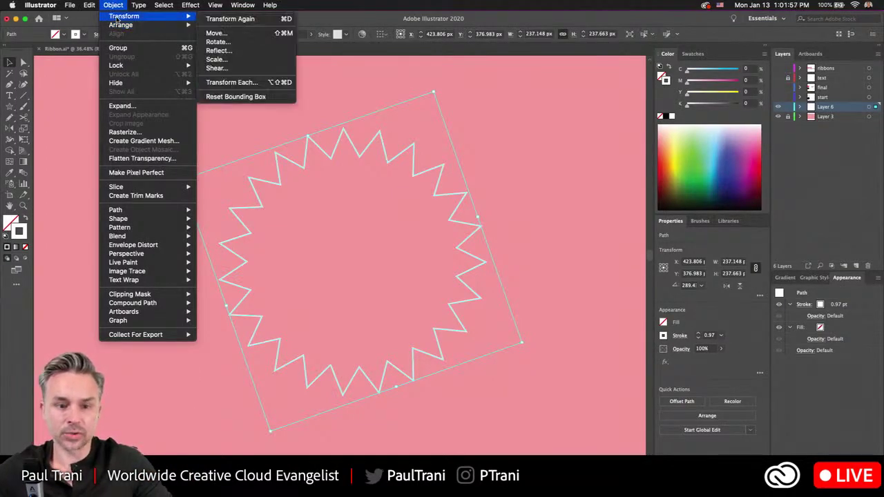
left_click(254, 98)
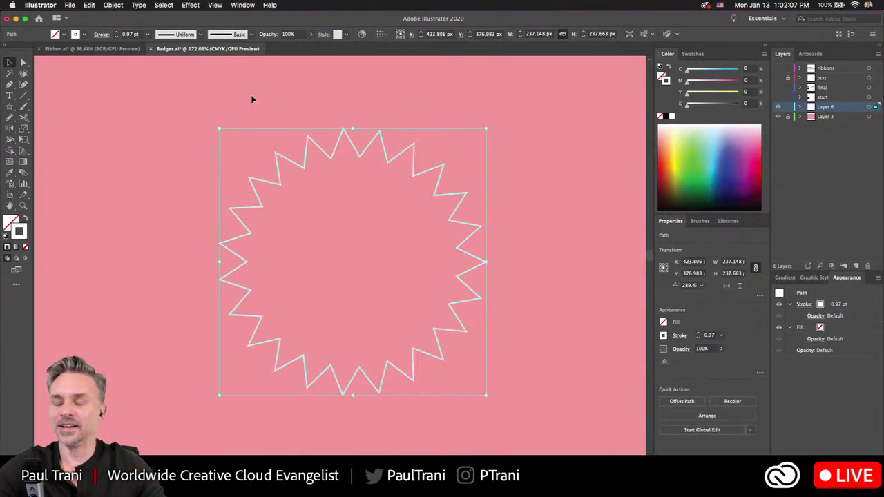
Round all of the star's corners together into a smooth scalloped outline, then deselect it
left_click(23, 62)
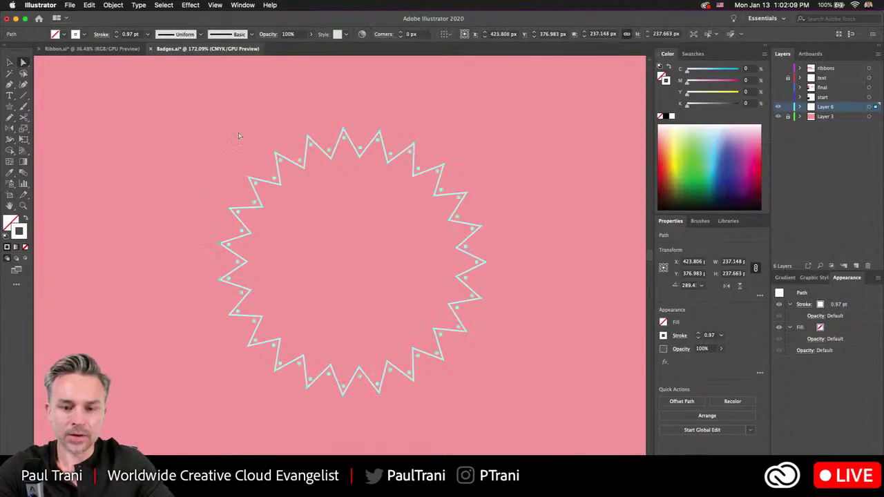
scroll(262, 162, "up", 3)
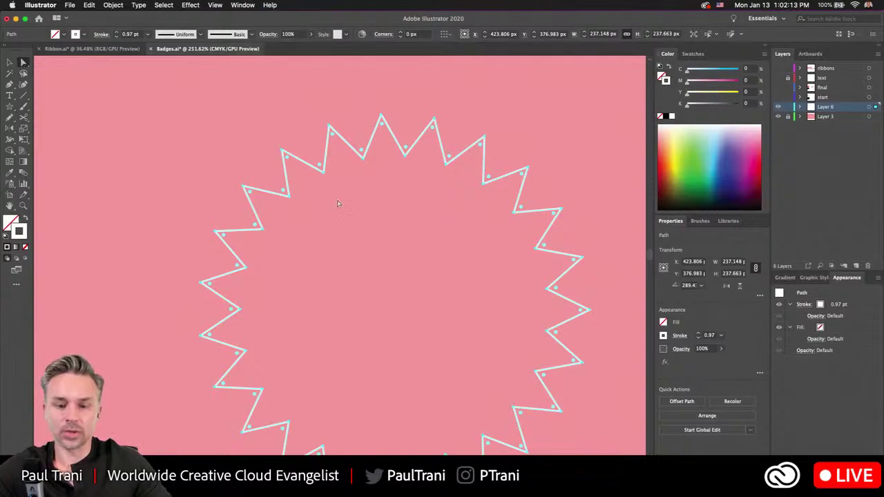
scroll(334, 289, "down", 3)
scroll(334, 289, "up", 5)
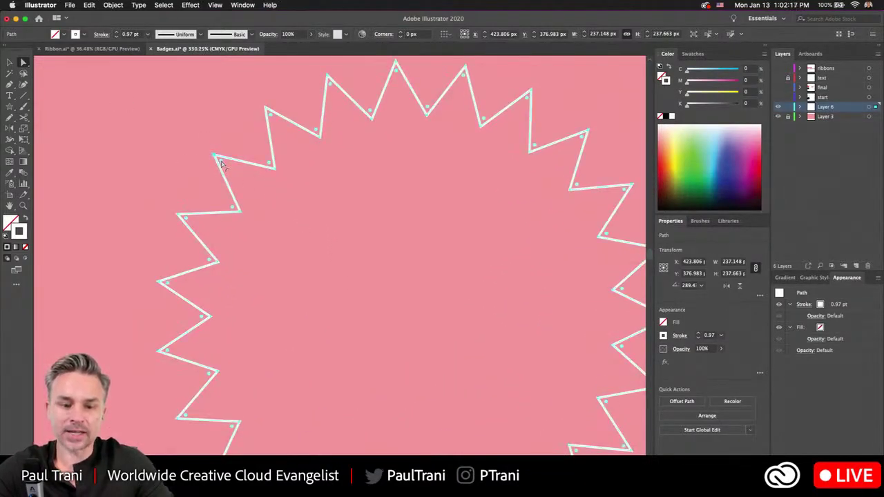
scroll(221, 163, "up", 4)
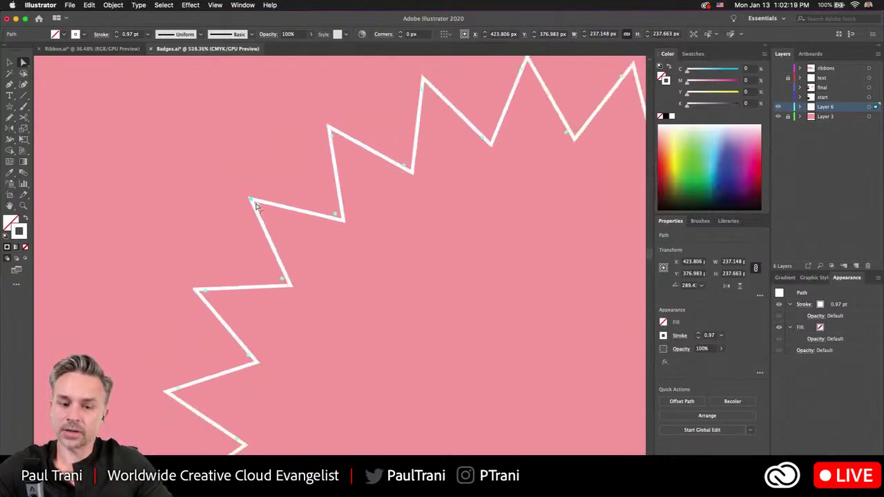
scroll(255, 205, "down", 5)
left_click_drag(261, 209, 269, 220)
left_click(9, 62)
left_click(126, 168)
scroll(174, 163, "down", 3)
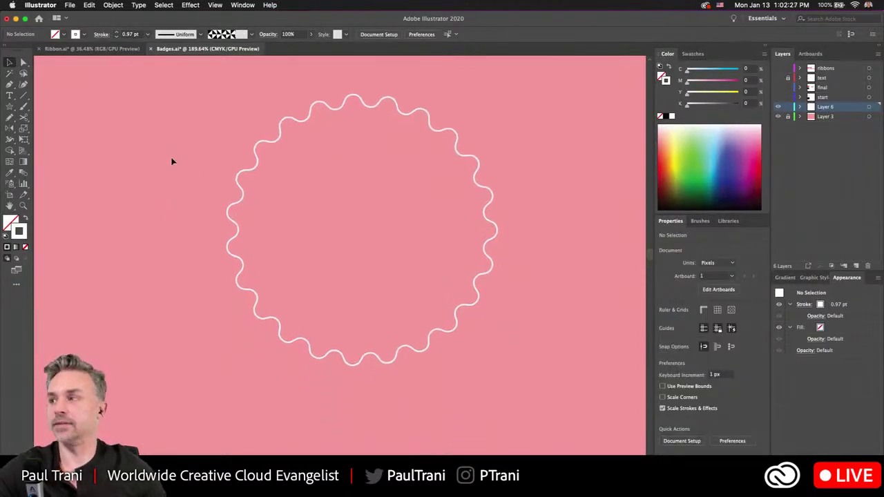
Move the scalloped circle to the right side of the artboard and deselect it
scroll(153, 186, "down", 3)
scroll(193, 237, "up", 2)
mouse_move(254, 204)
left_mouse_down()
mouse_move(311, 178)
mouse_move(456, 161)
left_mouse_up()
left_click(83, 154)
Draw another 23-point spiky star about 223 px wide to the left of the scalloped circle
left_click(10, 106)
left_click_drag(288, 205, 320, 274)
key("Down")
key("Down")
key("Down")
key("Down")
key("Down")
key("Down")
key("Down")
key("Down")
key("v")
left_click_drag(215, 163, 214, 178)
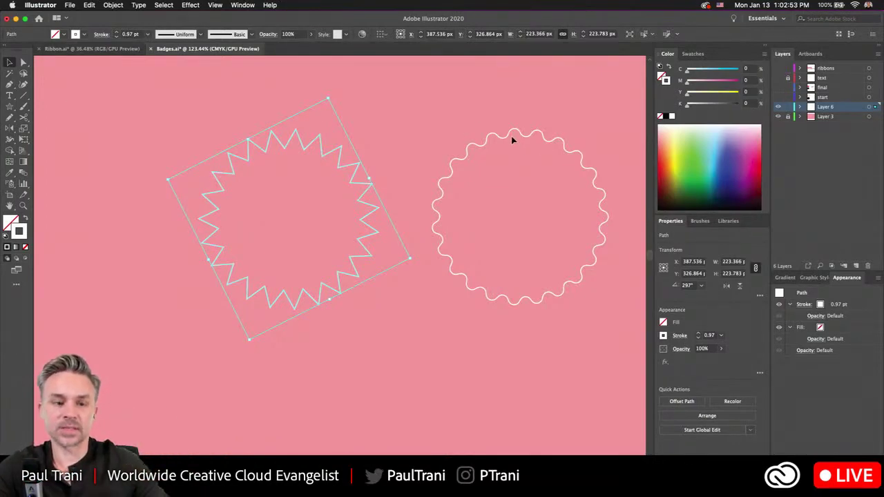
Reset the new spiky star's rotated bounding box and deselect the star
left_click(114, 5)
mouse_move(124, 16)
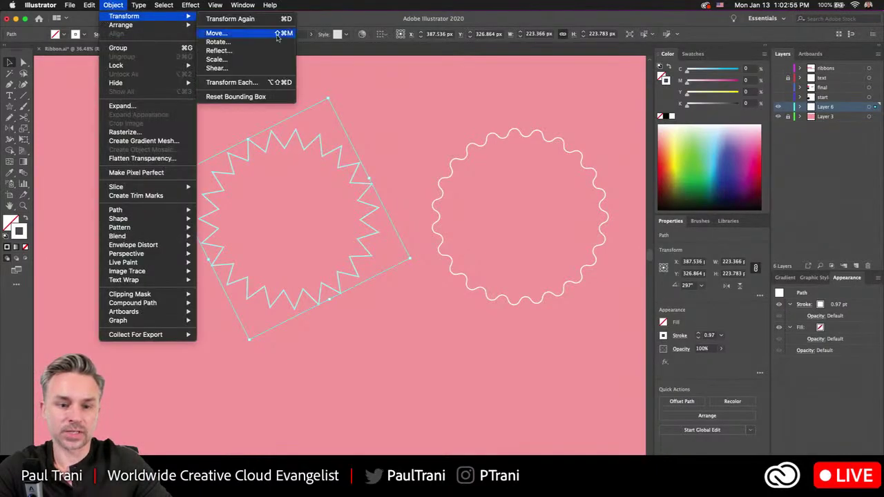
left_click(236, 97)
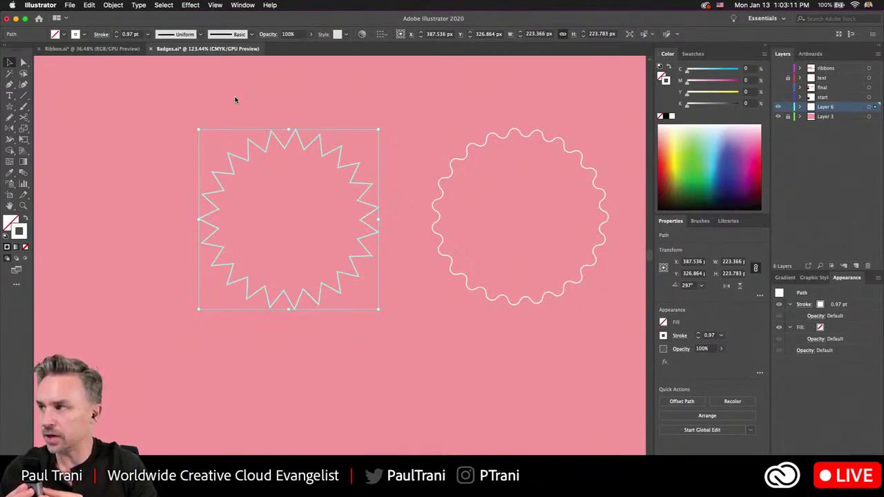
scroll(223, 142, "up", 3)
scroll(224, 143, "down", 4)
scroll(228, 148, "down", 1)
left_click(115, 166)
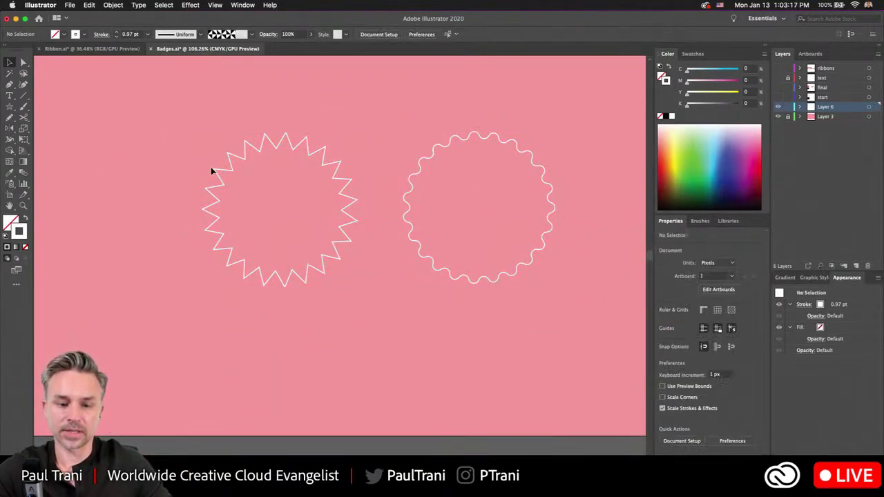
Move the spiky star below the scalloped circle and draw a circle about 187 px wide in the cleared space
left_click_drag(217, 178, 283, 308)
left_click(9, 106)
left_click(9, 106)
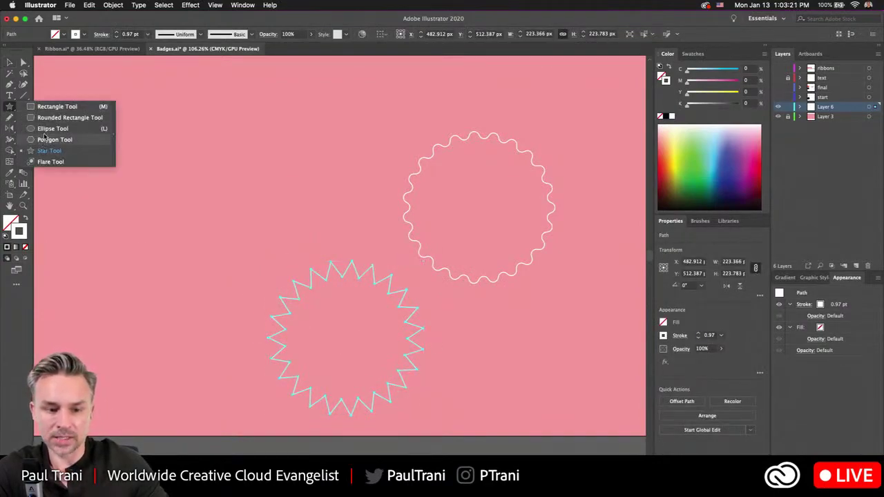
left_click(50, 129)
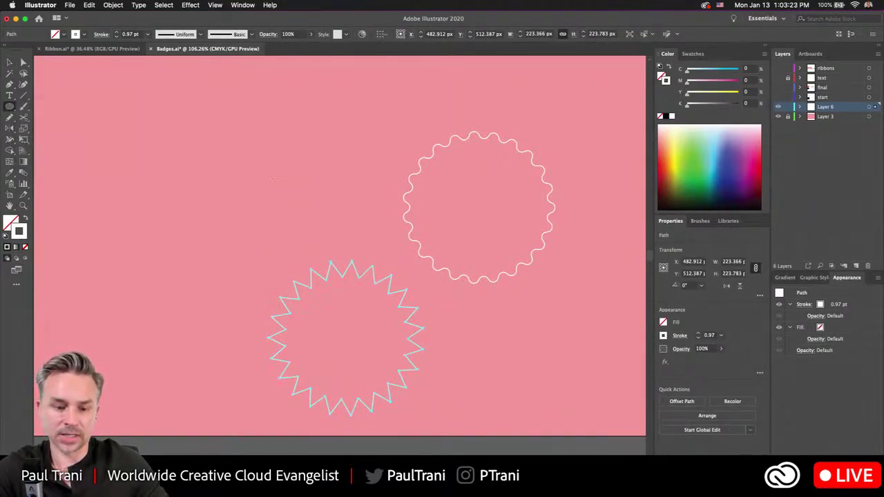
left_click_drag(274, 178, 342, 243)
Try a Pucker & Bloat effect on the plain circle with preview on and a bloat of about 18%
scroll(210, 105, "up", 3)
scroll(209, 106, "up", 1)
scroll(242, 134, "down", 2)
left_click(182, 5)
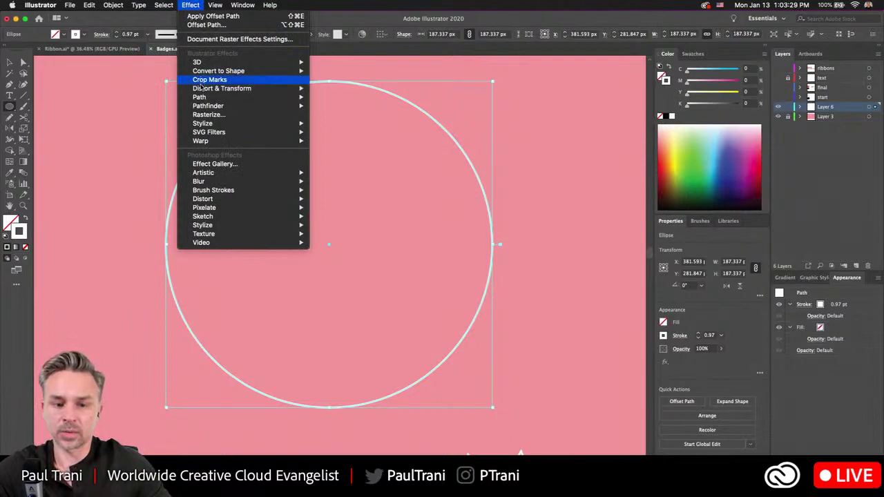
mouse_move(207, 90)
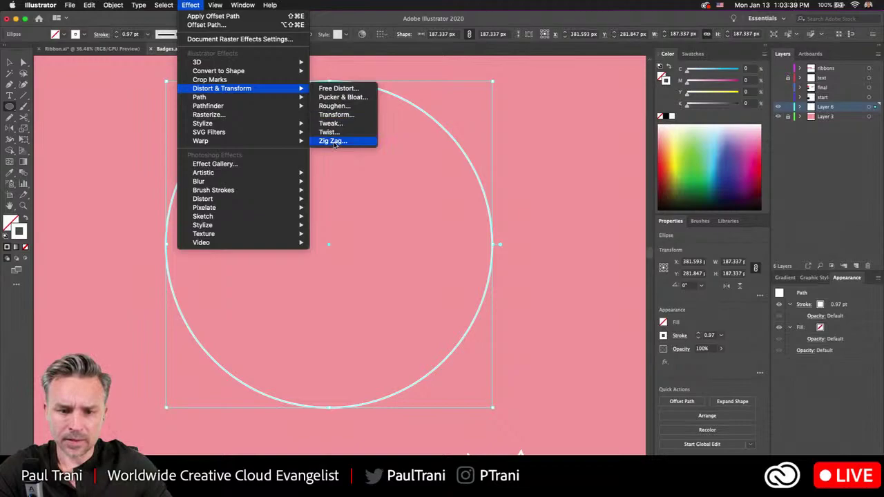
left_click(332, 97)
left_click_drag(424, 222, 557, 186)
left_click(500, 210)
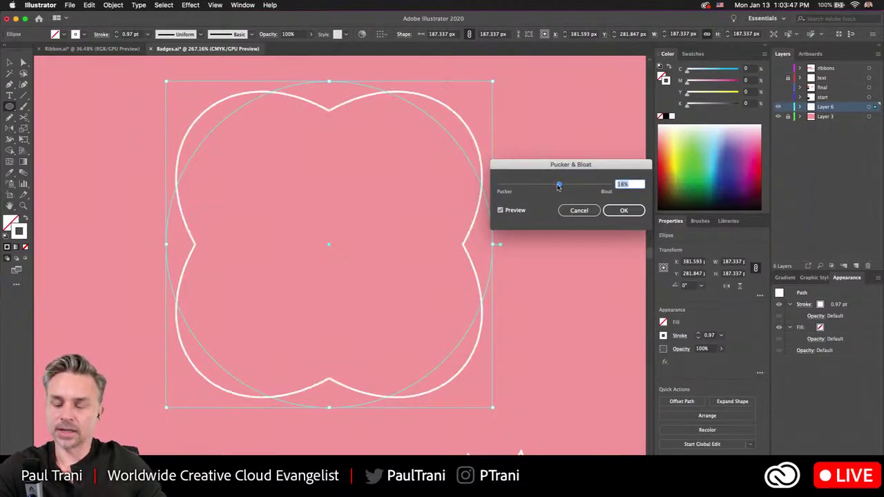
mouse_move(550, 186)
left_mouse_down()
mouse_move(561, 187)
mouse_move(548, 186)
left_mouse_up()
left_click(578, 210)
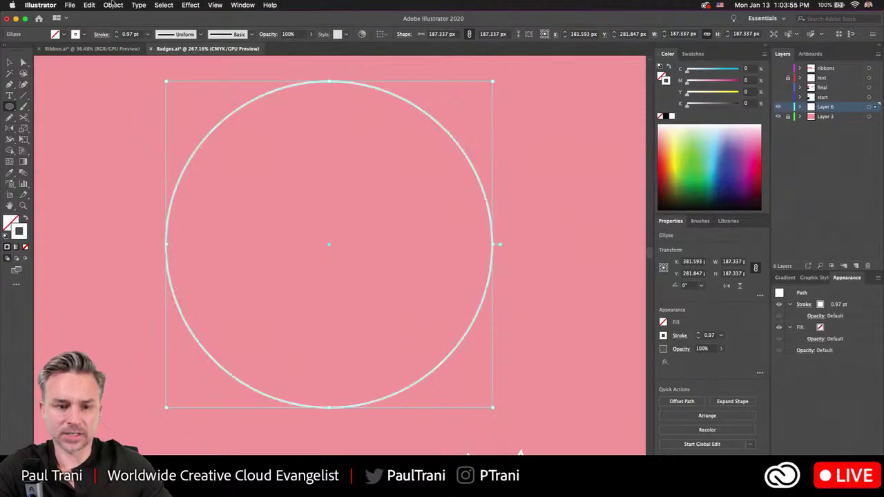
Apply a Zig Zag effect to the circle with an absolute size of 6 px, 11 ridges per segment and corner points
left_click(164, 4)
mouse_move(183, 3)
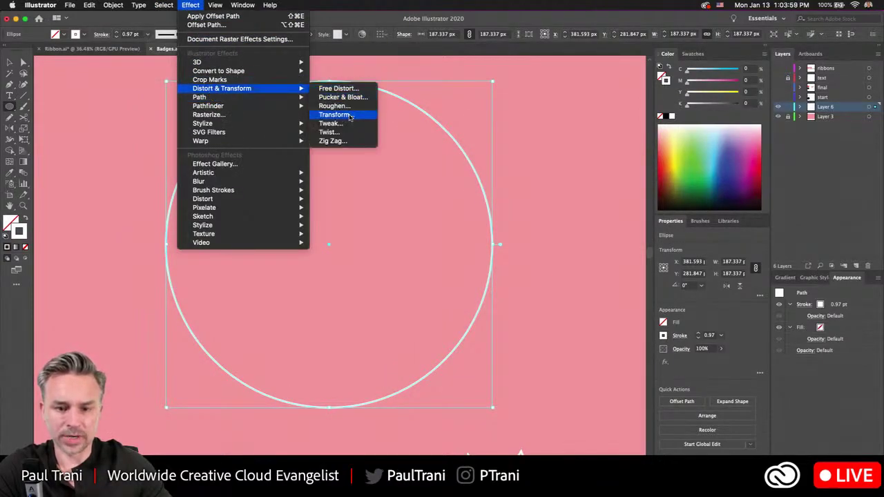
left_click(331, 141)
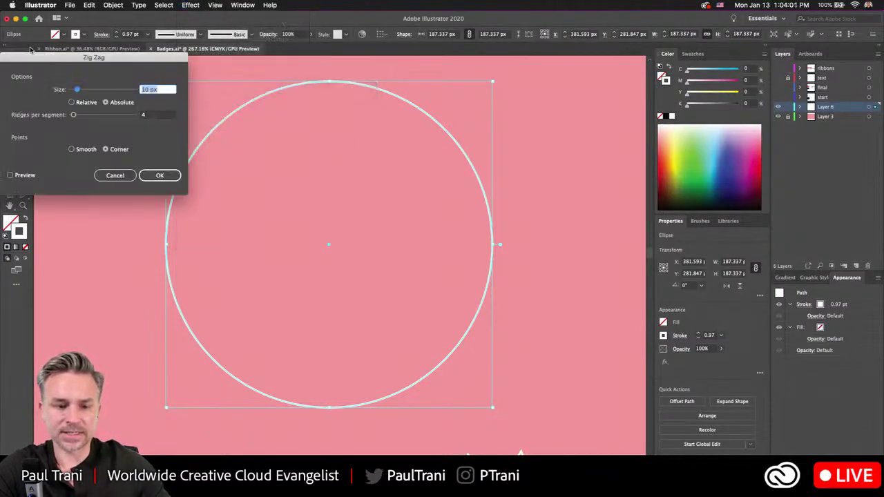
left_click_drag(33, 60, 500, 108)
left_click(477, 224)
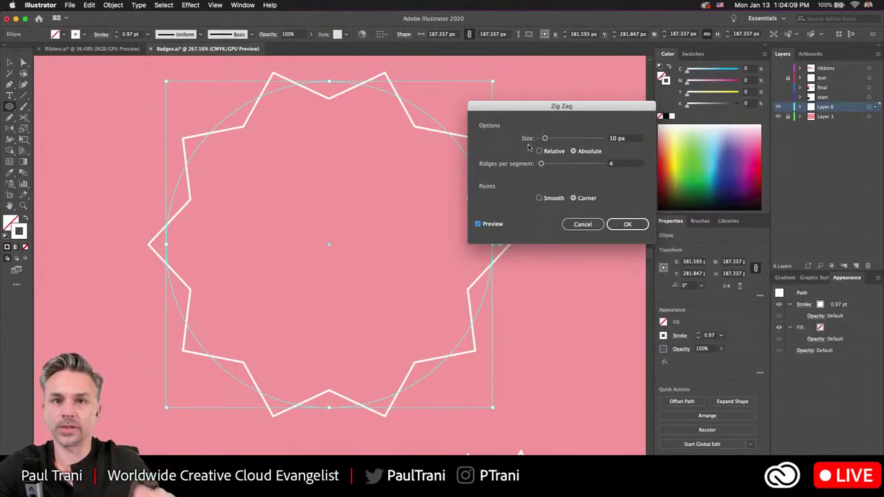
left_click_drag(530, 112, 540, 153)
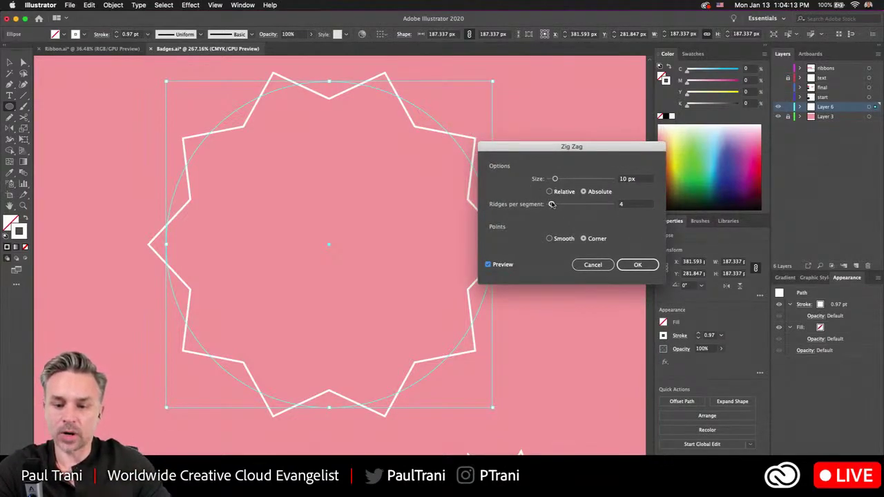
left_click_drag(551, 205, 554, 205)
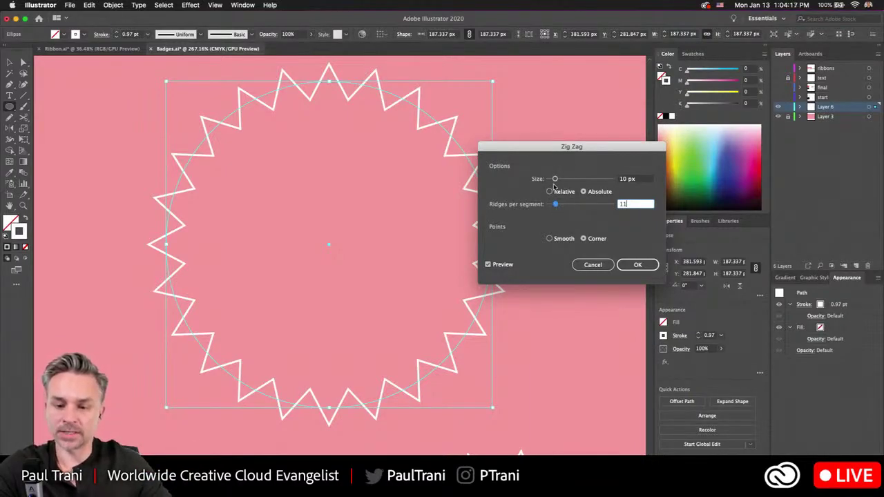
left_click(554, 179)
left_click_drag(555, 179, 552, 180)
left_click(636, 265)
Line up the zigzag circle and the spiky star in a row beside the scalloped circle, and deselect everything
scroll(486, 166, "down", 5)
scroll(257, 182, "down", 2)
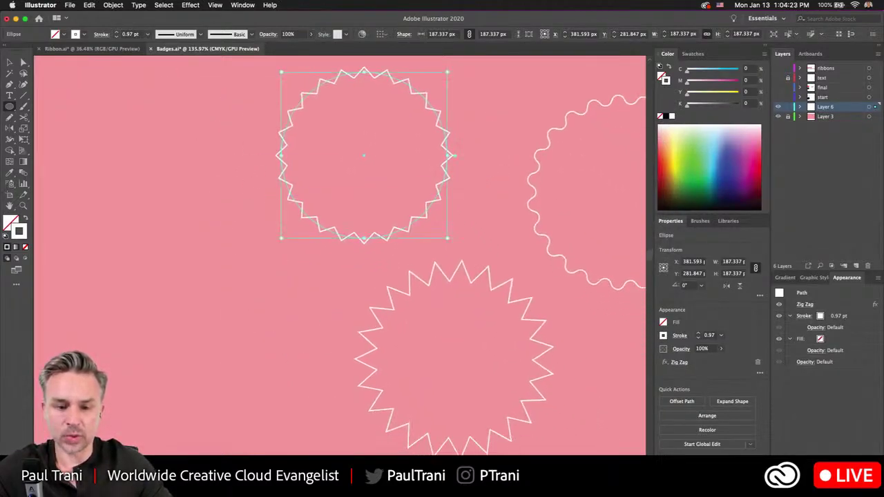
key("v")
left_click_drag(286, 130, 133, 163)
left_click_drag(415, 276, 364, 115)
left_click(205, 103)
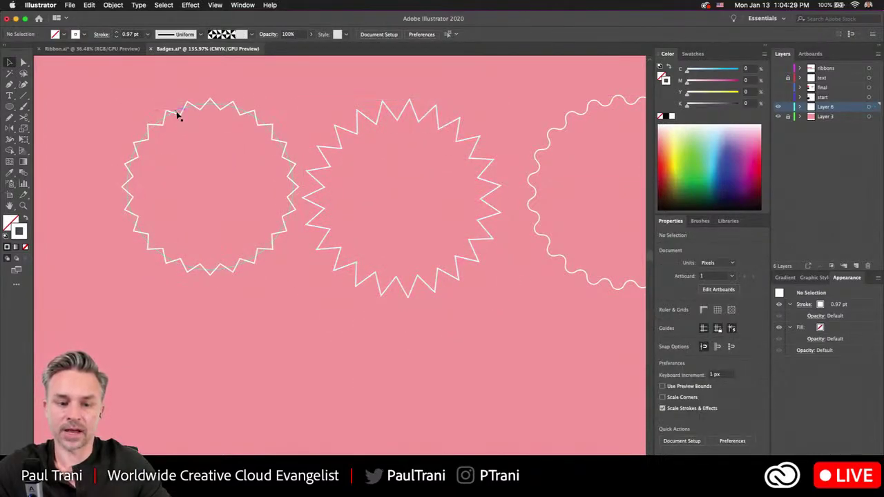
Select the zigzag circle and float the Properties panel next to it on the canvas
left_click(177, 118)
scroll(233, 136, "left", 3)
scroll(233, 136, "up", 2)
scroll(397, 134, "up", 5)
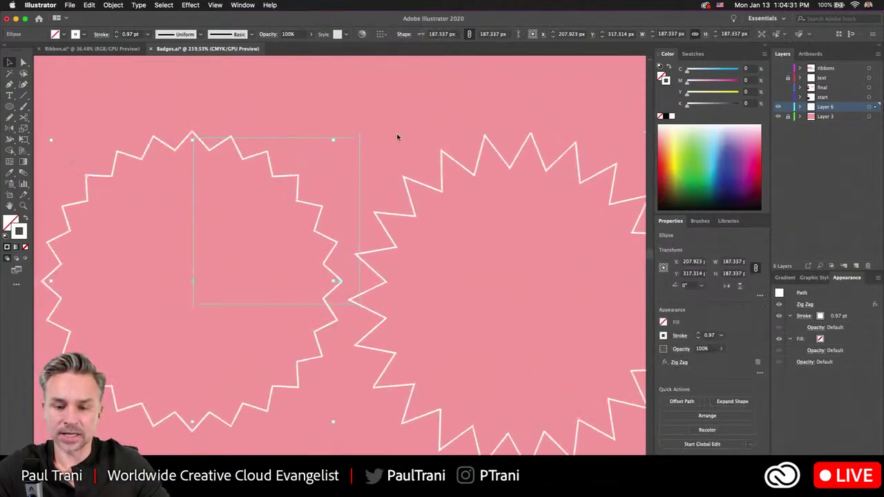
left_click_drag(391, 149, 389, 102)
scroll(389, 103, "down", 3)
scroll(425, 119, "down", 2)
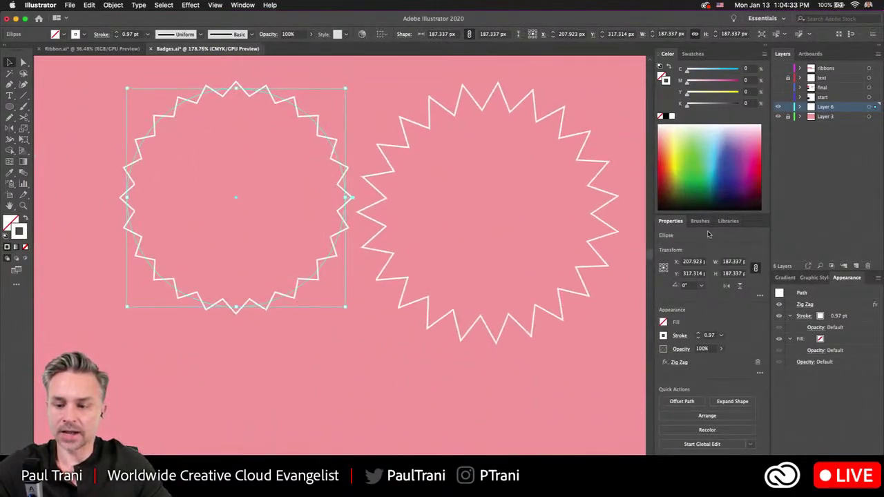
left_click_drag(670, 221, 399, 92)
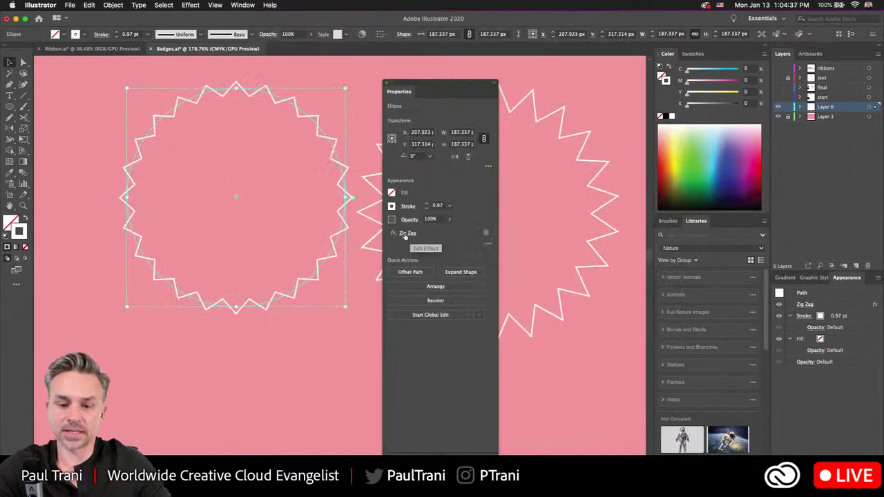
Edit the circle's Zig Zag effect to 8 ridges per segment, dock the Properties panel again and deselect the circle
left_click(407, 233)
left_click_drag(557, 202, 553, 204)
left_click(488, 265)
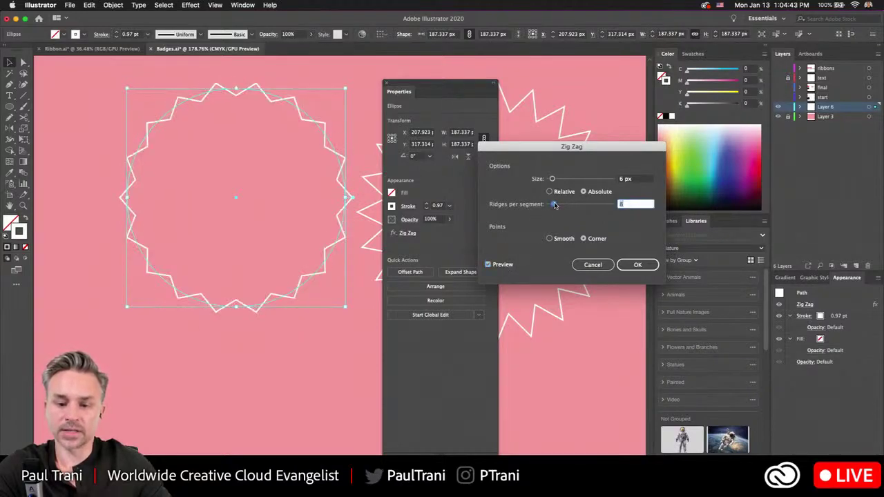
left_click(628, 263)
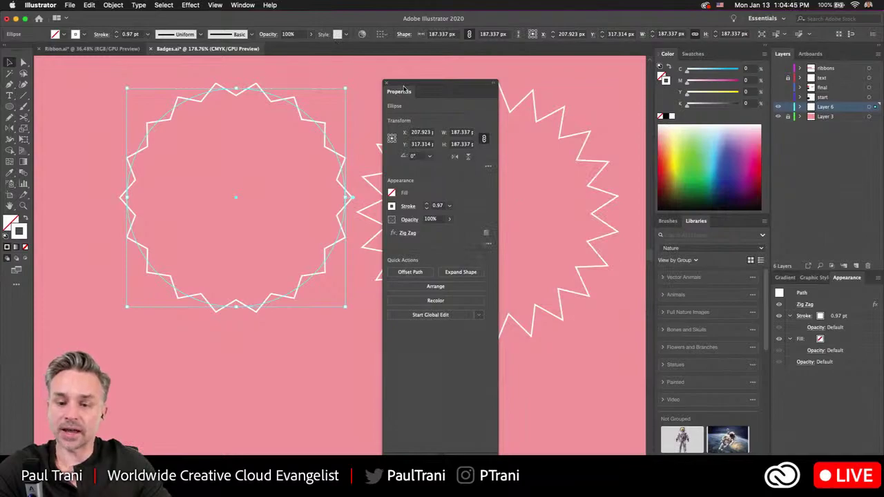
left_click_drag(404, 91, 693, 222)
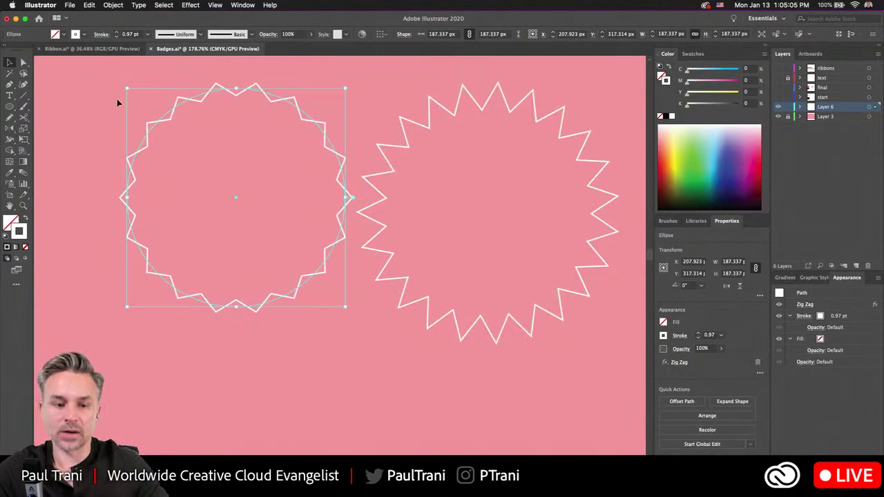
left_click(125, 145)
Draw a circle about 149 px wide from the centre of the spiky star
scroll(124, 146, "down", 3)
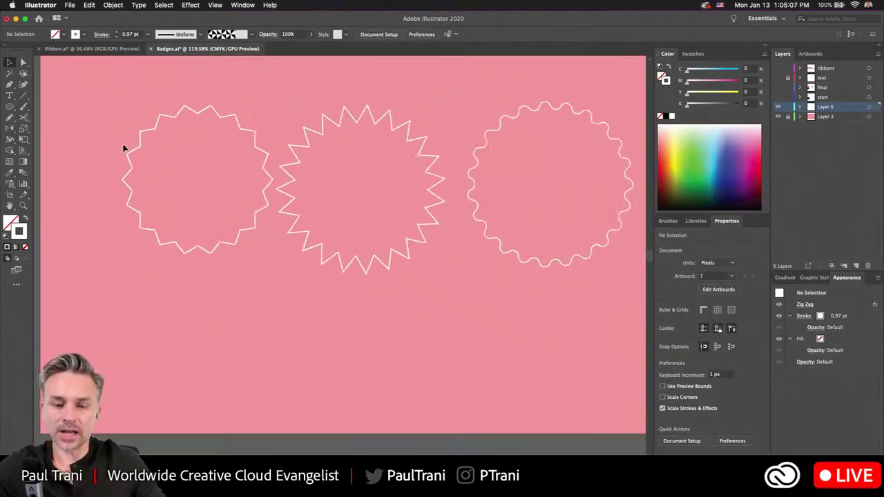
left_click(333, 119)
scroll(333, 119, "up", 4)
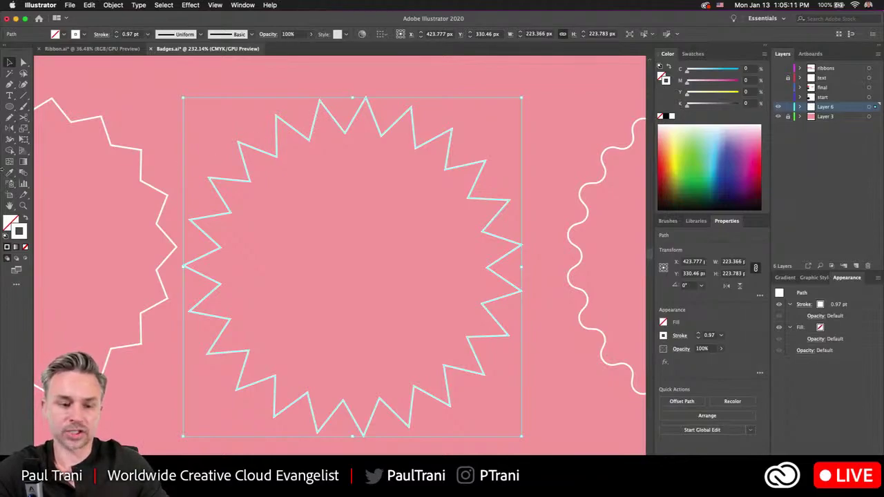
left_click_drag(9, 106, 50, 128)
left_click_drag(354, 267, 469, 381)
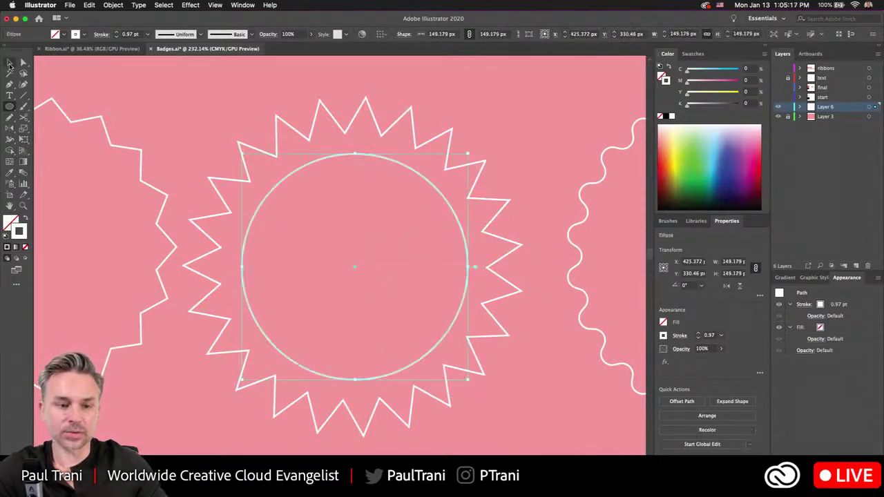
Align the inner circle and the spiky star on their horizontal centres and deselect them
left_click(10, 64)
left_click_drag(288, 103, 382, 227)
left_click(408, 34)
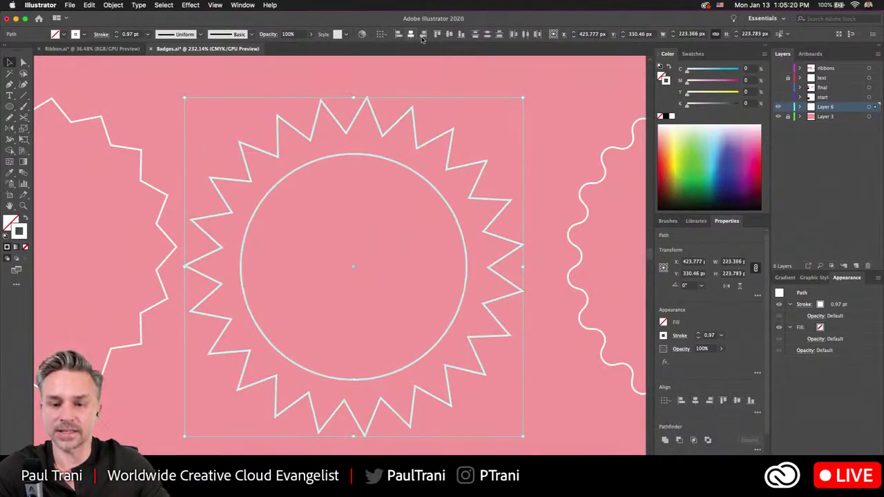
left_click(167, 85)
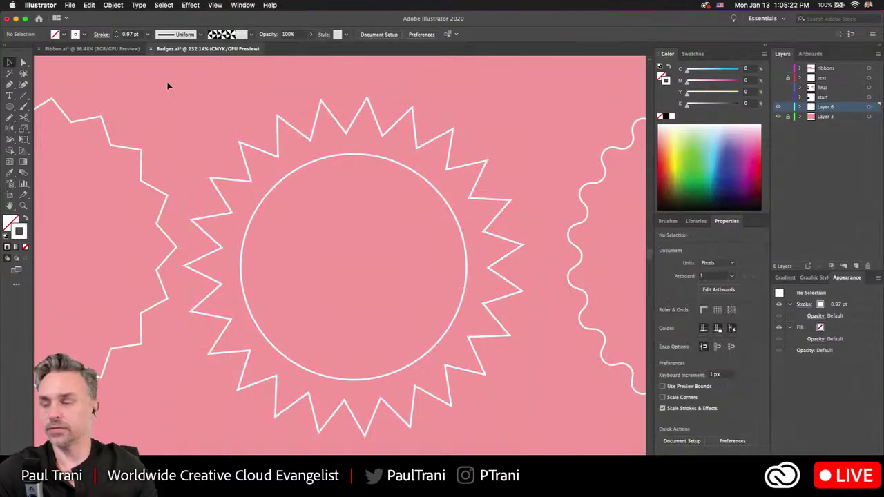
Delete the circle inside the spiky star and leave nothing selected
left_click(274, 187)
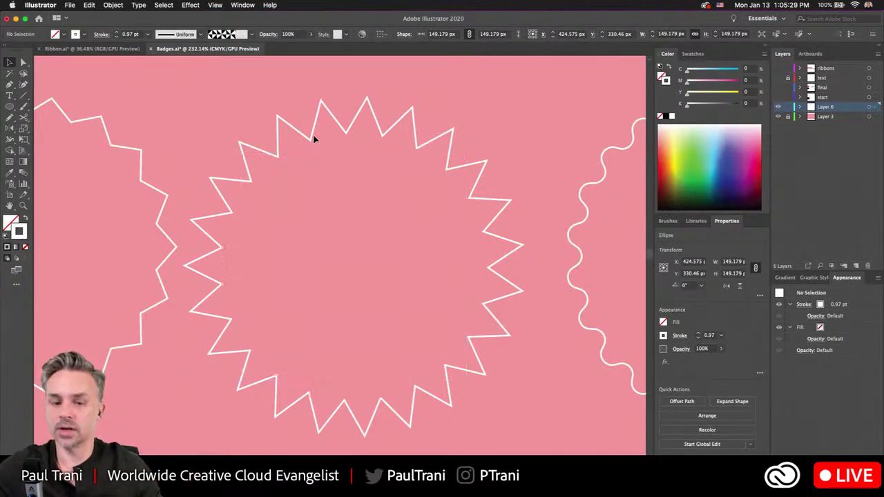
key("Delete")
scroll(314, 140, "down", 3)
left_click_drag(240, 254, 257, 267)
key("super+a")
Draw a circle about 165 px wide in the empty area below the spiky star
left_click_drag(405, 166, 399, 107)
left_click(339, 279)
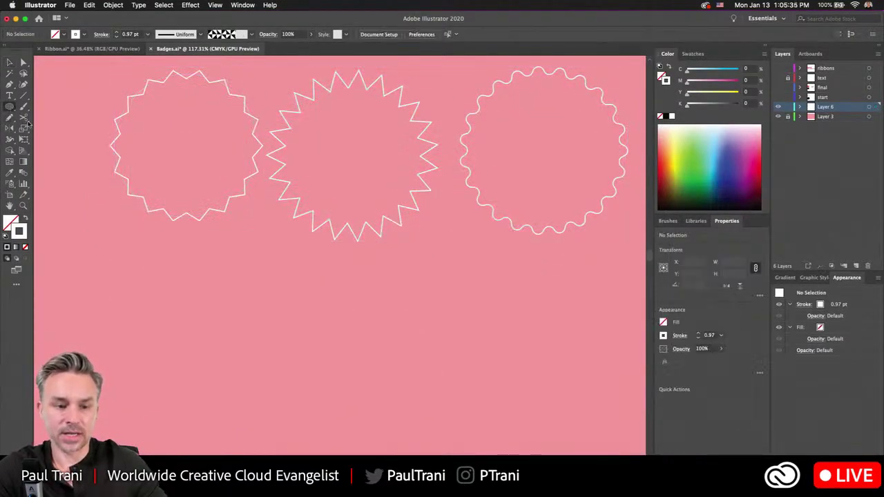
left_click(342, 320)
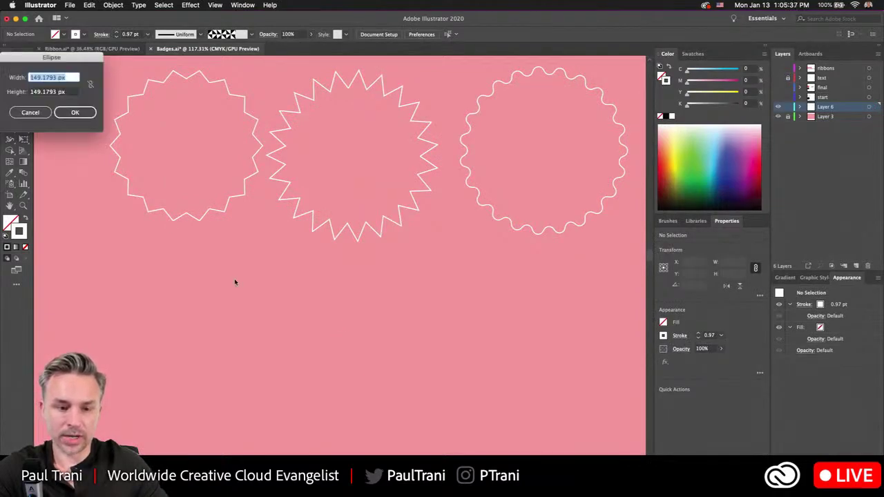
left_click(27, 112)
mouse_move(340, 336)
left_mouse_down()
mouse_move(416, 412)
mouse_move(404, 401)
left_mouse_up()
scroll(302, 402, "up", 2)
scroll(302, 403, "up", 2)
key("v")
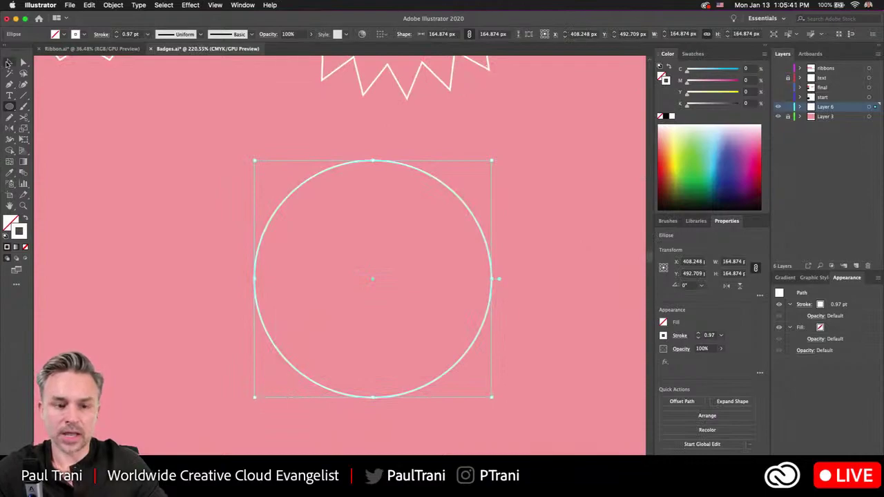
scroll(186, 151, "right", 1)
scroll(180, 155, "left", 1)
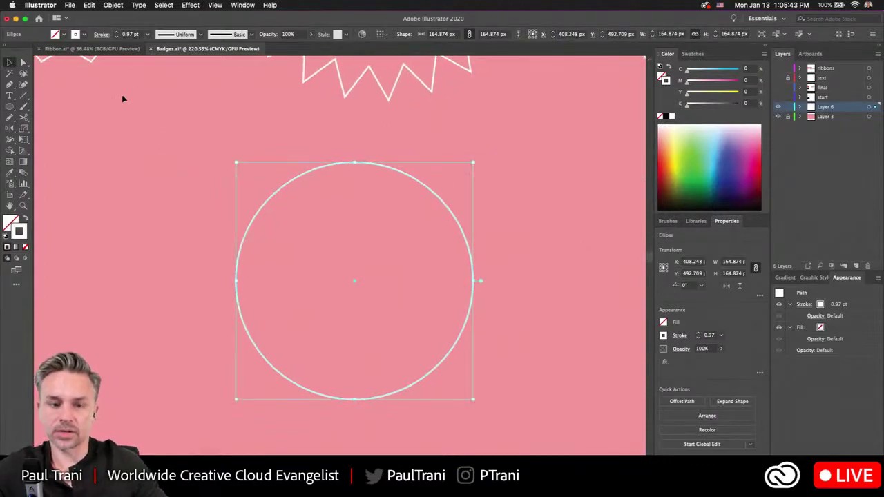
Try the green double-line border brush and the blue border brush below it on the circle's stroke
left_click(252, 33)
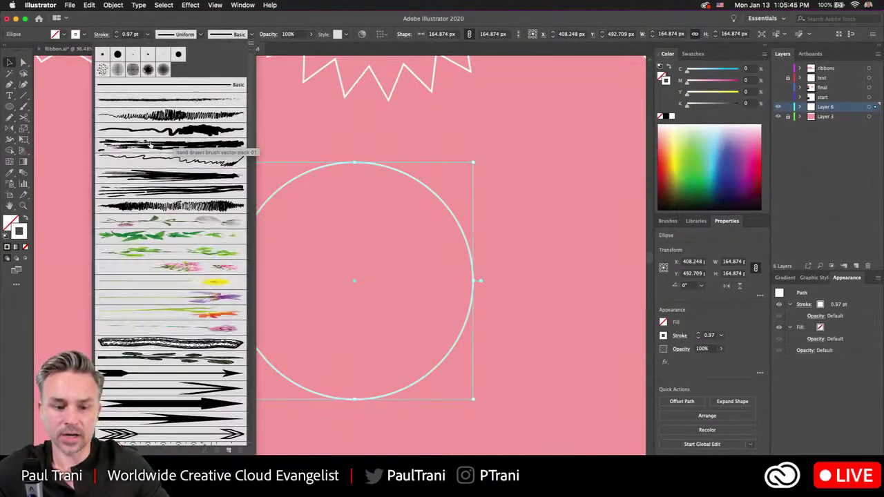
scroll(136, 102, "down", 15)
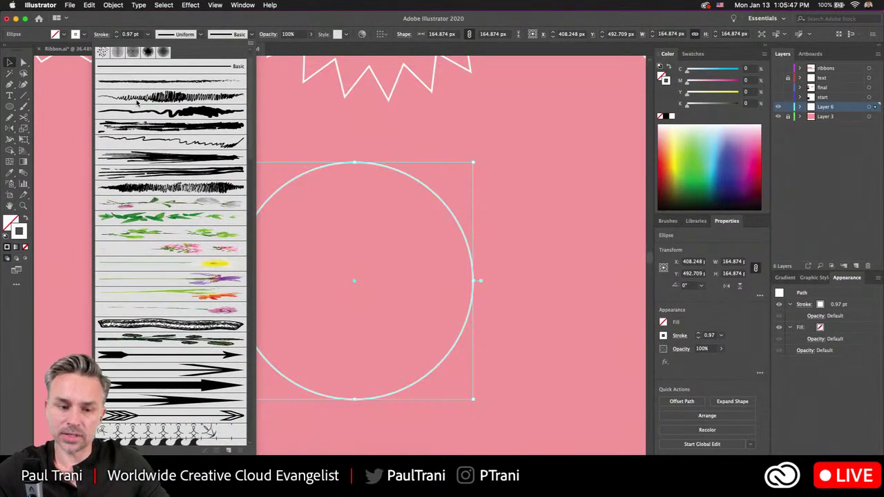
scroll(136, 102, "down", 15)
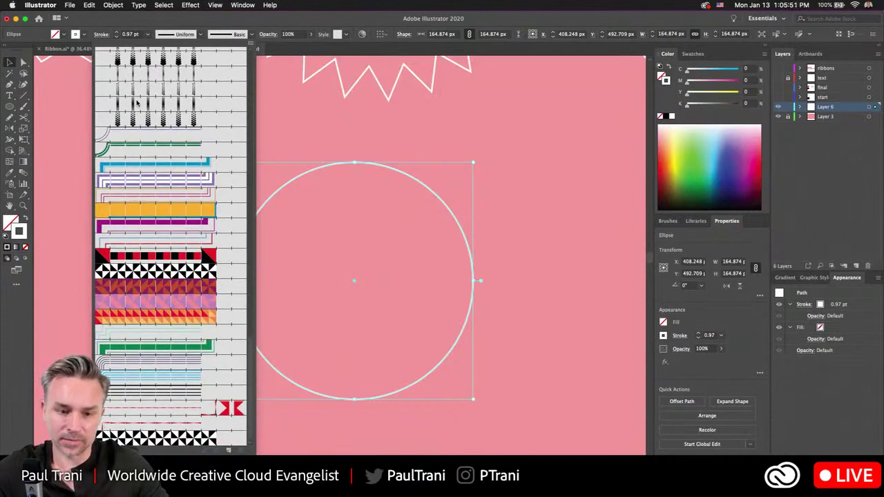
left_click(147, 150)
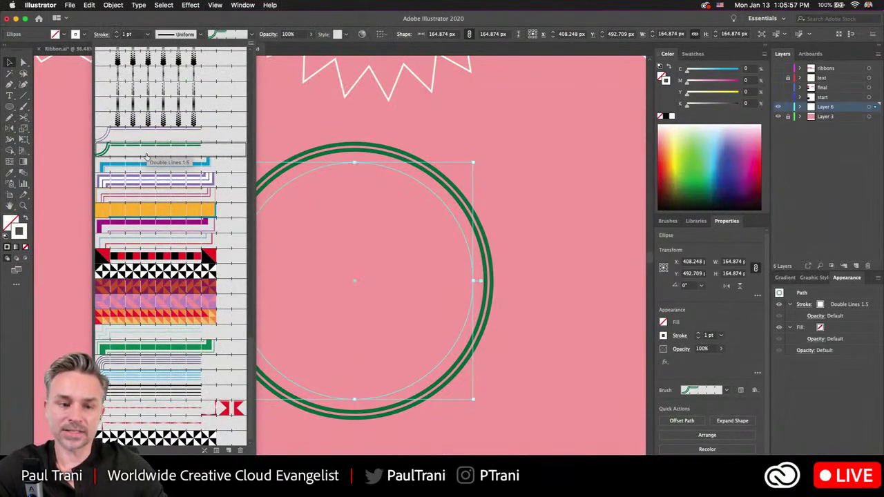
left_click(147, 164)
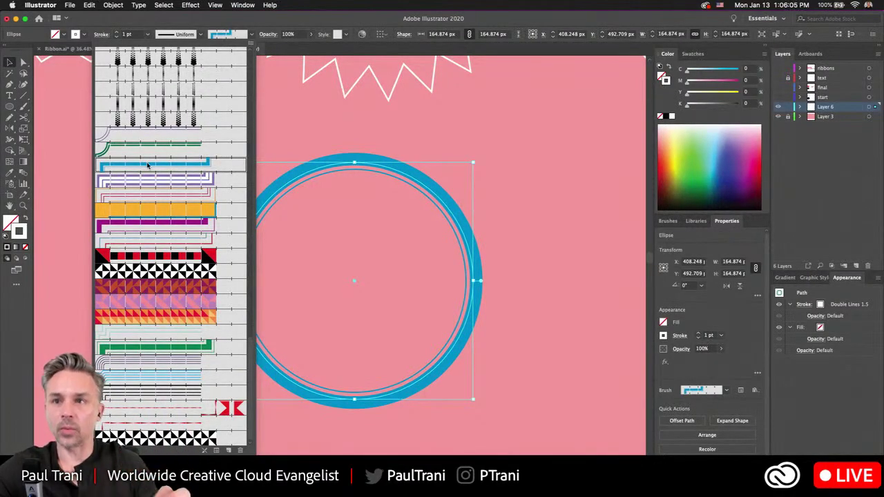
Close the brush list and undo both brush changes on the circle
key("Escape")
key("ctrl+z")
key("ctrl+z")
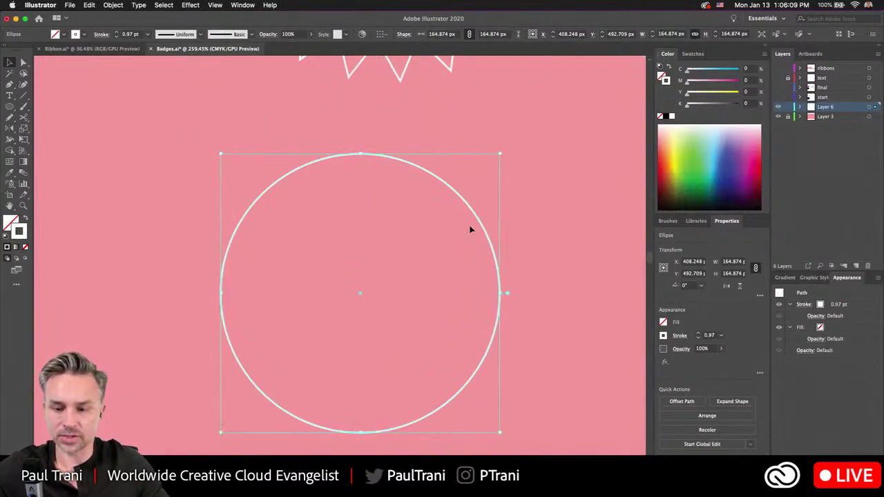
Float the Appearance panel beside the new circle and shorten the panel
key("ctrl+plus")
key("v")
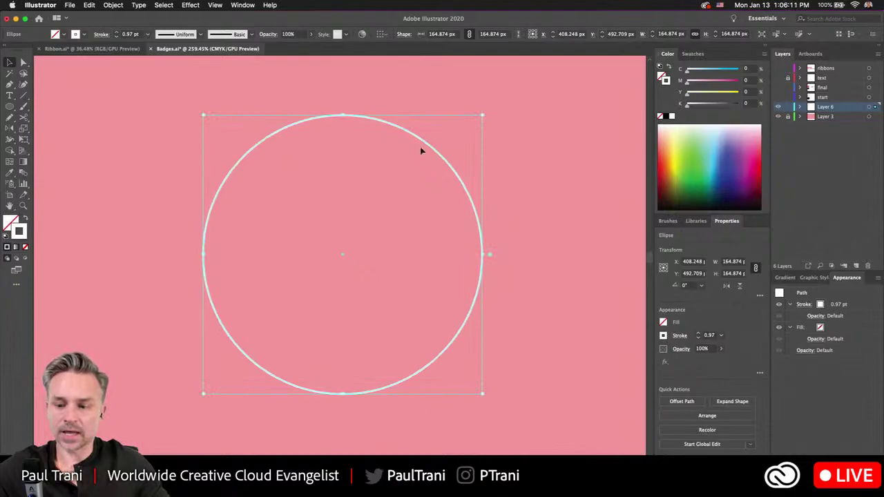
left_click_drag(847, 277, 502, 173)
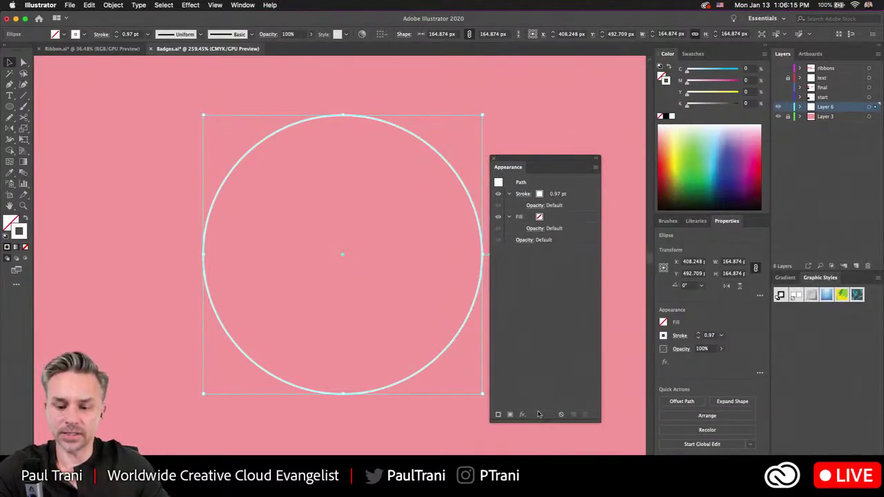
left_click_drag(537, 422, 538, 329)
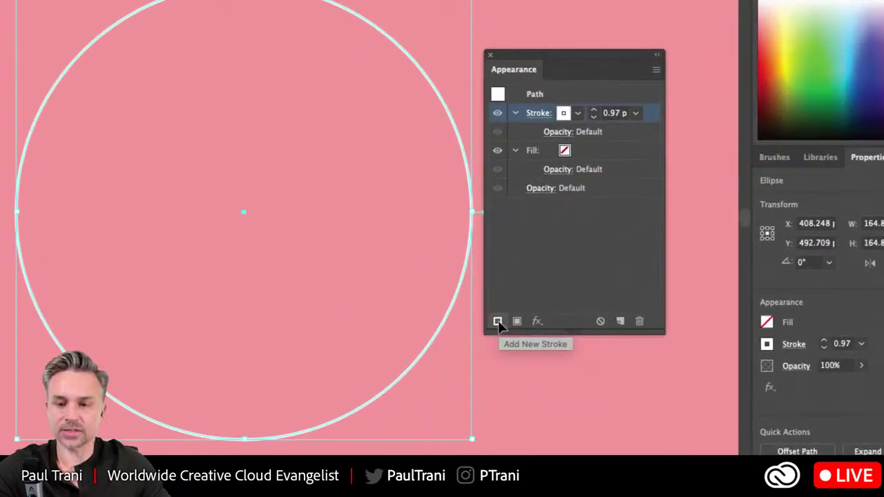
Add a second stroke to the circle's appearance and colour it red
left_click(497, 322)
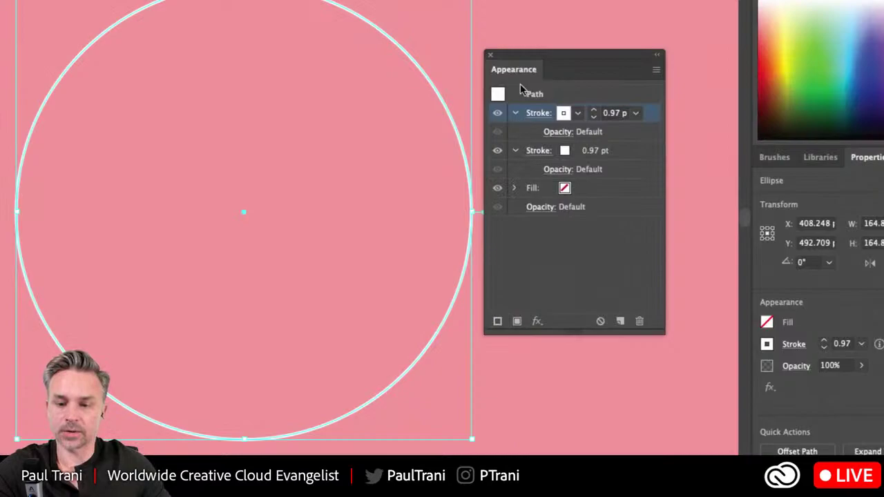
left_click(577, 113)
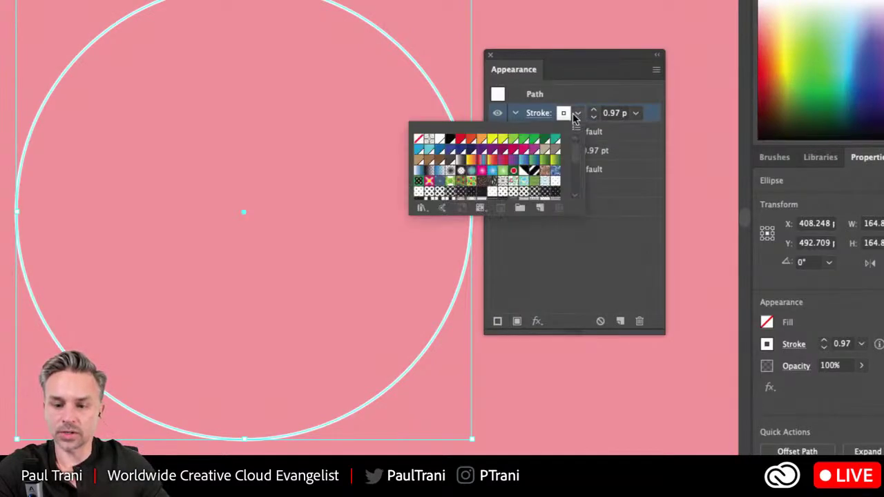
left_click(460, 140)
left_click(587, 264)
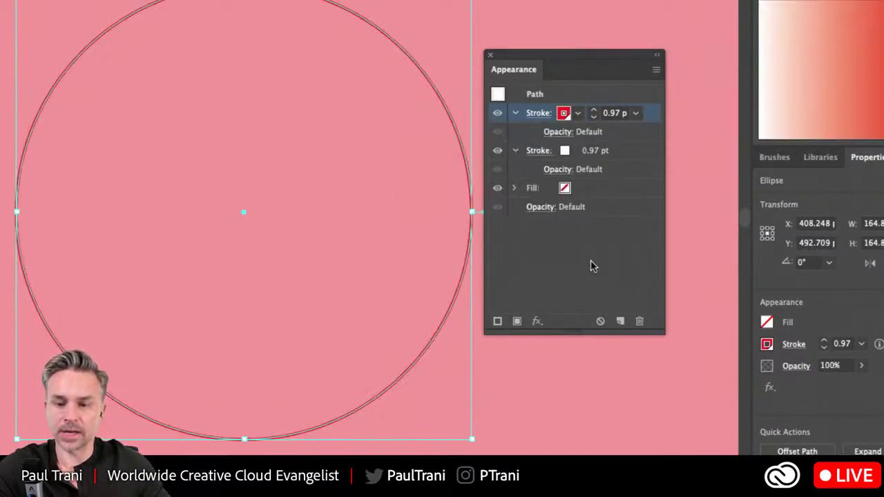
Set the circle's white stroke to 6 pt and its red stroke to 1 pt
left_click(588, 152)
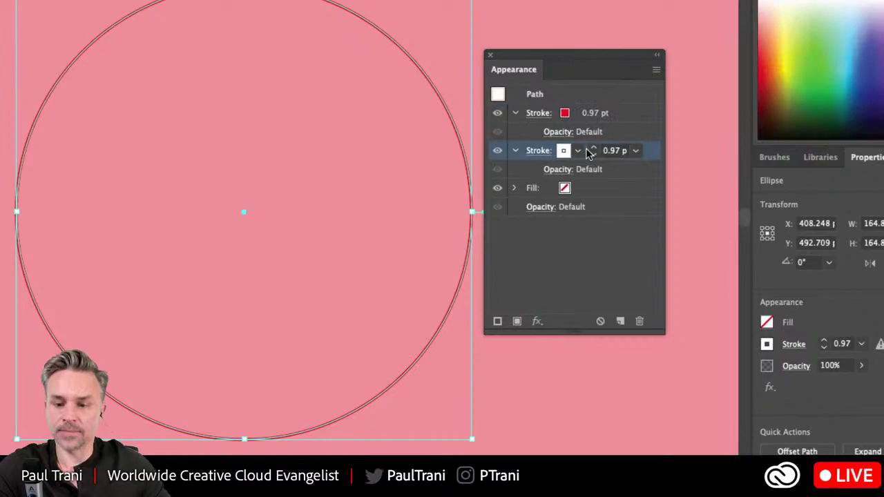
left_click(592, 148)
left_click(592, 147)
left_click(593, 148)
left_click(592, 148)
left_click(592, 148)
left_click(592, 148)
left_click(596, 114)
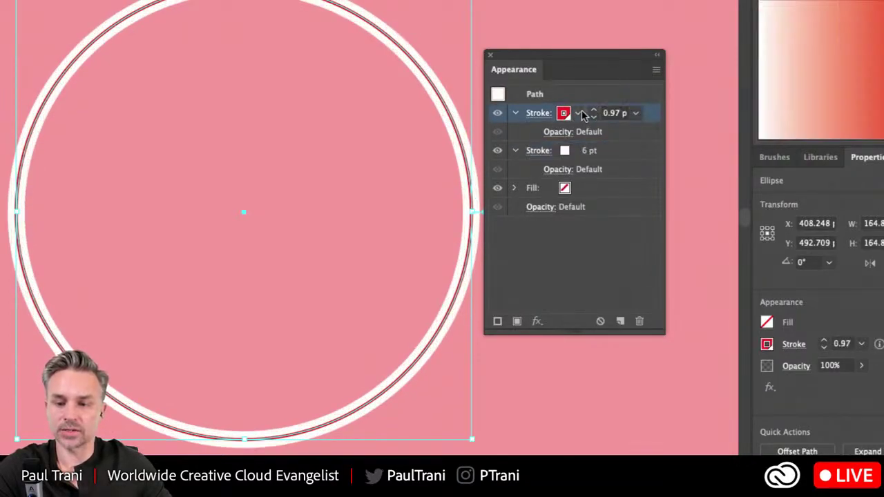
left_click(595, 113)
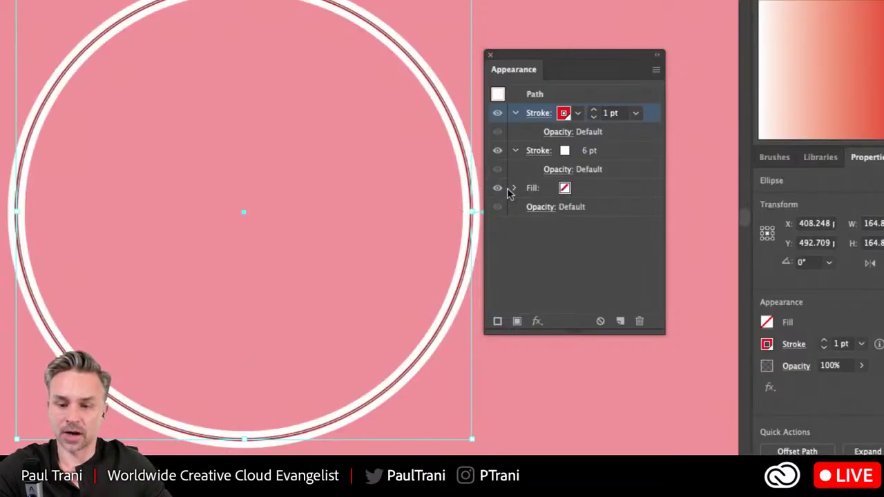
left_click(567, 255)
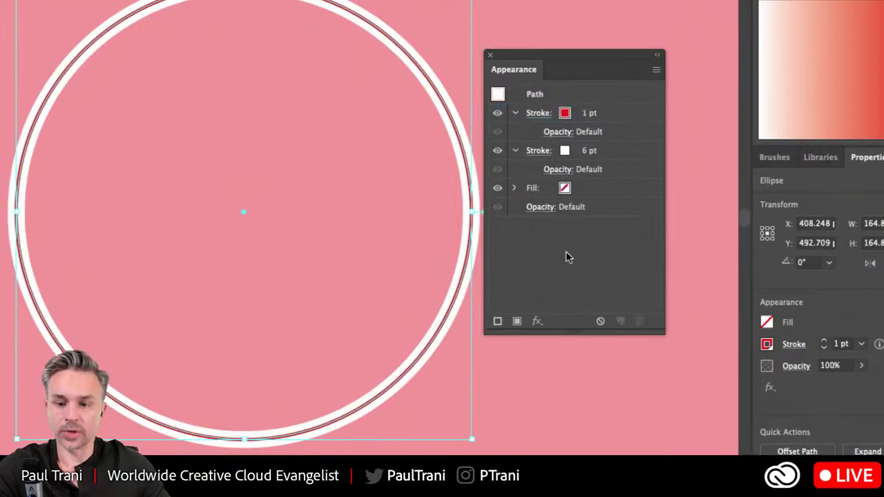
Apply an Offset Path effect of 15 px to the circle's red stroke, checking it with the preview
left_click(539, 113)
left_click(608, 268)
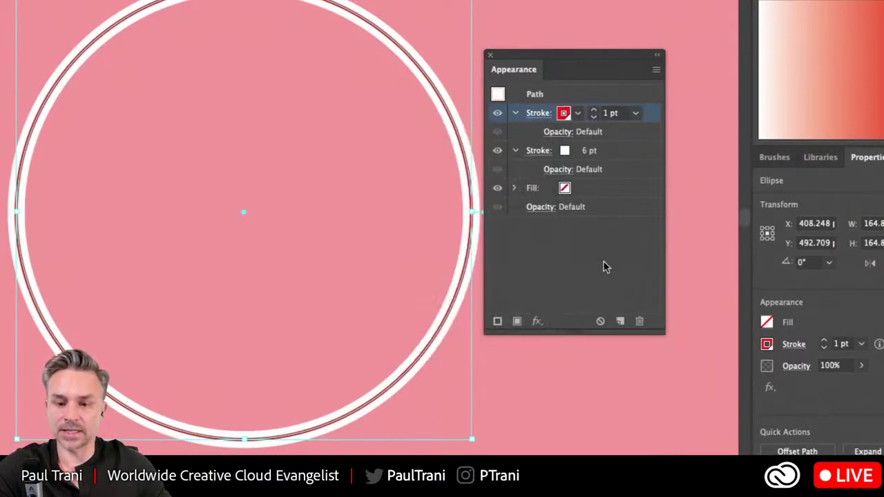
left_click(606, 135)
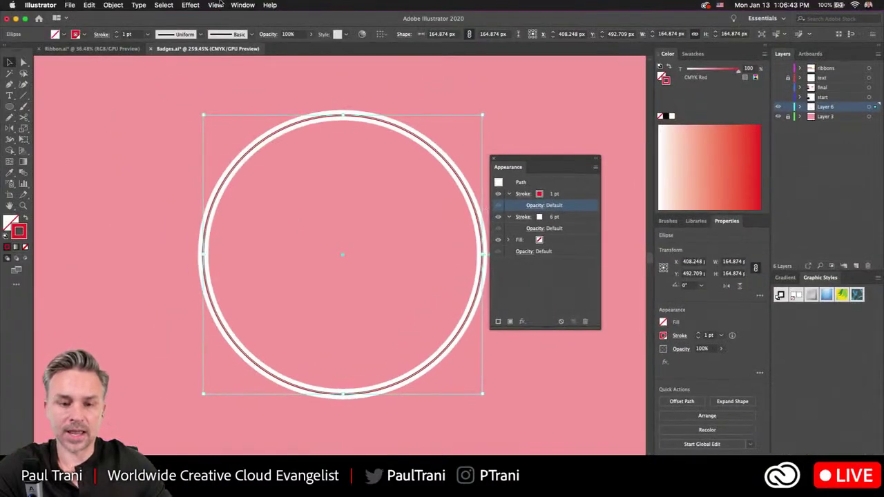
left_click(190, 5)
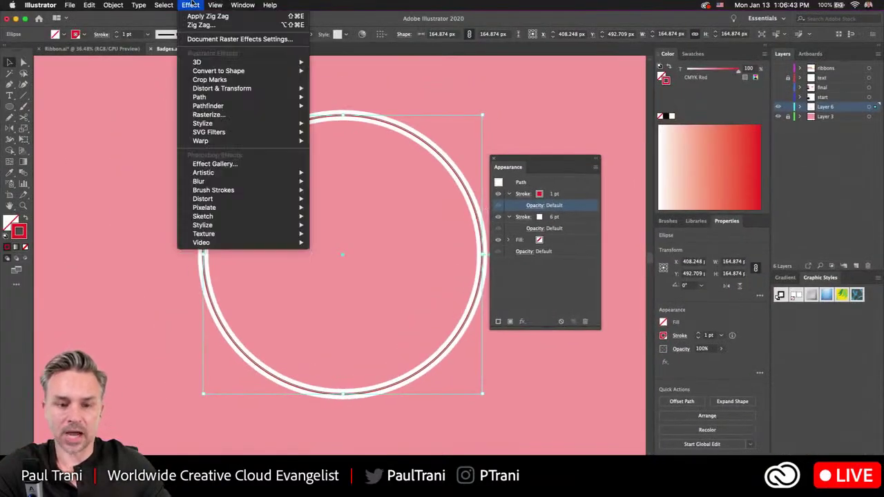
mouse_move(206, 90)
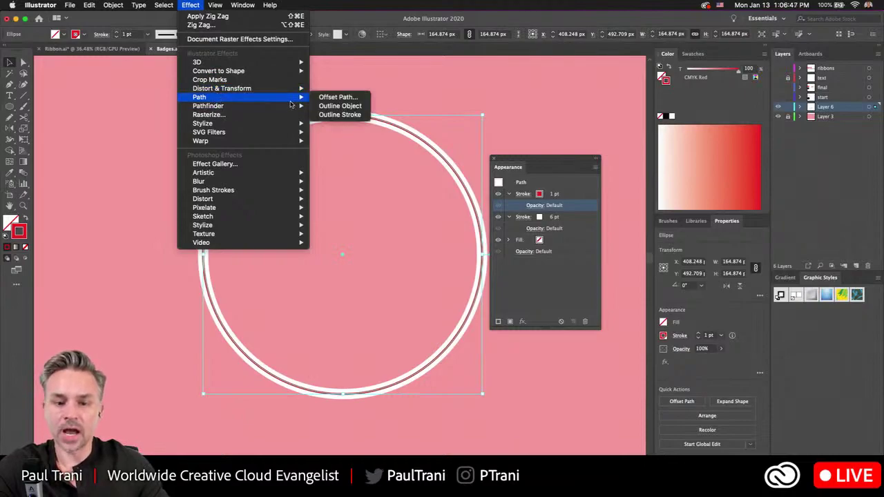
left_click(336, 97)
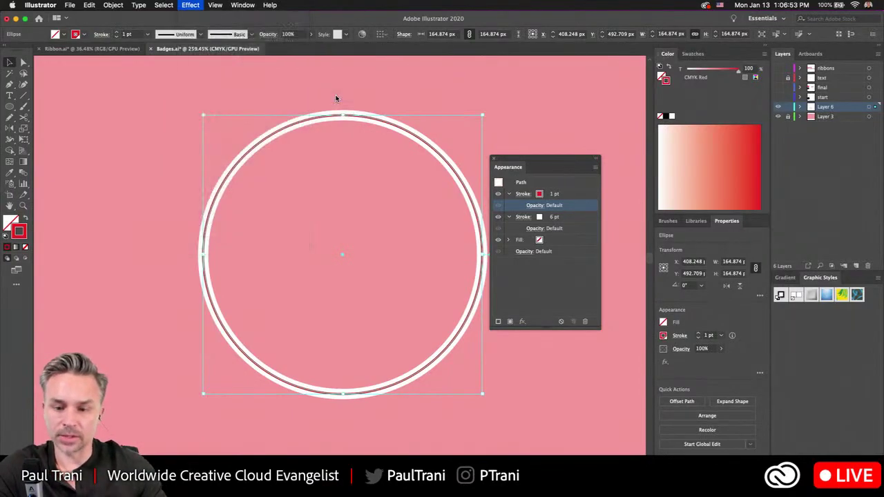
left_click_drag(274, 198, 354, 193)
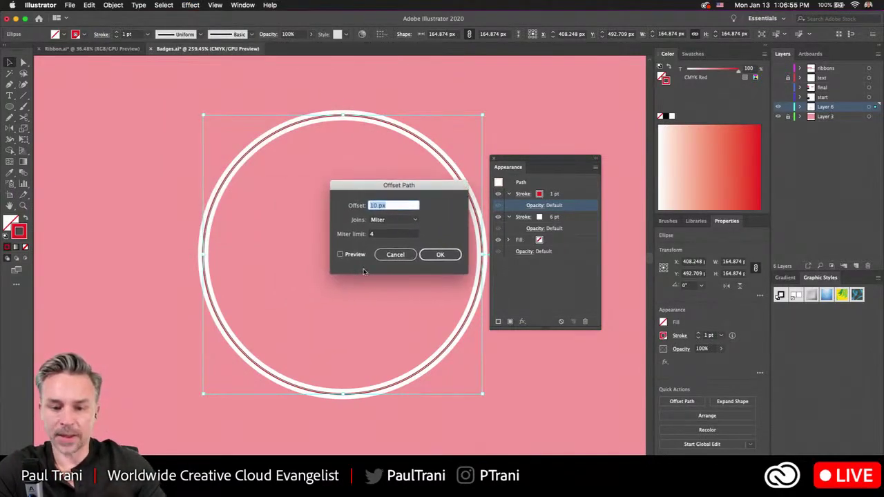
left_click(339, 255)
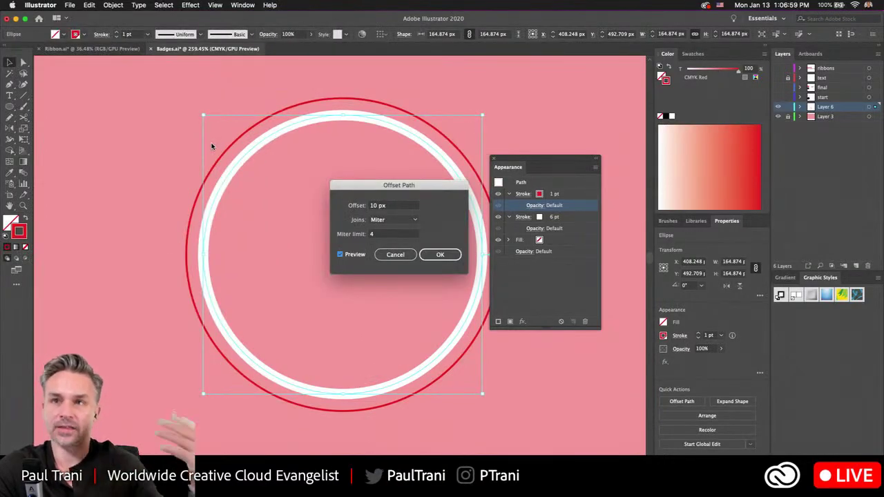
left_click(391, 206)
type("1")
key("Tab")
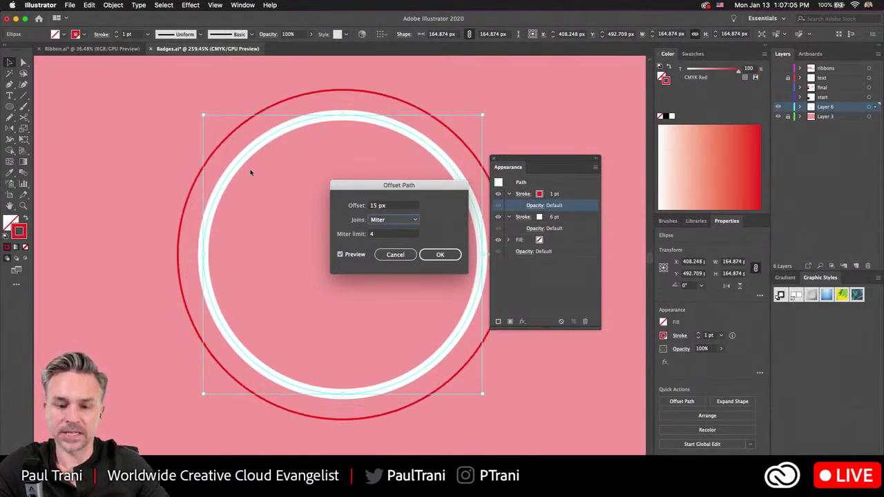
key("Tab")
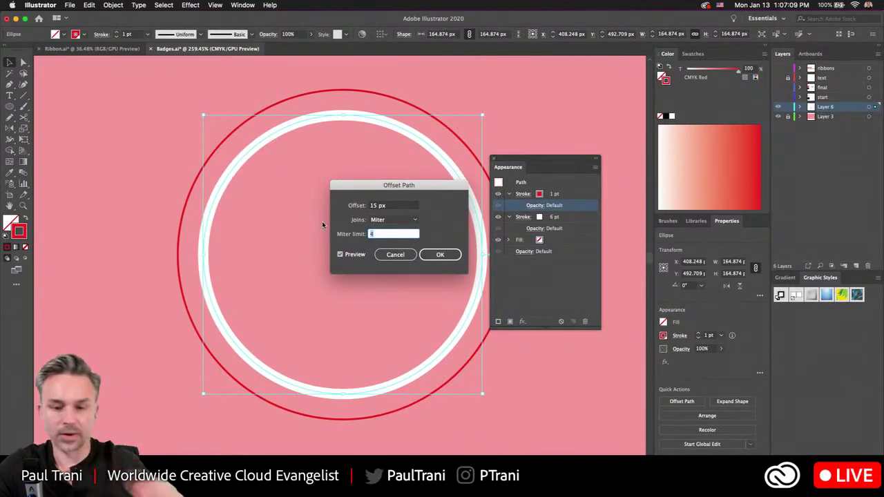
left_click(438, 256)
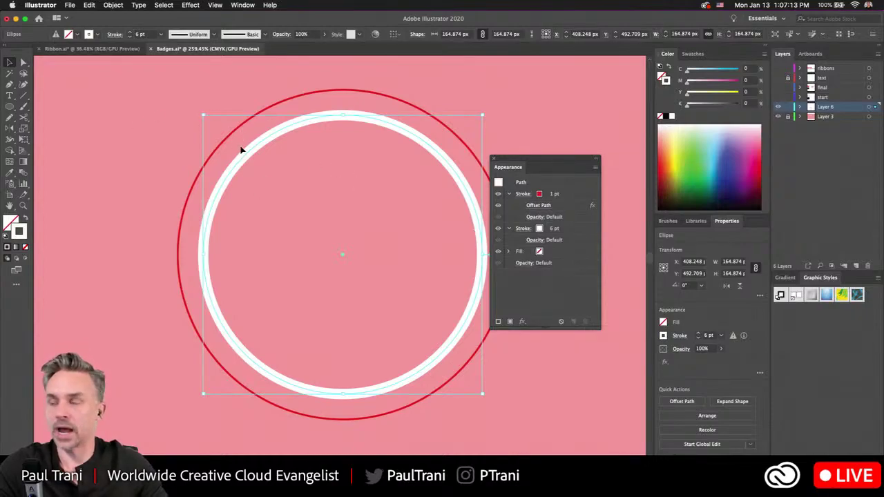
Recolour the circle's offset red stroke white
left_click(539, 195)
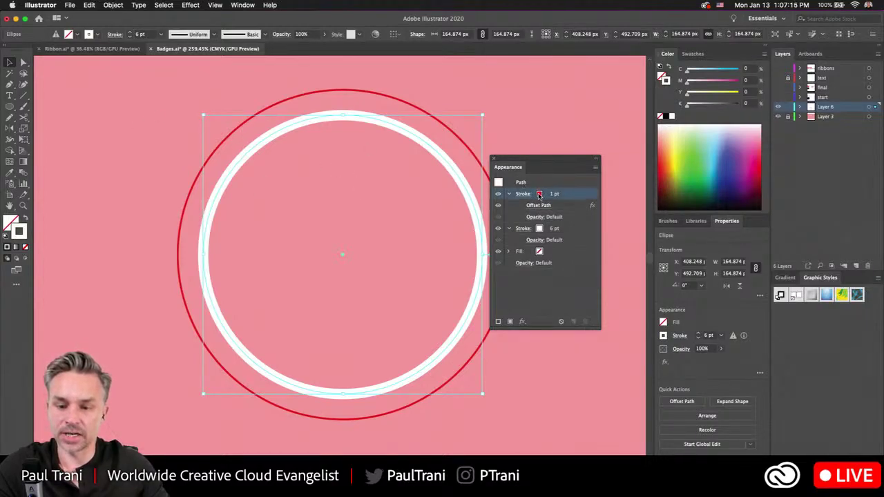
left_click(546, 196)
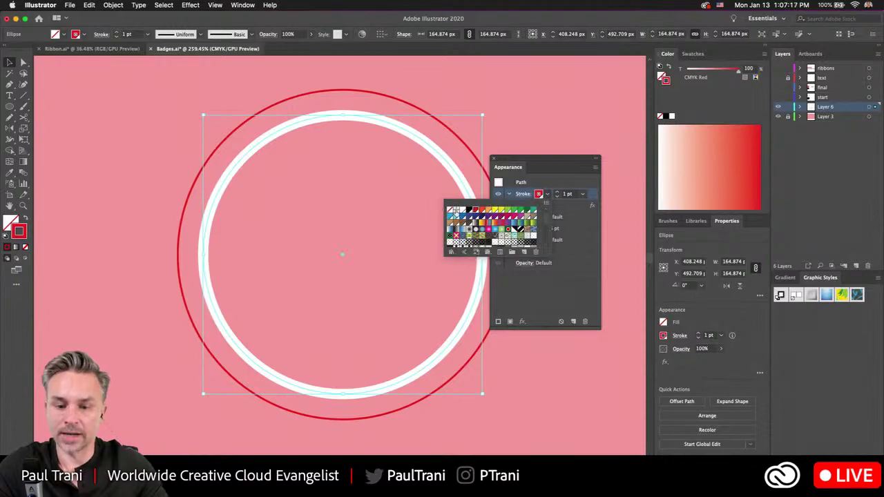
left_click(462, 210)
left_click(551, 285)
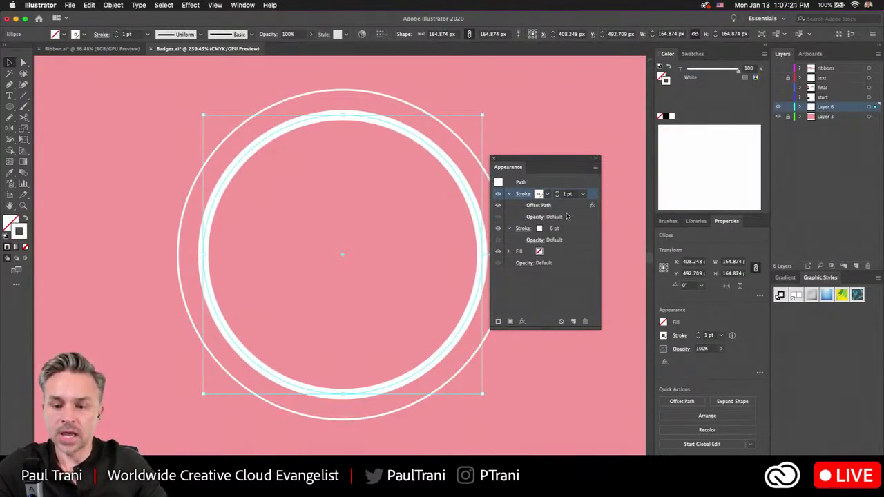
left_click(515, 202)
left_click(188, 5)
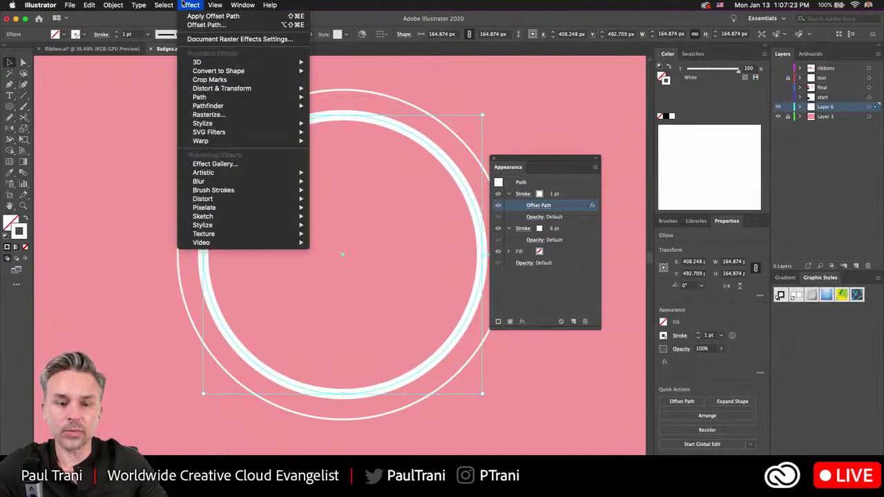
left_click(185, 4)
Add a third stroke to the circle's appearance and apply a Zig Zag effect to it with a size of 6 px
left_click(572, 195)
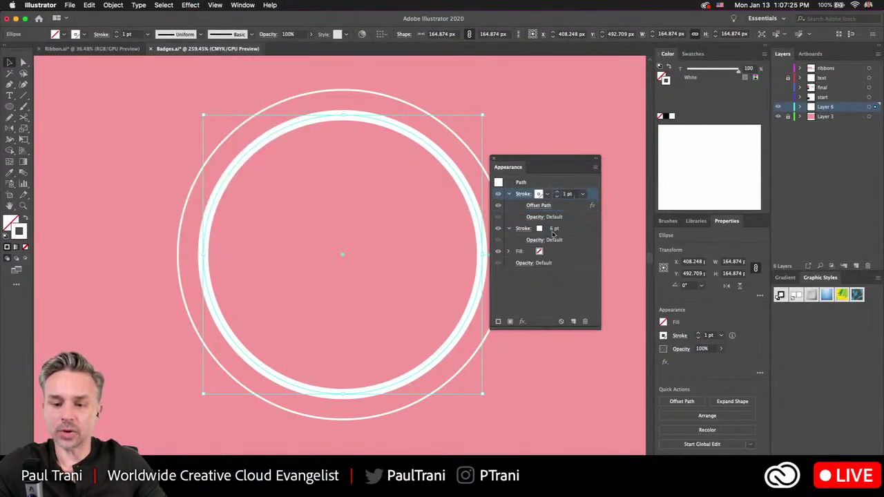
left_click(508, 323)
left_click(585, 207)
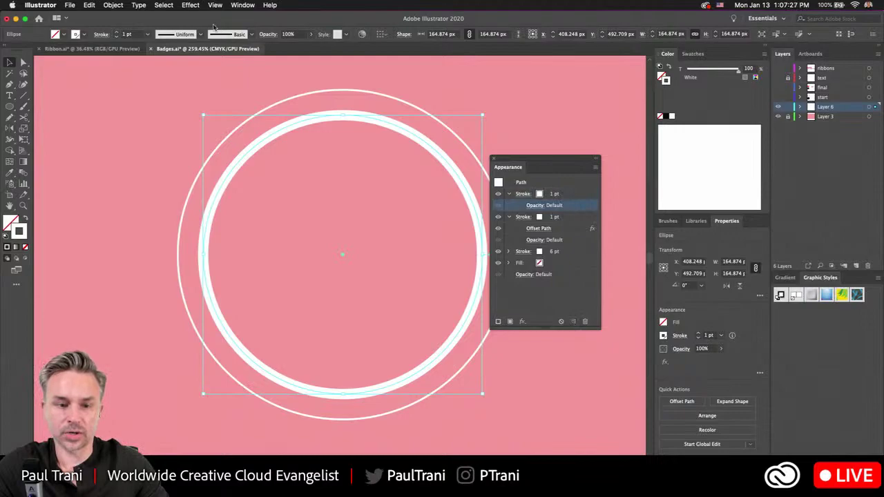
left_click(191, 5)
mouse_move(274, 89)
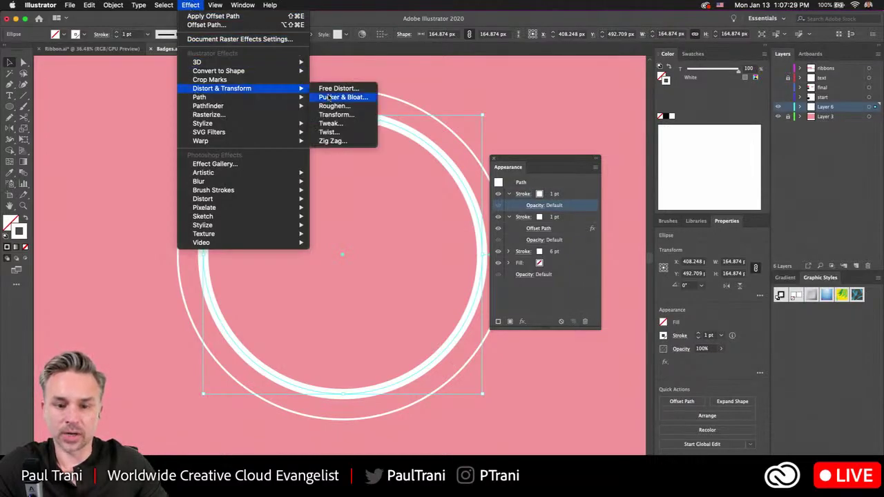
left_click(343, 141)
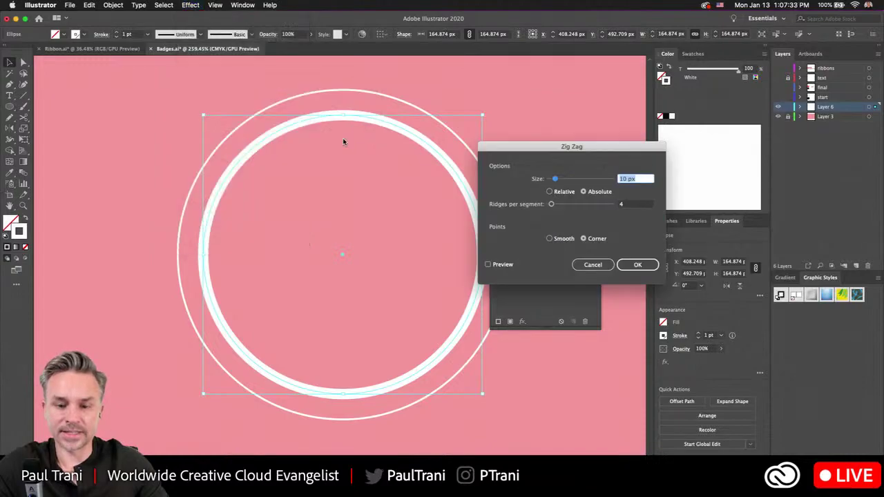
left_click(488, 264)
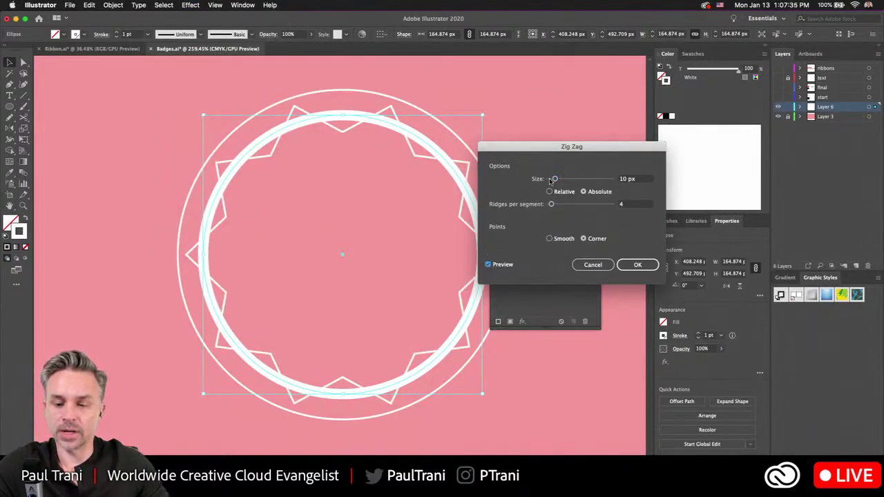
left_click_drag(549, 179, 551, 179)
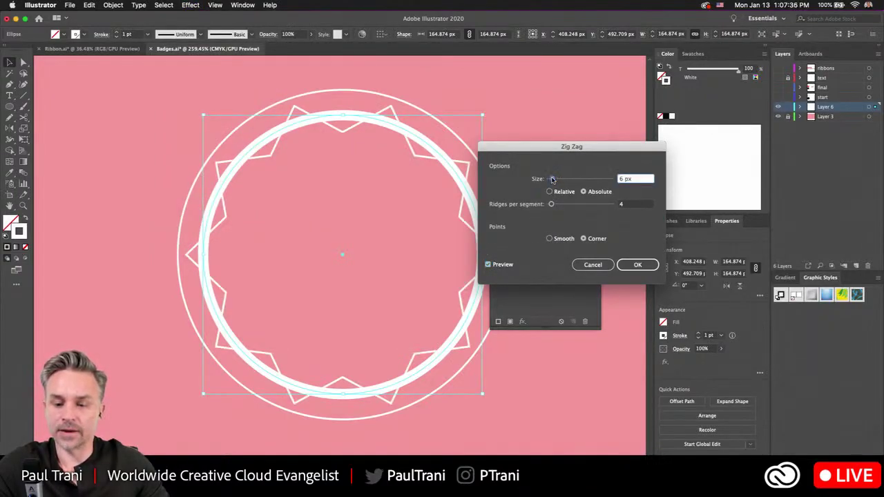
left_click(635, 265)
Apply an Offset Path effect of 25 px to the zigzag stroke so it sits outside the other rings
left_click(544, 207)
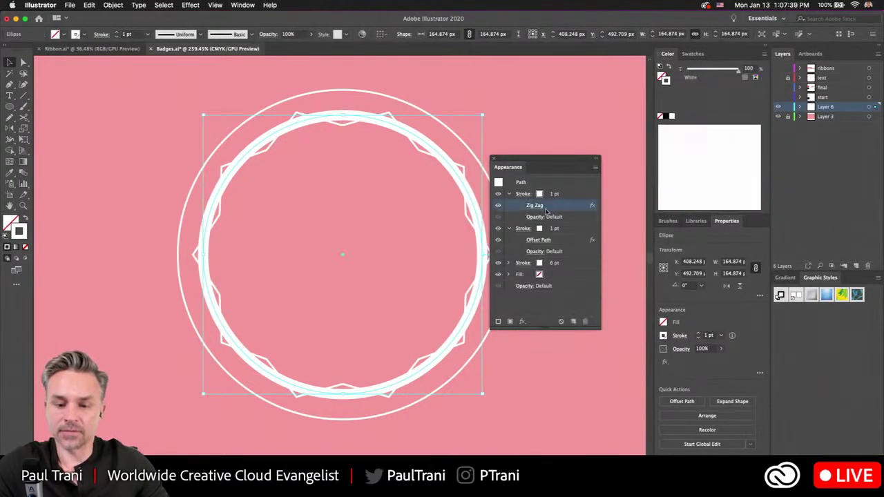
left_click(190, 5)
mouse_move(243, 101)
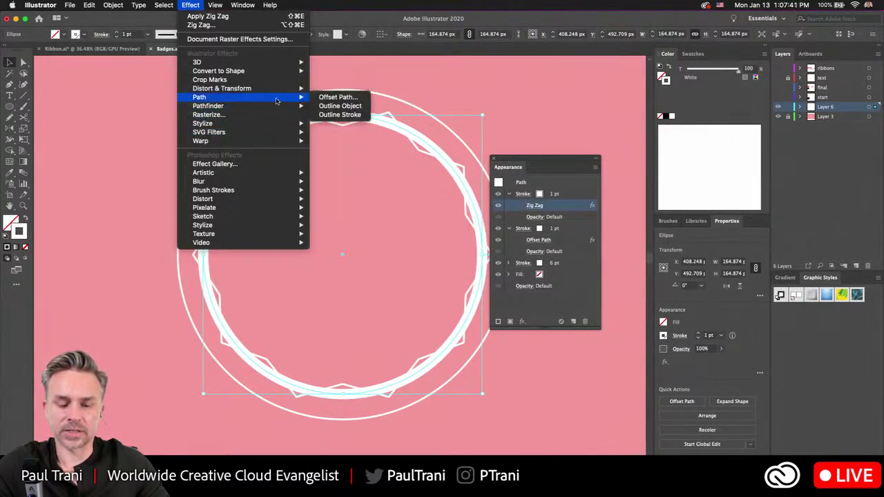
left_click(337, 97)
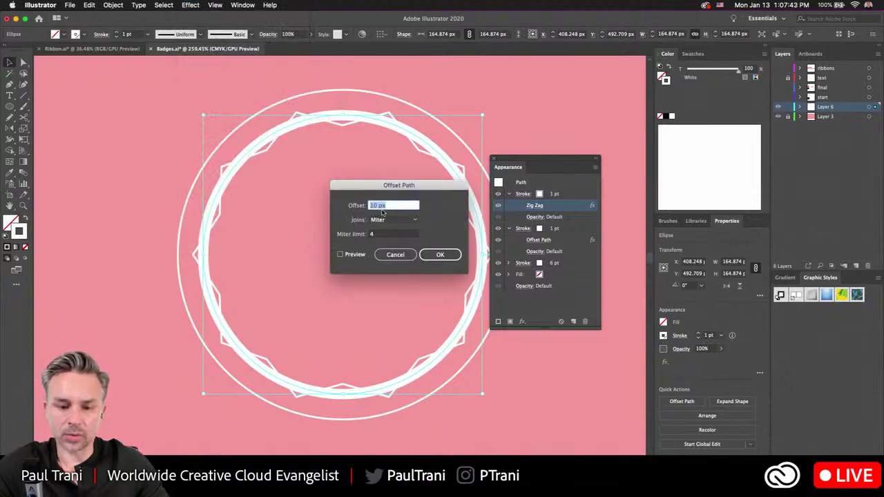
type("20")
key("Tab")
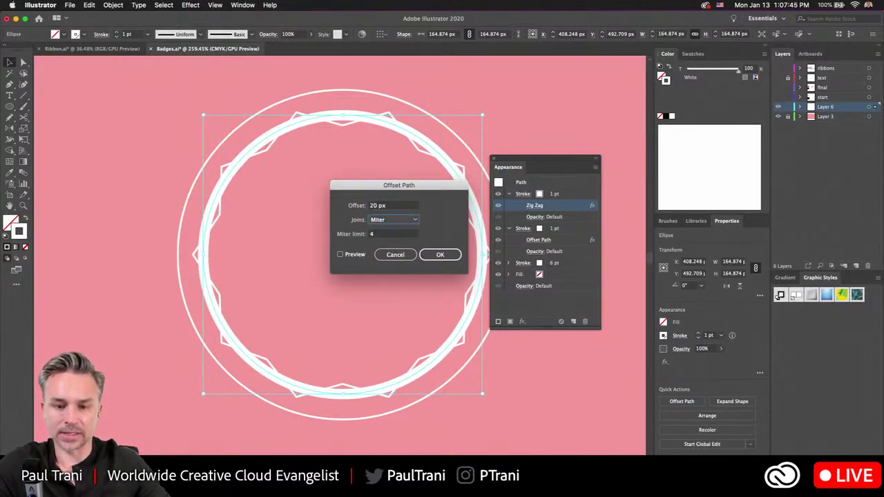
left_click(336, 255)
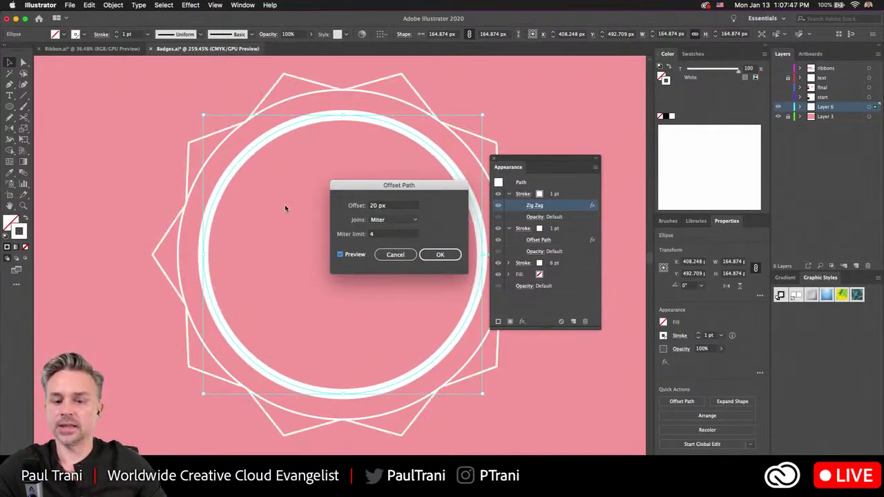
left_click(380, 205)
type("25")
key("Tab")
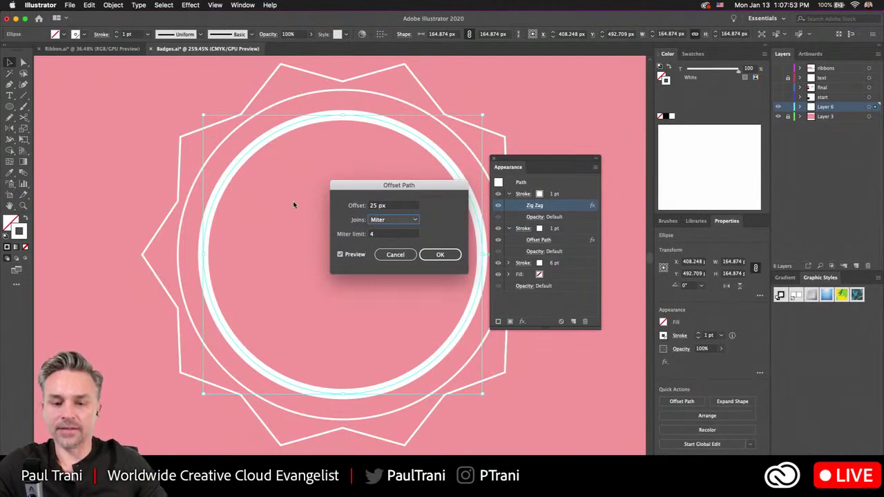
left_click(439, 255)
Reduce the thick innermost stroke of the circle to 1 pt and deselect the artwork
left_click(550, 274)
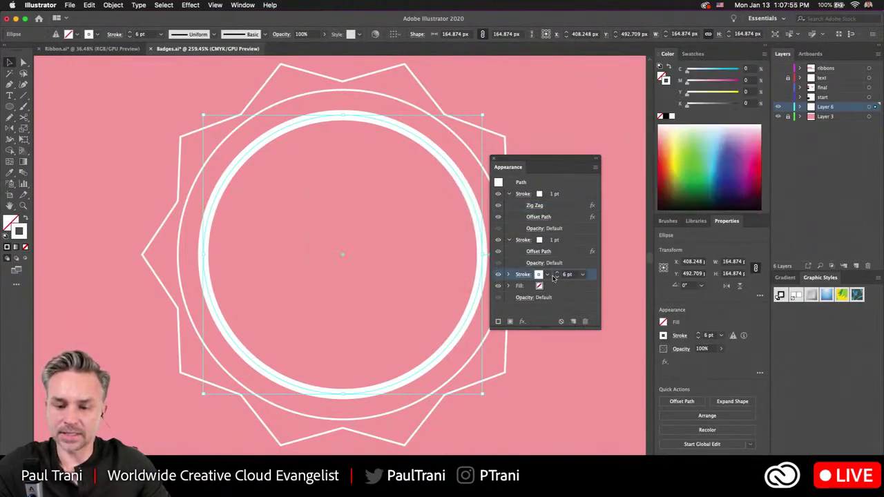
left_click(557, 277)
left_click(558, 277)
left_click(557, 277)
left_click(557, 277)
left_click(557, 277)
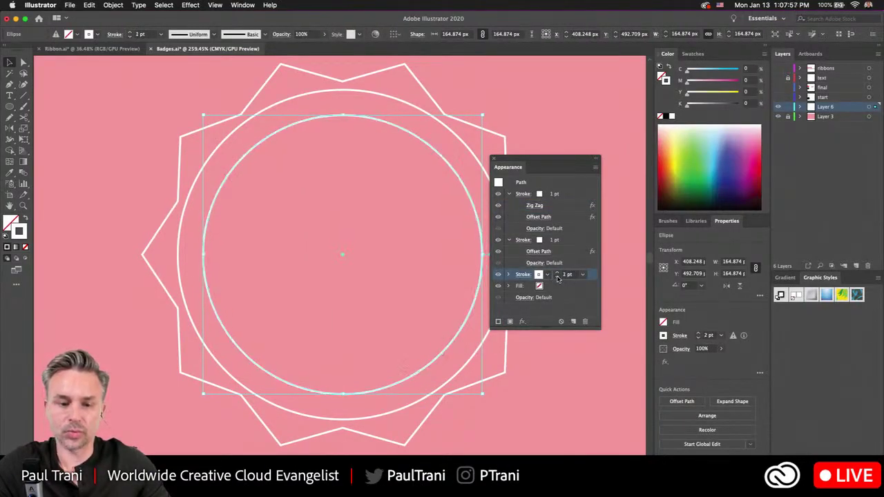
left_click(135, 124)
Select all the artwork and switch to Outline view to inspect the badge's underlying path
scroll(135, 124, "down", 1)
scroll(135, 125, "down", 2)
scroll(57, 158, "up", 2)
scroll(122, 144, "up", 2)
scroll(172, 122, "down", 1)
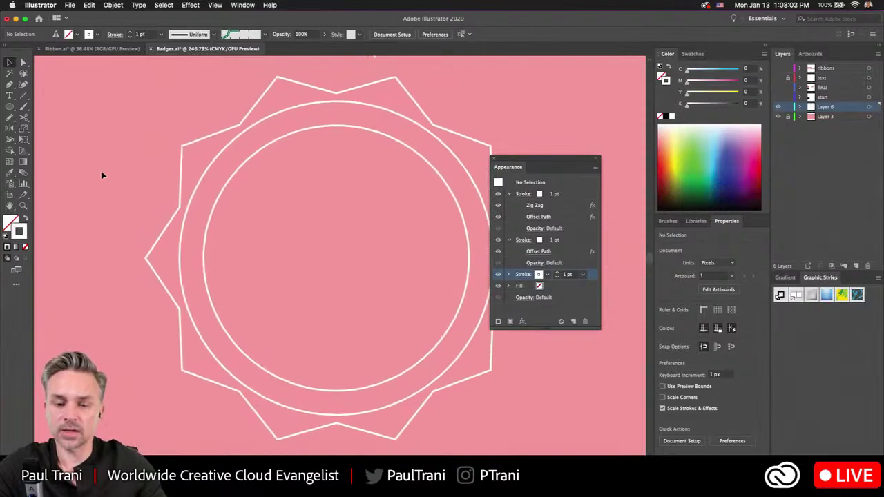
key("super+a")
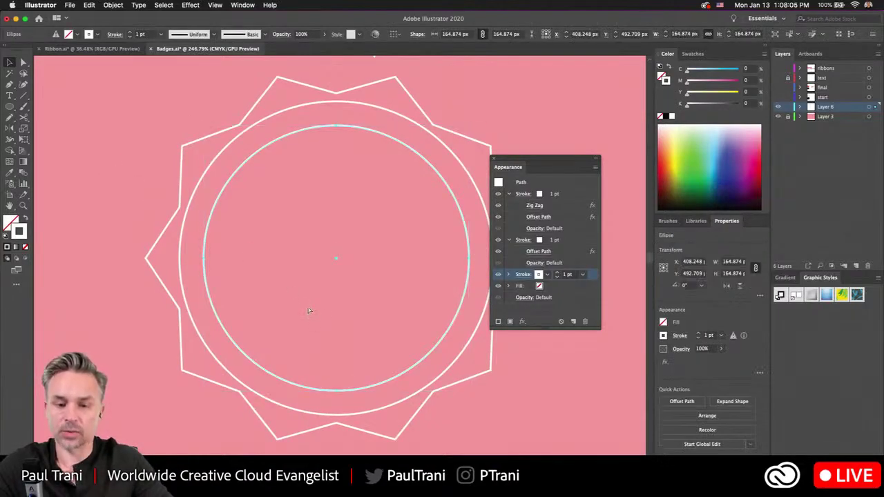
key("super+y")
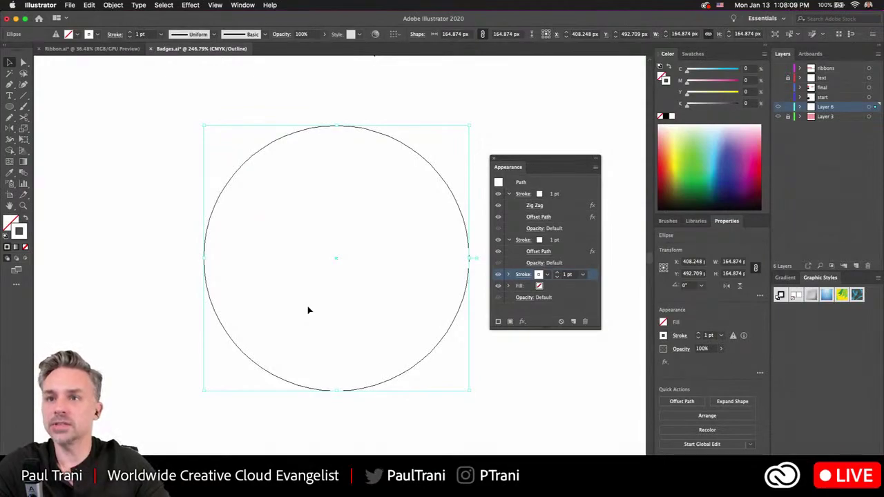
Compare the badge's rings in preview with the single underlying circle in Outline view, finishing in preview
key("a")
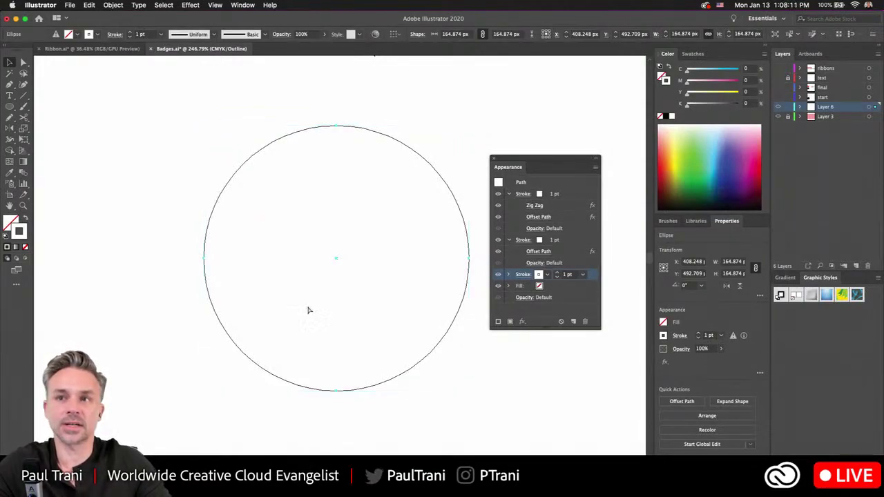
key("super+y")
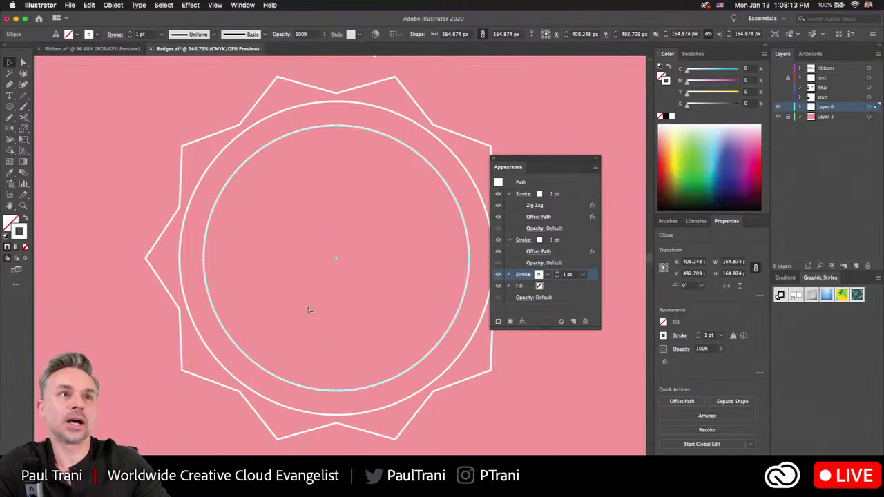
key("v")
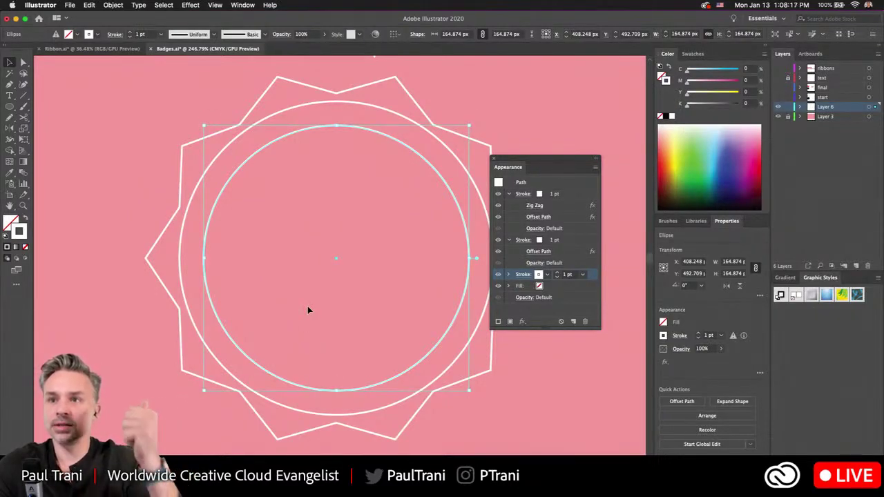
key("a")
key("super+y")
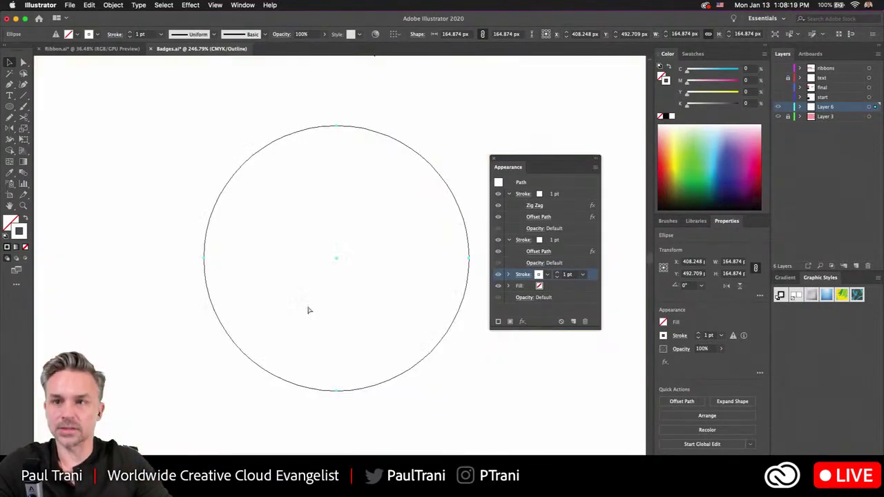
key("v")
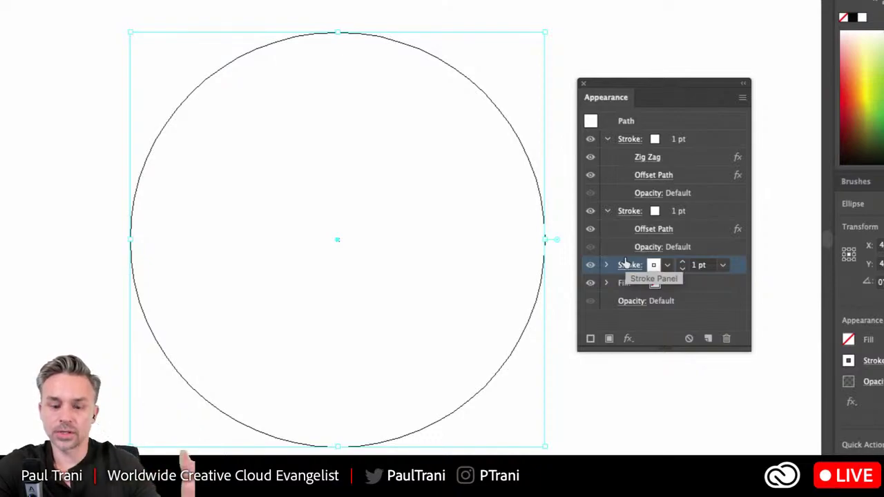
key("super+y")
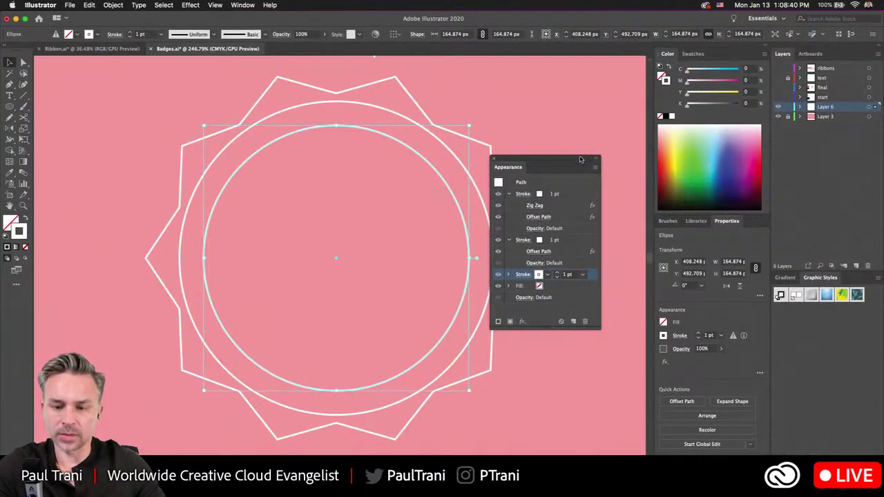
Dock the Appearance panel beside Properties and draw a new circle about 195 px wide beside the ringed badge
mouse_move(536, 173)
left_mouse_down()
mouse_move(572, 162)
mouse_move(570, 146)
mouse_move(588, 240)
mouse_move(698, 220)
left_mouse_up()
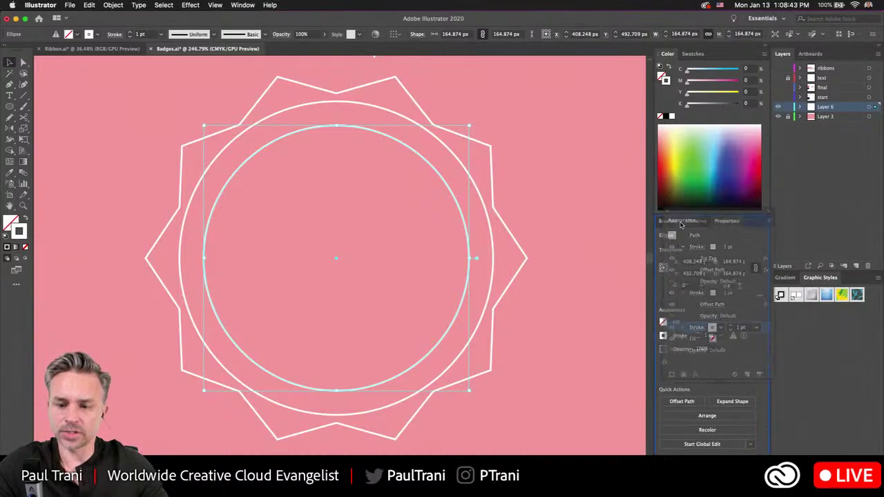
scroll(144, 142, "down", 5)
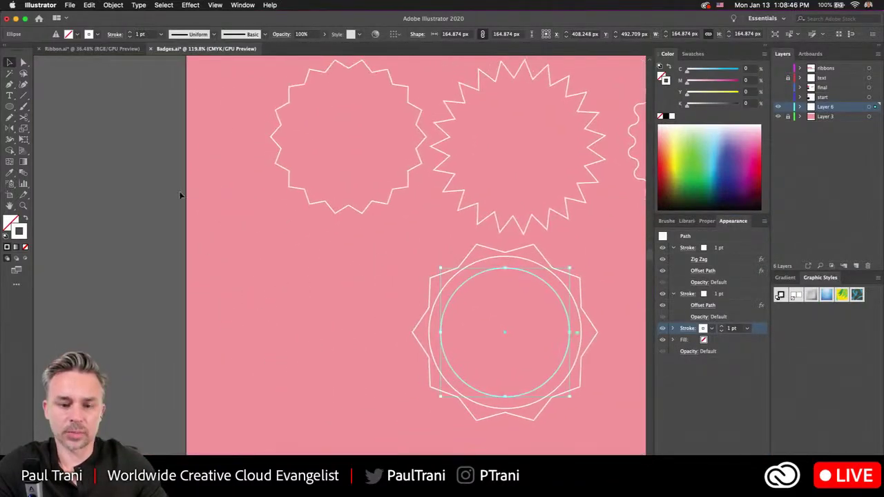
left_click(10, 107)
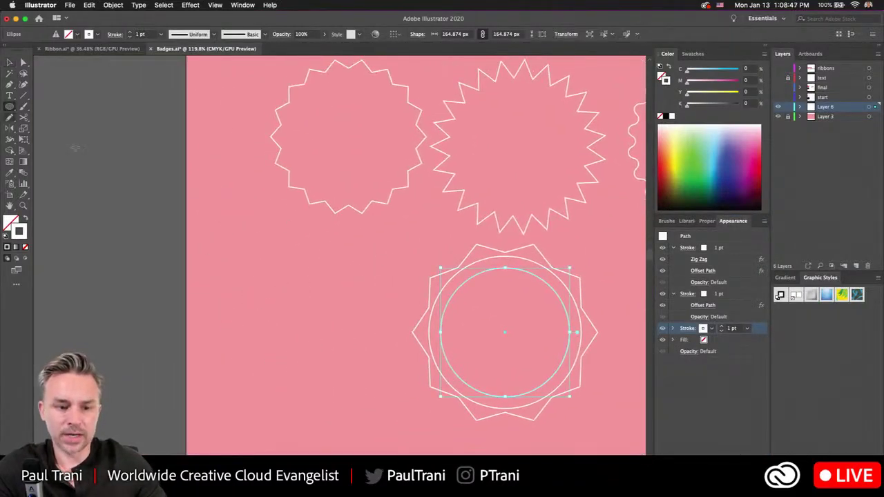
left_click_drag(301, 332, 378, 409)
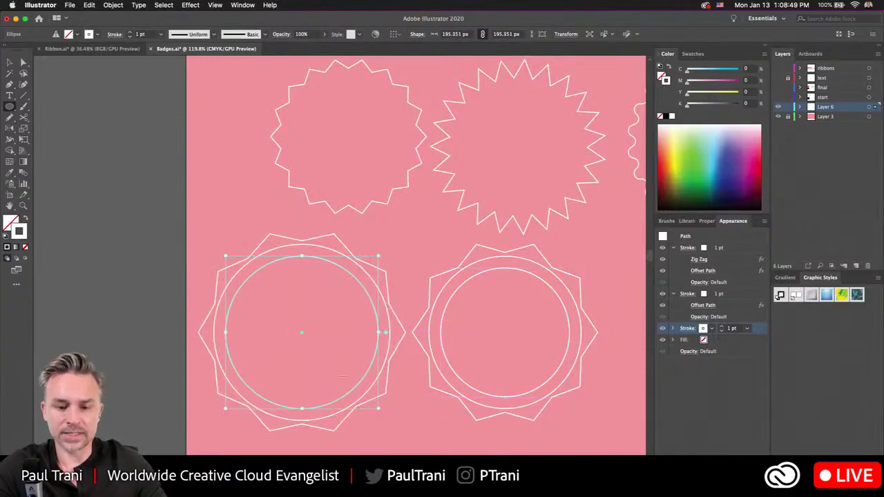
Clear the new circle's inherited appearance and give it a plain white stroke
left_click(763, 221)
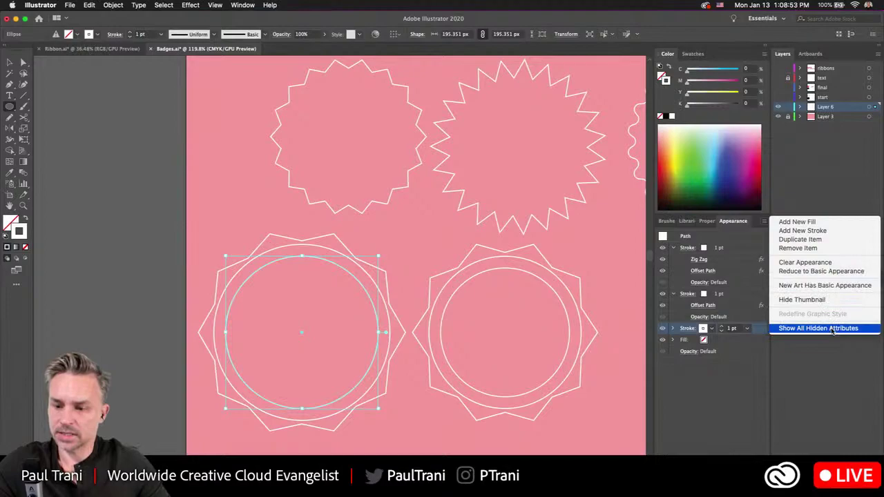
left_click(843, 264)
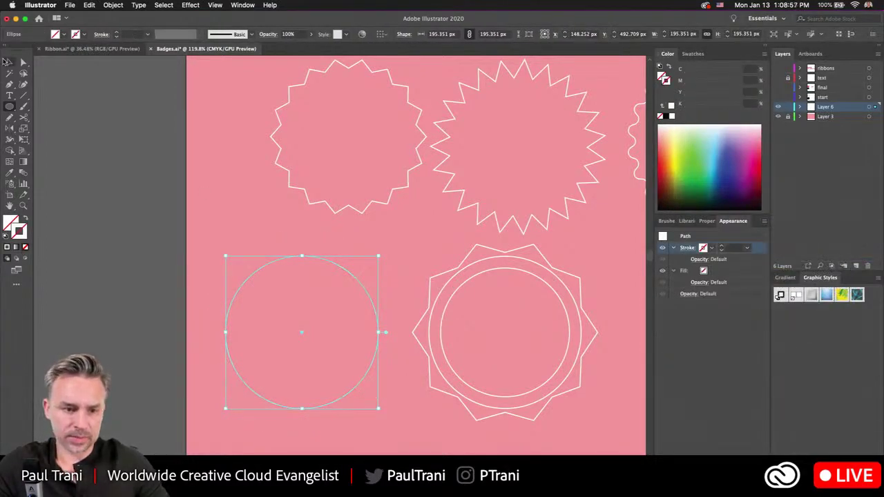
left_click(9, 62)
left_click(228, 272)
left_click_drag(223, 256, 310, 356)
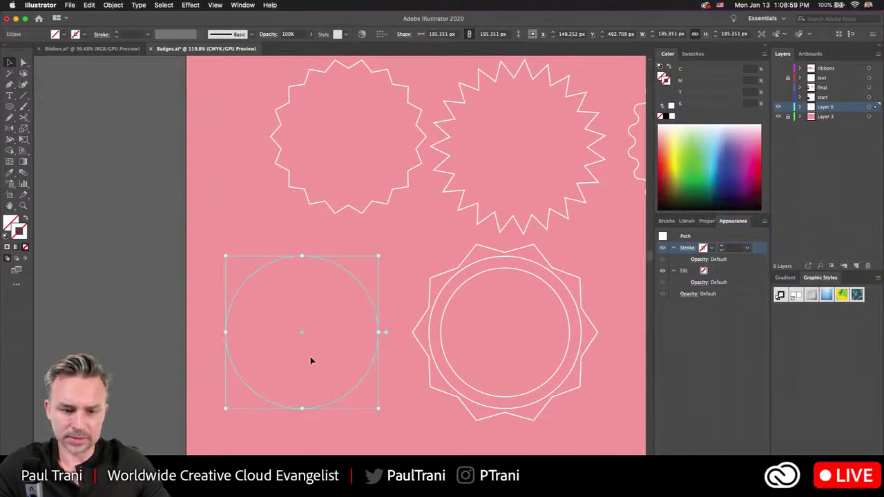
left_click(667, 116)
left_click(276, 230)
scroll(257, 318, "up", 2)
scroll(258, 318, "up", 2)
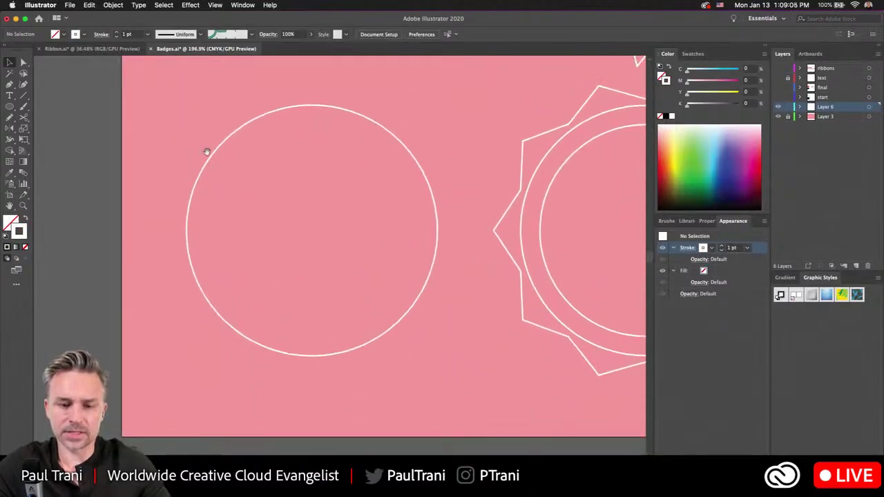
Select the plain circle, detach the Brushes panel beside it and enlarge the panel to show more brushes
left_click(228, 210)
scroll(228, 210, "up", 1)
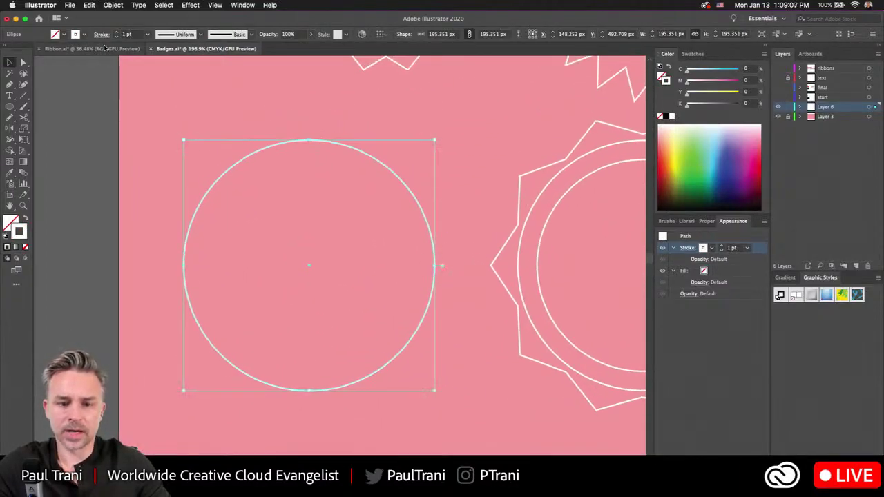
left_click(667, 220)
left_click_drag(667, 220, 490, 66)
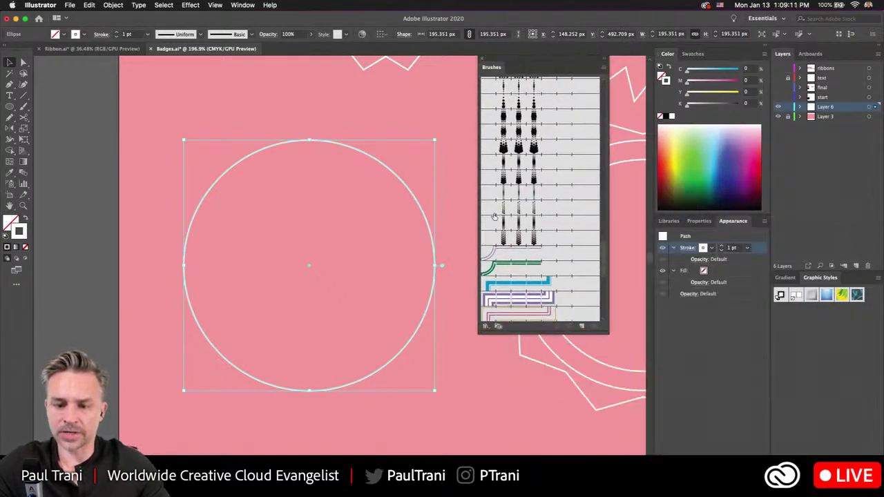
left_click_drag(606, 337, 610, 440)
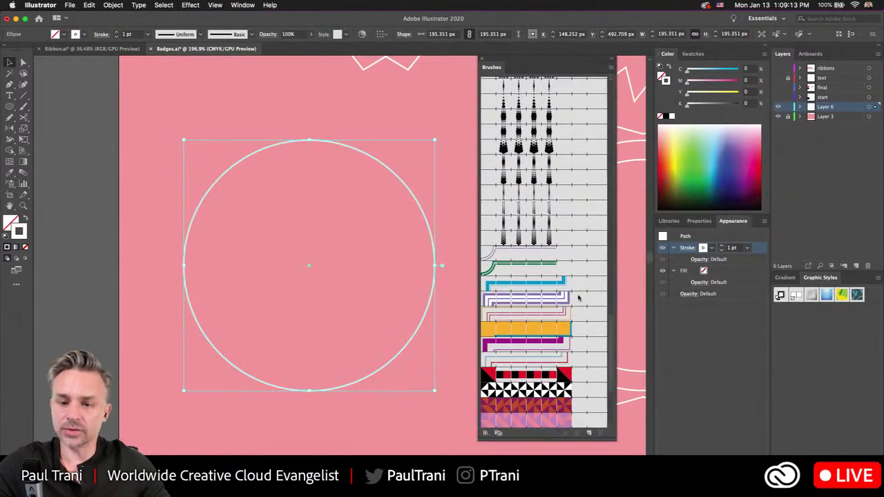
Open the Decorative_Banners and Seals brush library, enlarge it and place it beside the Brushes panel
left_click(611, 68)
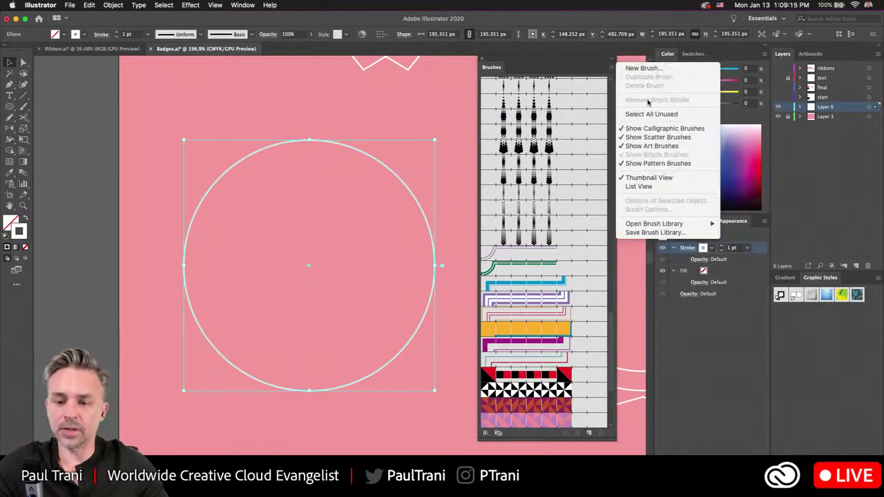
mouse_move(695, 225)
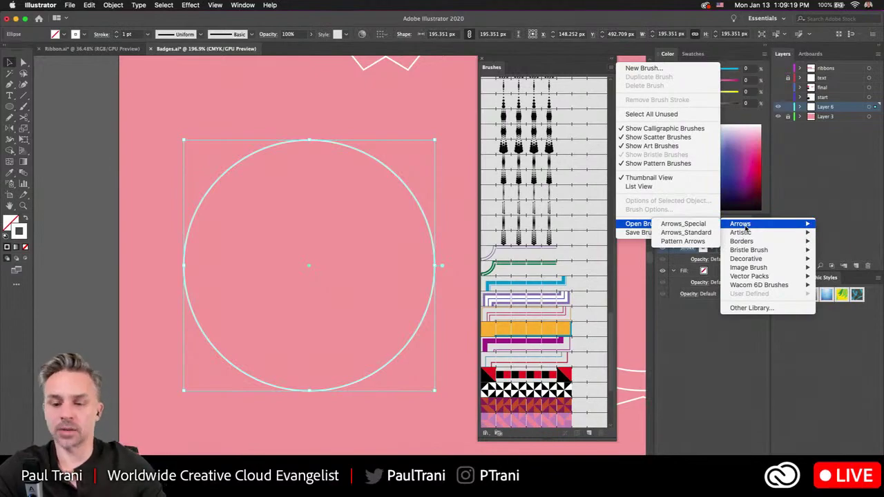
mouse_move(765, 259)
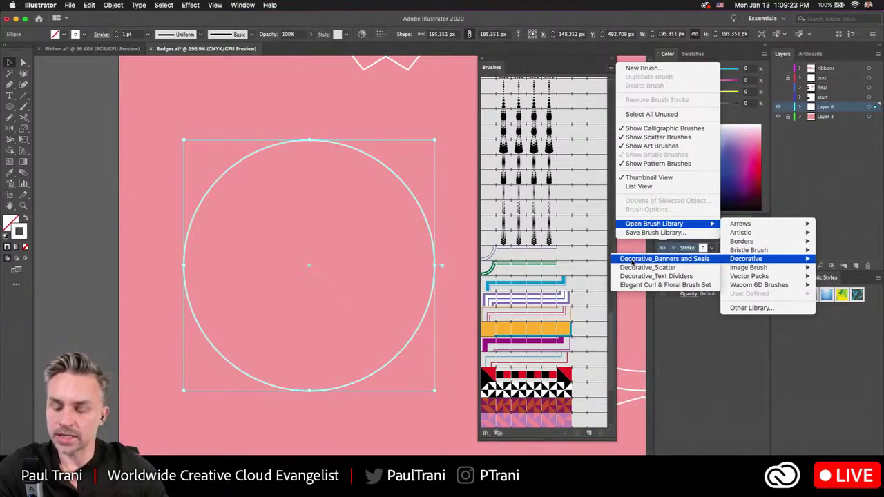
left_click(631, 259)
left_click_drag(410, 225, 621, 115)
left_click_drag(642, 174, 642, 455)
left_click_drag(655, 131, 668, 80)
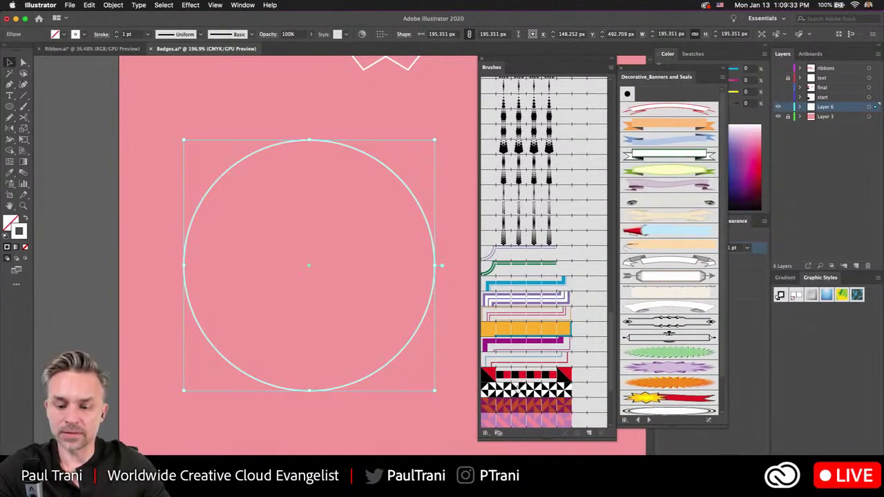
Try several of the geometric pattern brushes on the circle's stroke
left_click(516, 390)
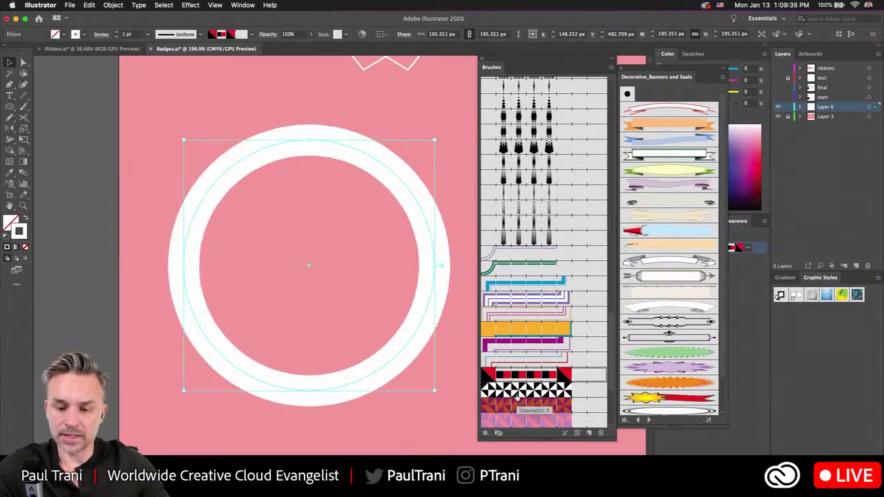
left_click(515, 422)
left_click(514, 423)
left_click(511, 406)
left_click(515, 421)
left_click(510, 401)
left_click(510, 391)
left_click(510, 409)
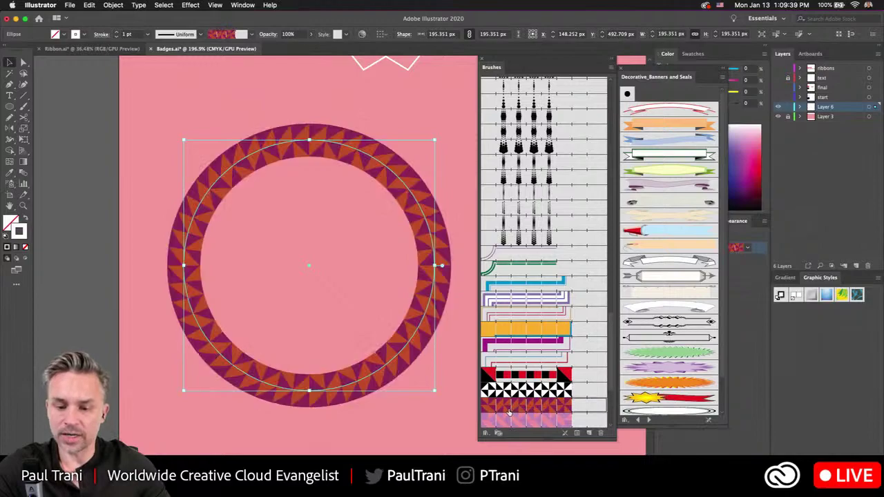
Try a halftone dot pattern brush on the circle and reduce the stroke weight to 0.25 pt
left_click(515, 181)
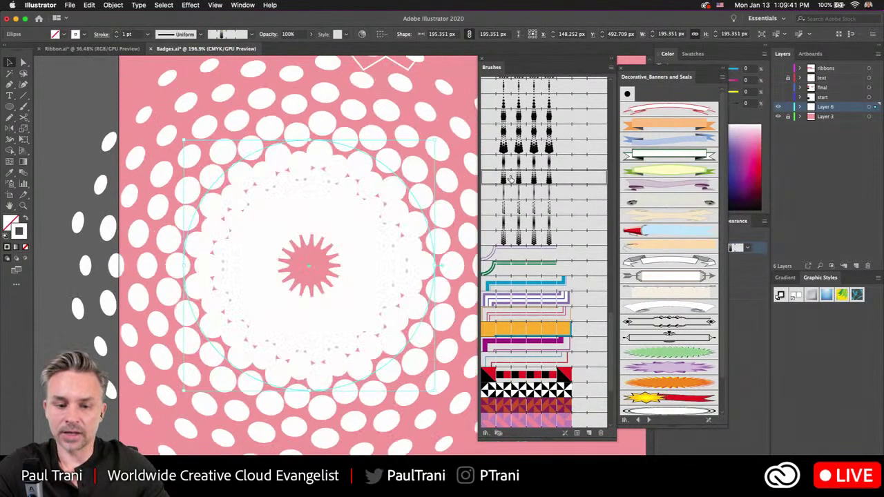
left_click(115, 37)
left_click(115, 38)
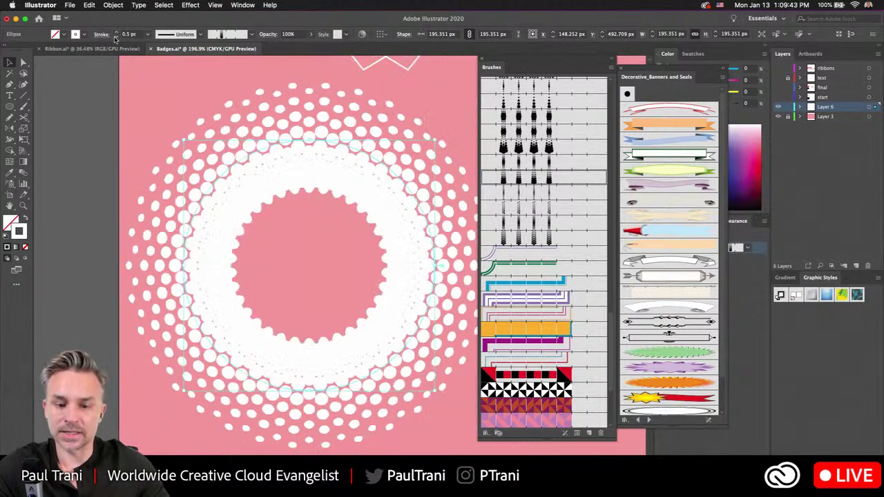
left_click(115, 38)
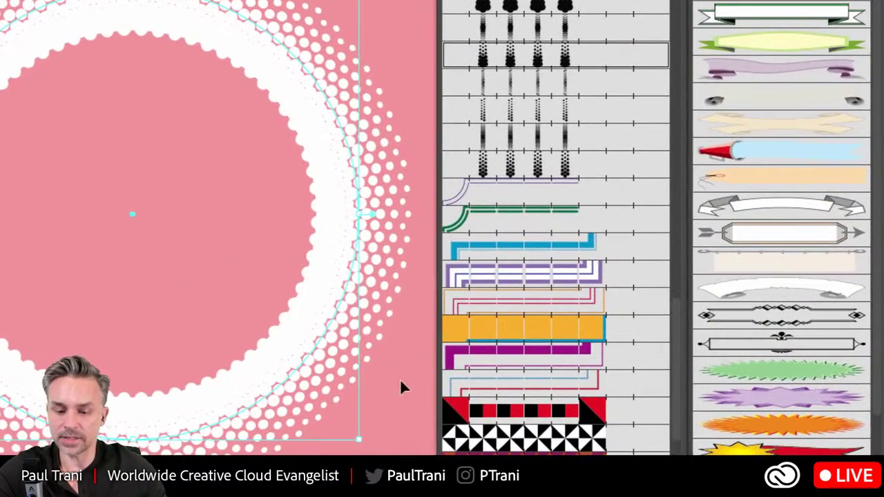
Apply the green Double Lines 1.5 pattern brush to the circle and set the stroke weight to 2 pt
left_click(455, 418)
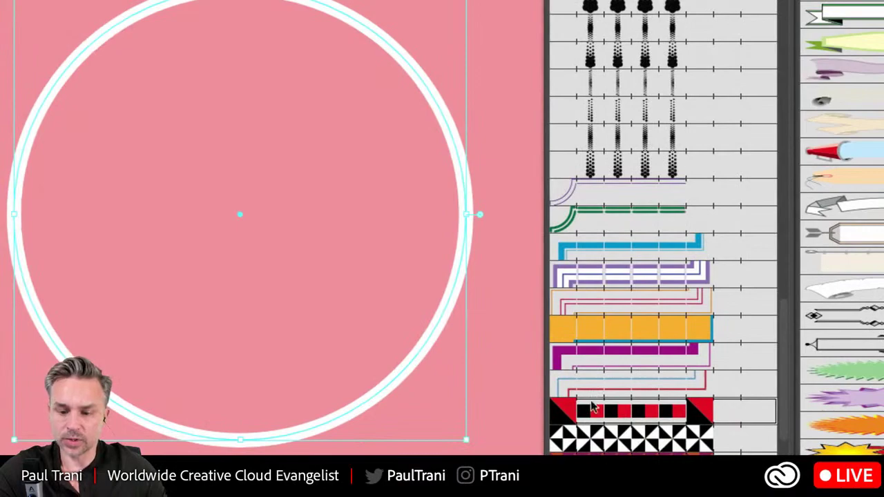
left_click(586, 233)
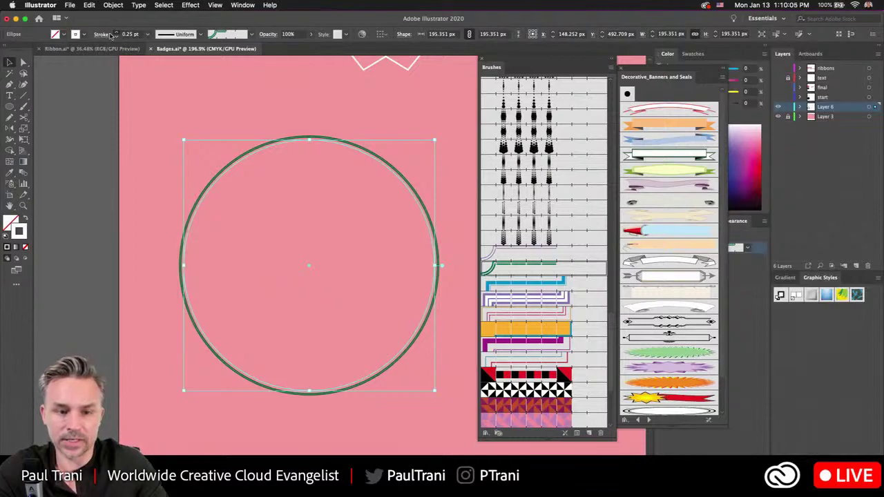
left_click(115, 32)
left_click(115, 32)
left_click(115, 31)
left_click(116, 32)
Set the Double Lines 1.5 brush's colorization method to Tints and Shades and apply the change to existing strokes
double_click(542, 267)
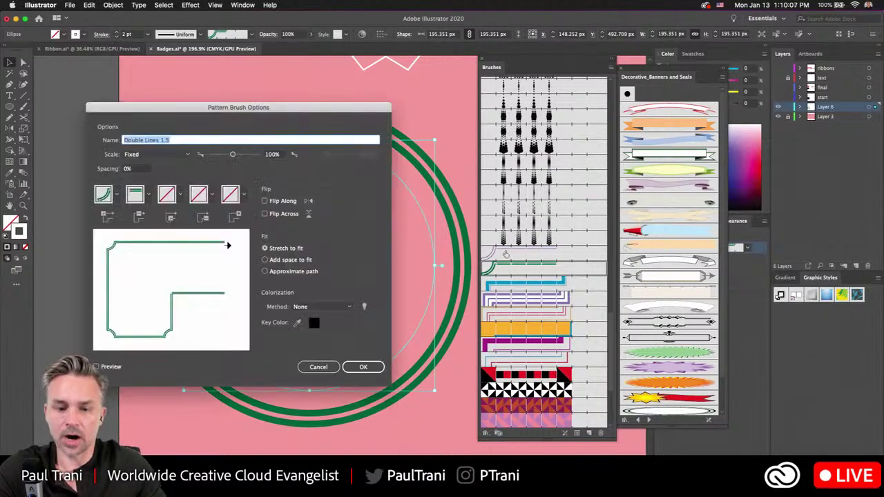
mouse_move(129, 108)
left_mouse_down()
mouse_move(497, 102)
mouse_move(461, 107)
left_mouse_up()
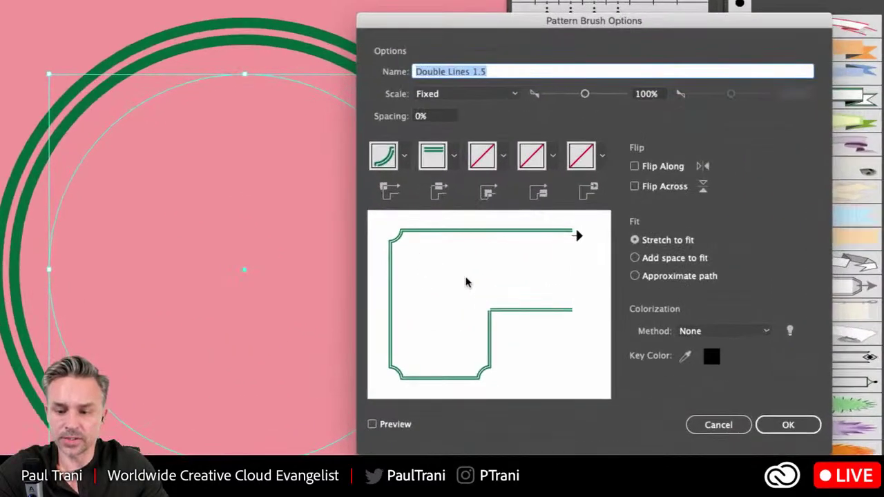
left_click(747, 332)
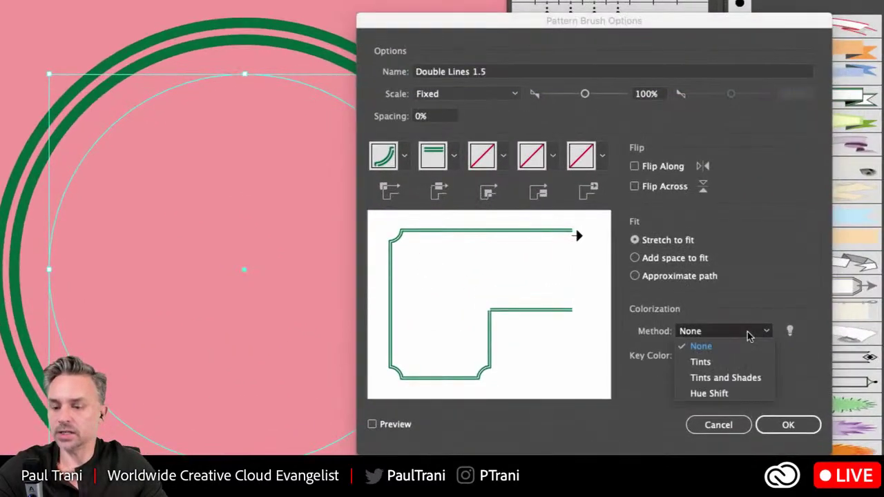
left_click(751, 384)
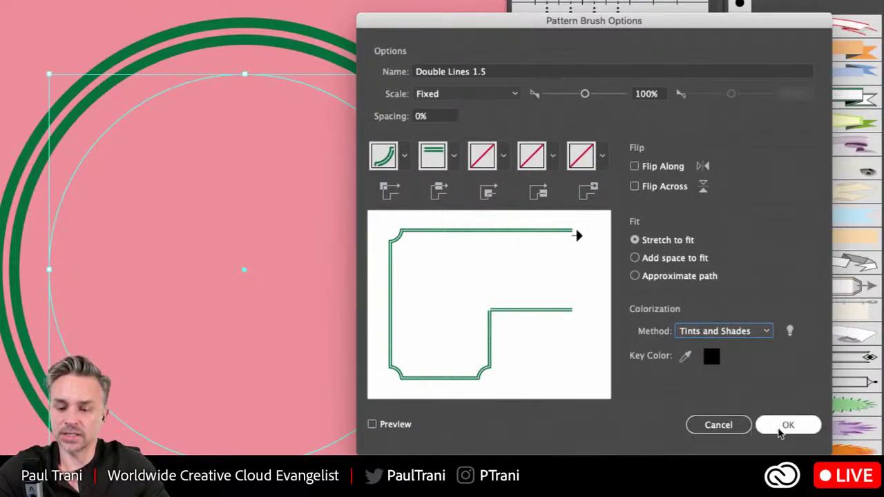
left_click(786, 424)
left_click(409, 256)
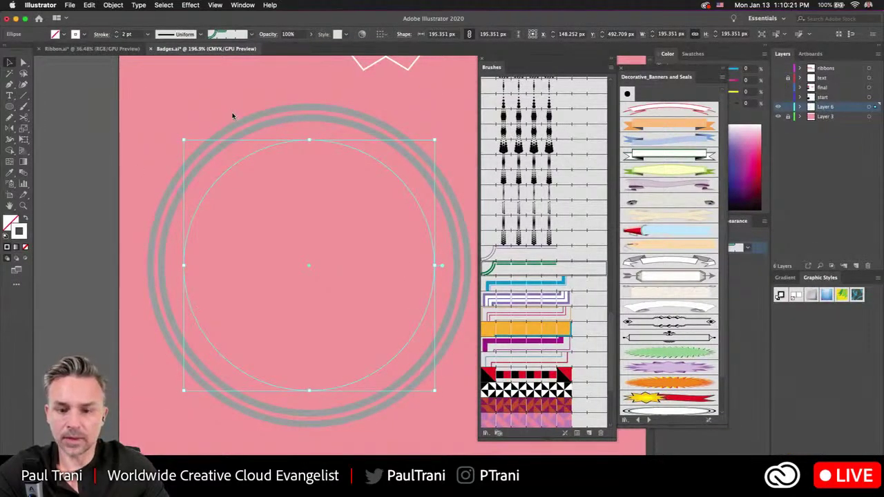
Set the circle's stroke colour to pure red, FF0000
double_click(23, 227)
left_click(581, 204)
left_click_drag(600, 210, 607, 198)
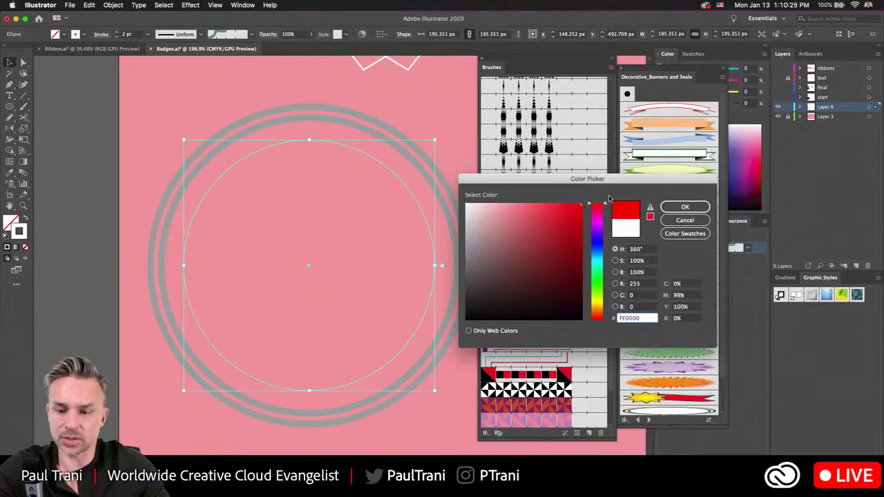
left_click(684, 207)
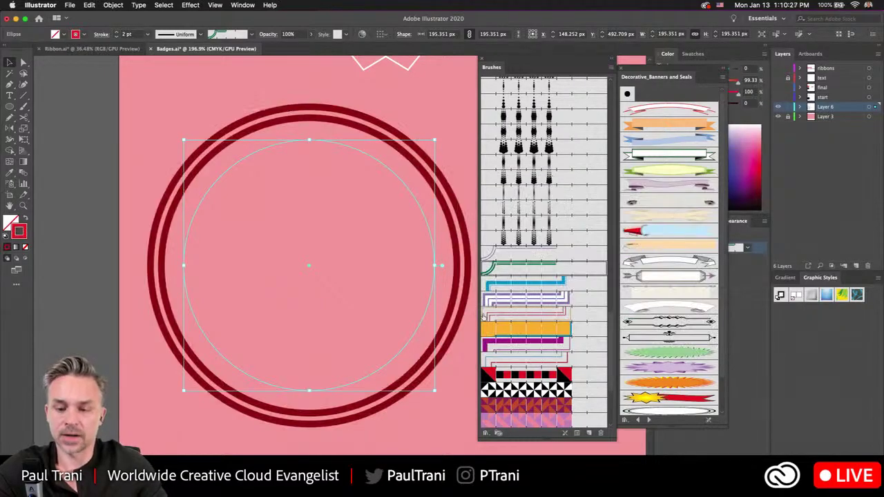
Apply the black-and-white Geometric 4 triangle pattern brush to the circle and set its stroke colour to blue, 0000FF
left_click(523, 390)
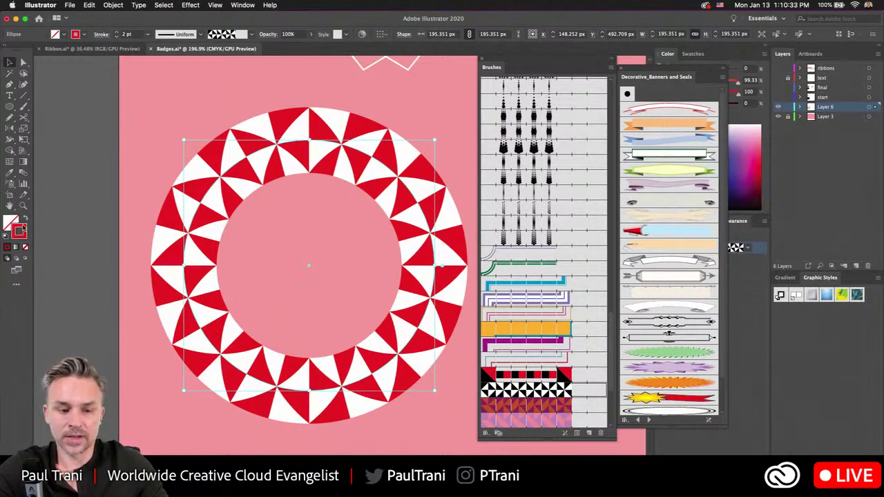
double_click(22, 227)
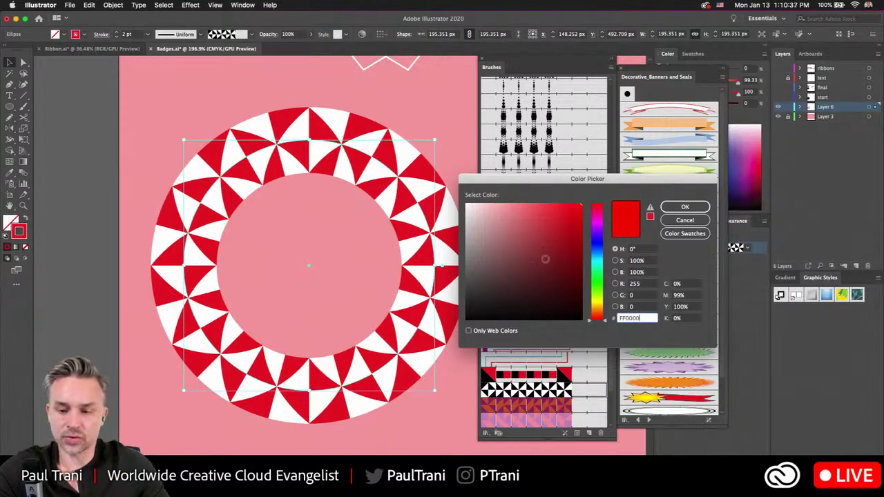
left_click(597, 238)
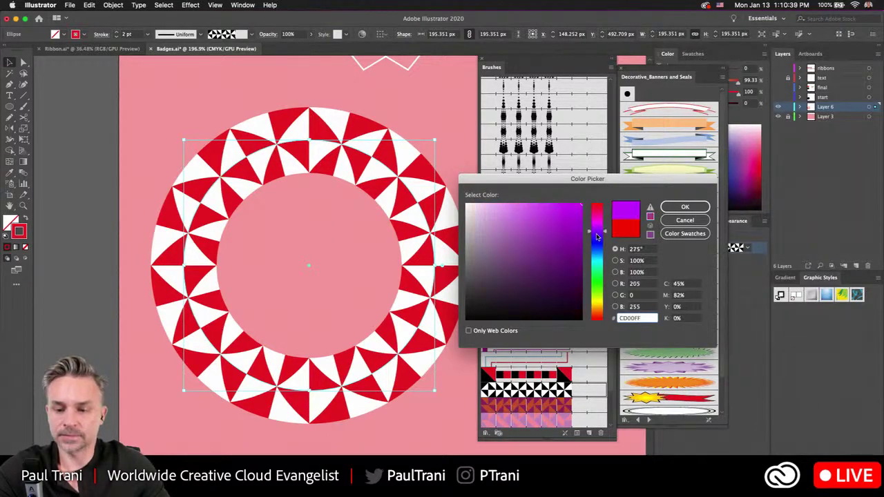
left_click_drag(594, 264, 591, 243)
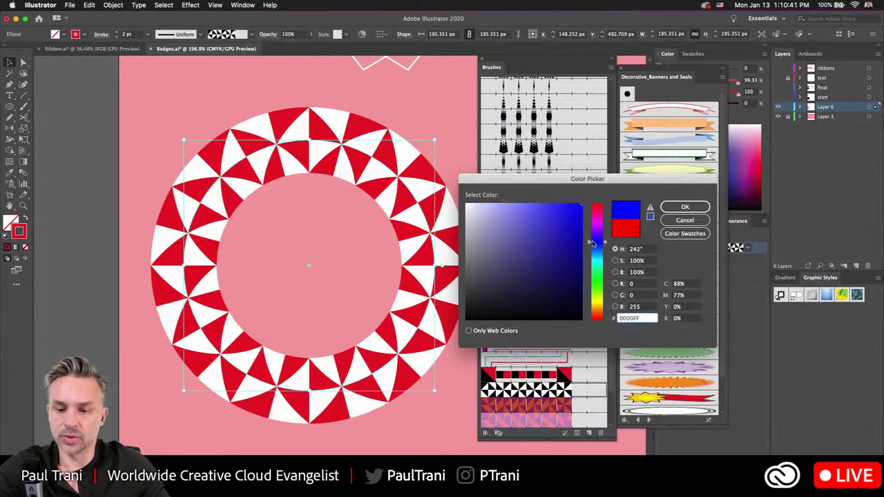
left_click(667, 204)
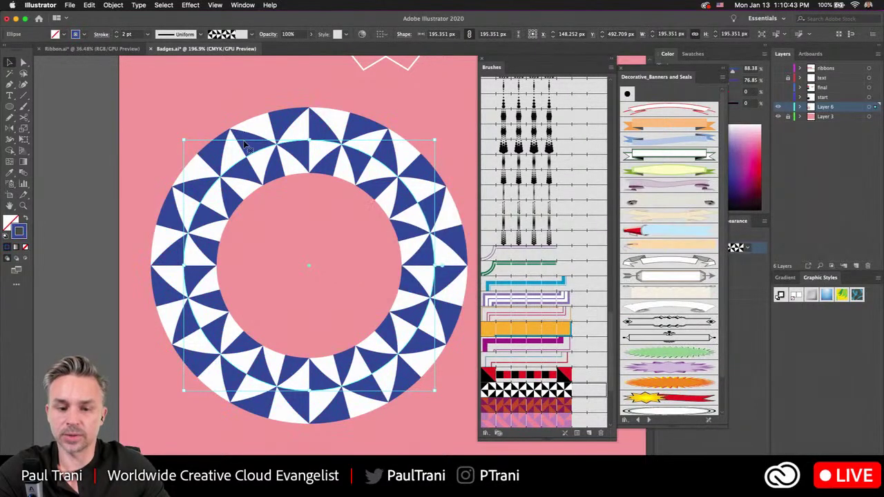
Review the Geometric 4 brush's colorization methods and keep Tints as its method
double_click(528, 389)
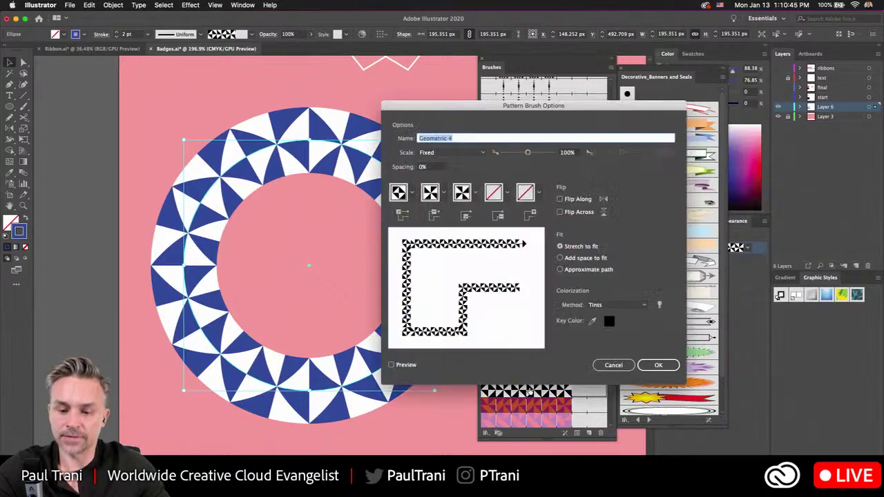
left_click_drag(487, 104, 458, 84)
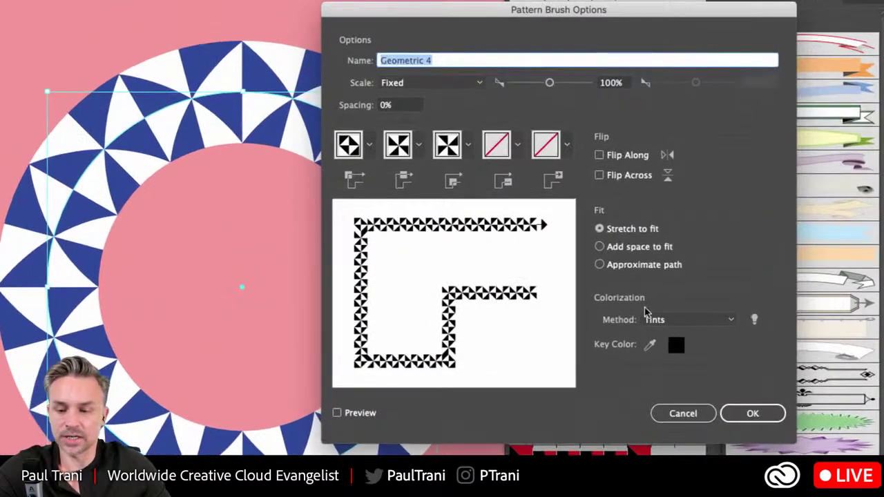
left_click(582, 288)
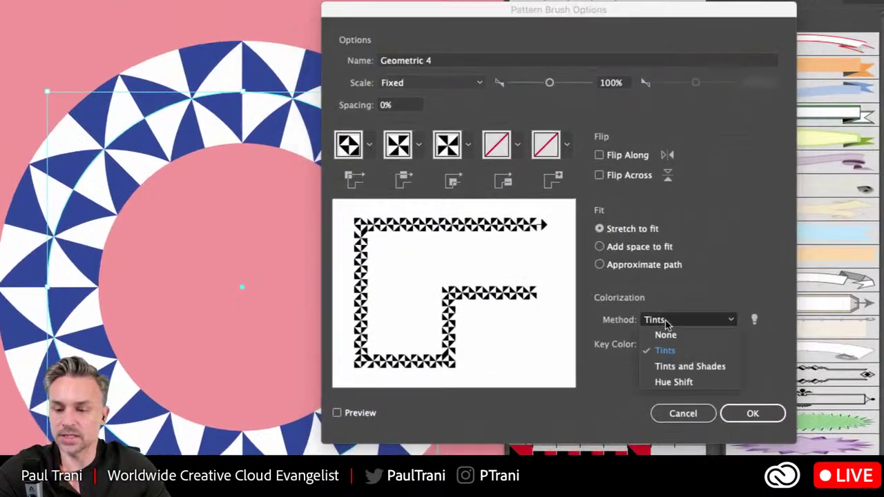
left_click(682, 353)
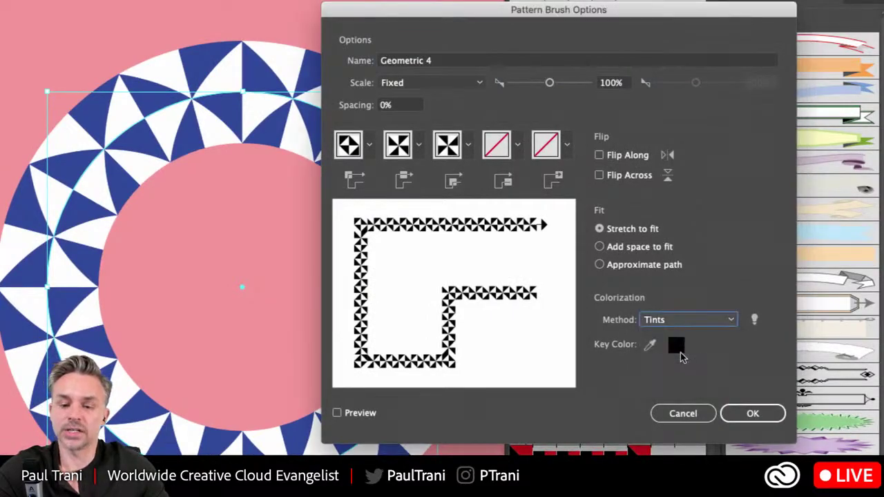
left_click(751, 413)
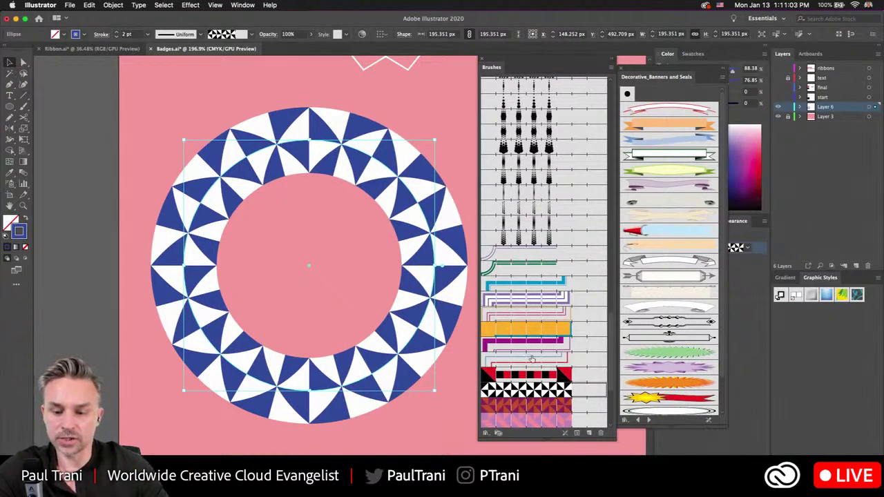
Apply the purple Double Lines 1.3 pattern brush to the circle, set its colorization method to Tints, and update the existing strokes
double_click(527, 350)
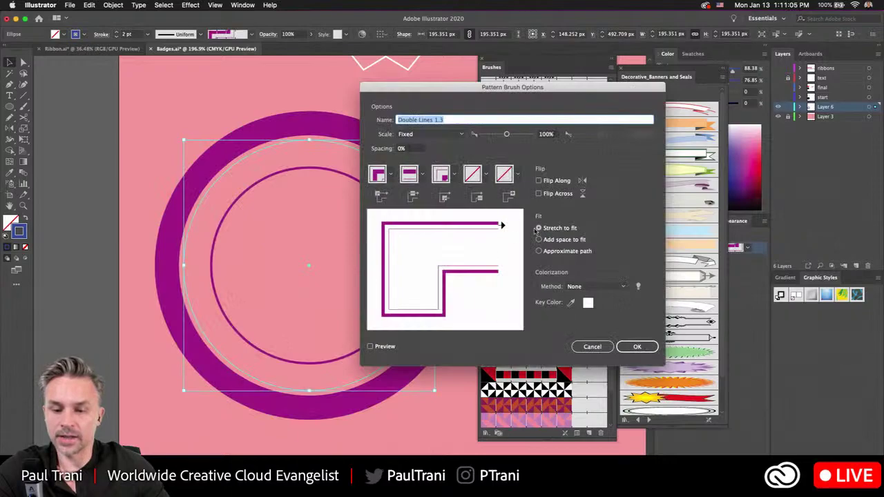
left_click(592, 288)
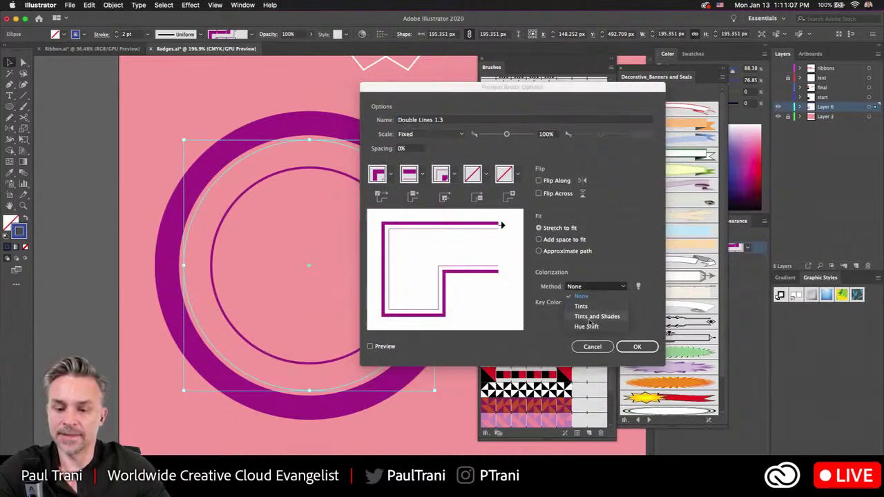
left_click(592, 318)
left_click(584, 288)
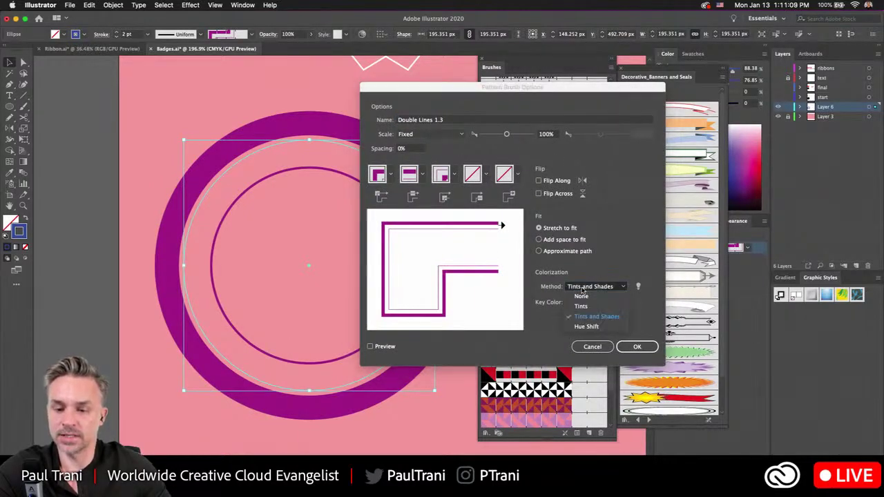
left_click(582, 306)
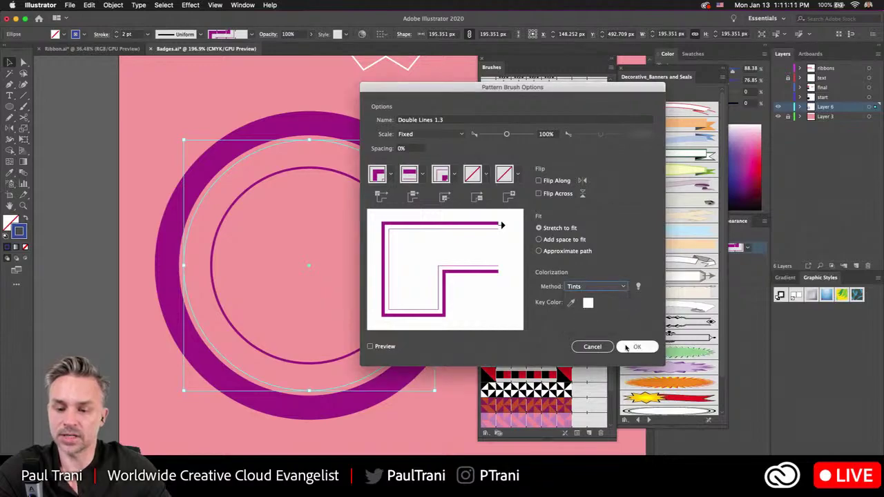
left_click(626, 347)
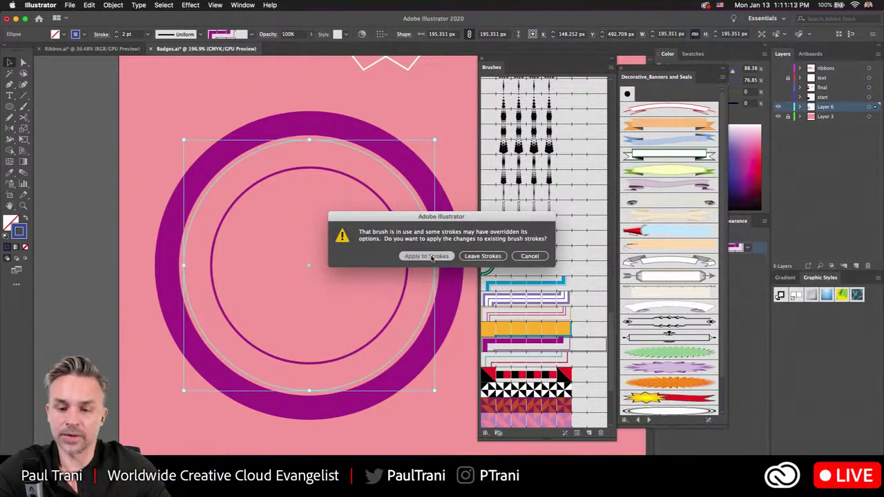
left_click(426, 256)
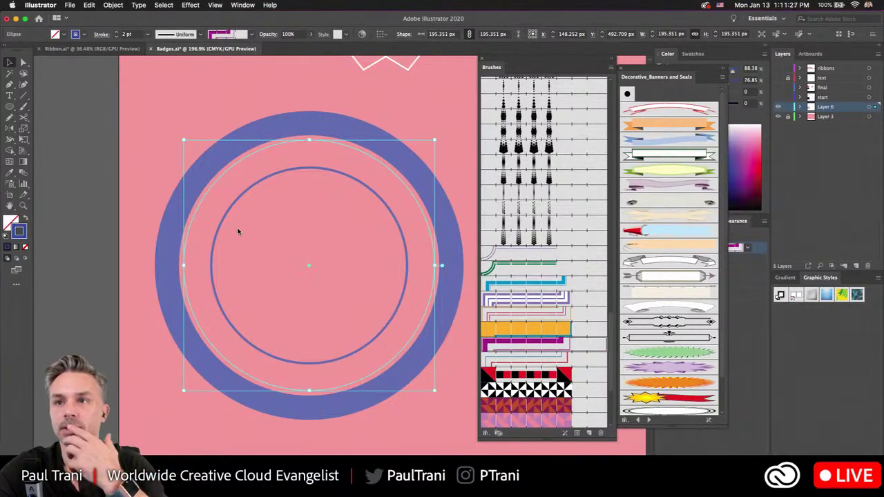
Examine the options offered for a new pattern brush and leave without creating one
scroll(219, 110, "down", 2)
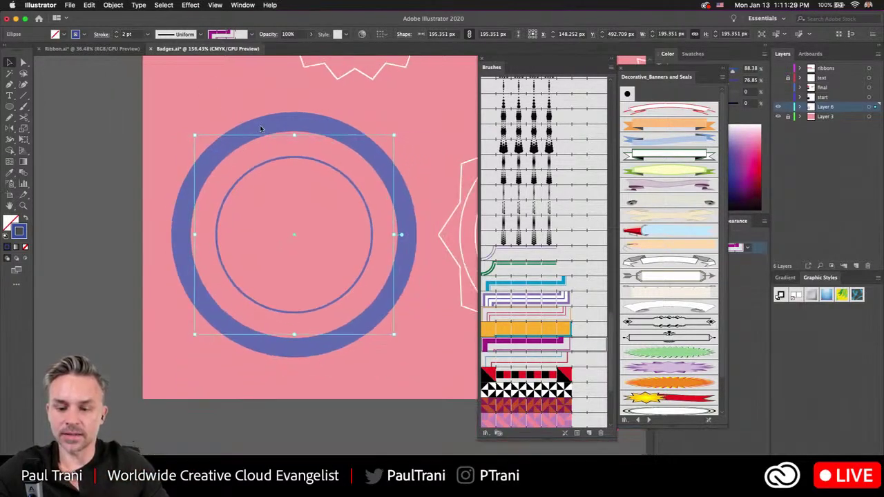
scroll(276, 155, "up", 4)
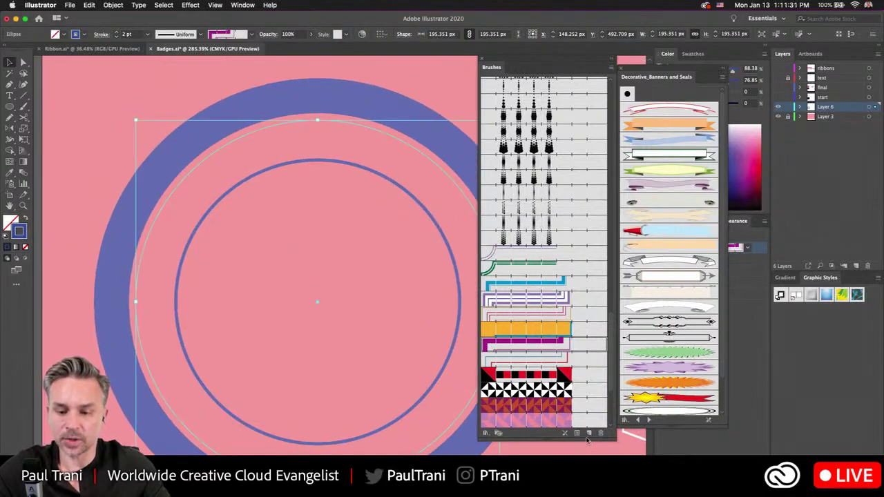
left_click(588, 433)
mouse_move(26, 58)
left_mouse_down()
mouse_move(277, 96)
mouse_move(455, 151)
left_mouse_up()
left_click(447, 219)
key("Return")
left_click(592, 347)
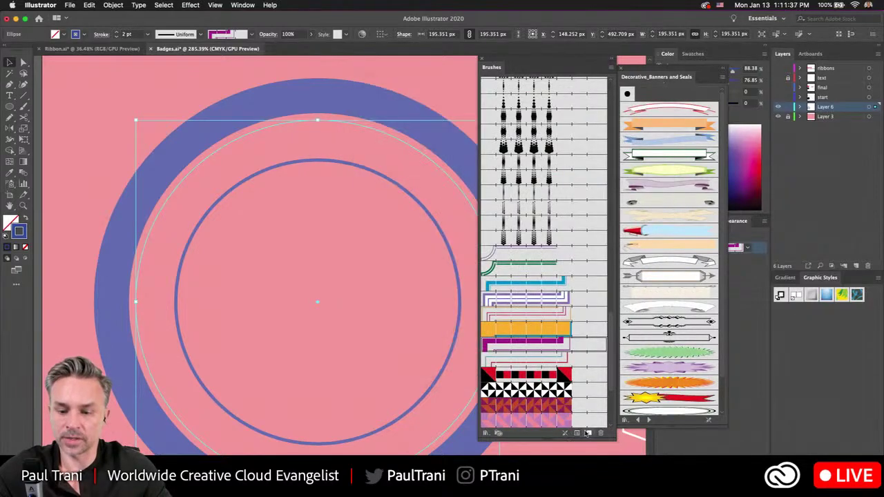
Examine the options for a new art brush based on the selected circle and leave without creating it
left_click(588, 433)
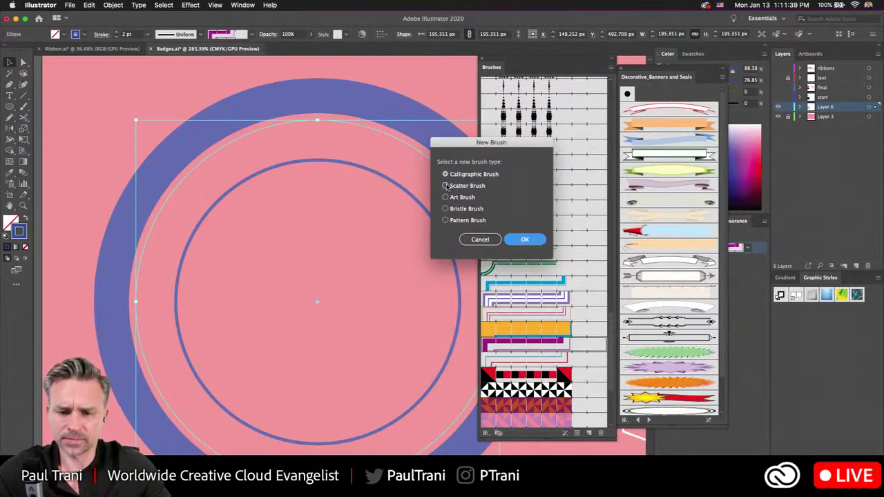
left_click(445, 198)
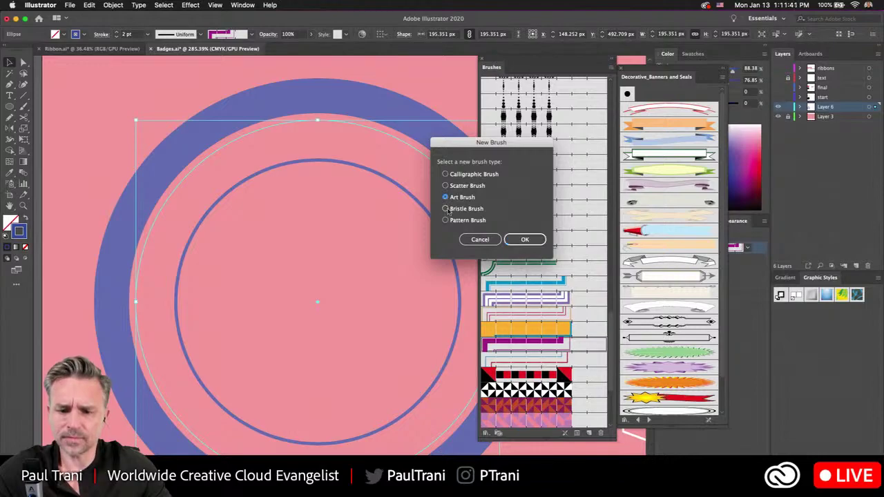
left_click(515, 239)
mouse_move(128, 61)
left_mouse_down()
mouse_move(265, 84)
mouse_move(449, 83)
left_mouse_up()
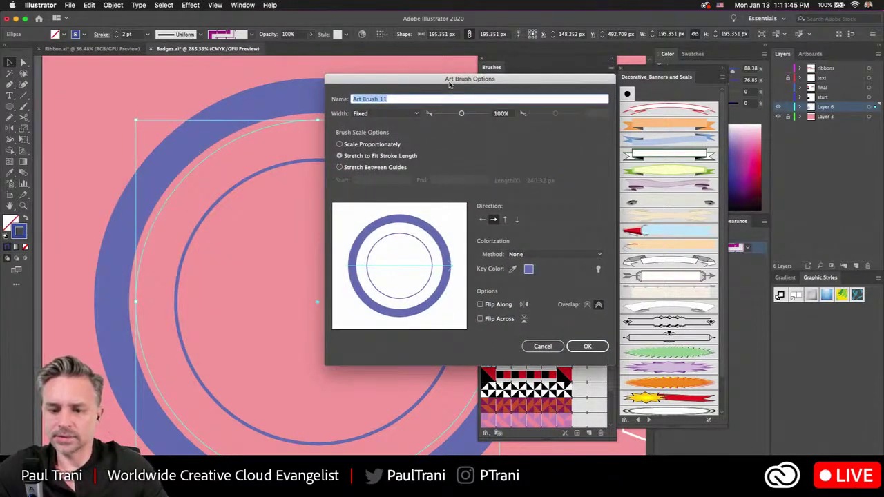
left_click(539, 346)
Examine the options for a new calligraphic brush and leave without creating it
left_click(588, 434)
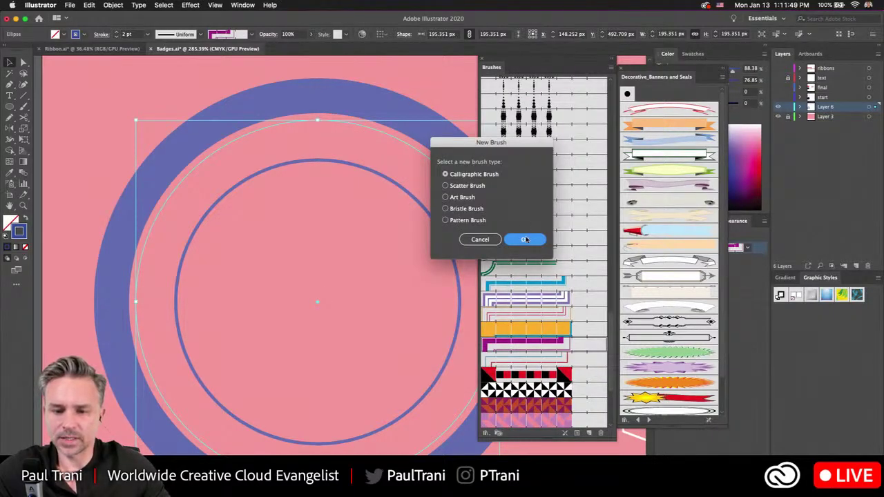
left_click(524, 240)
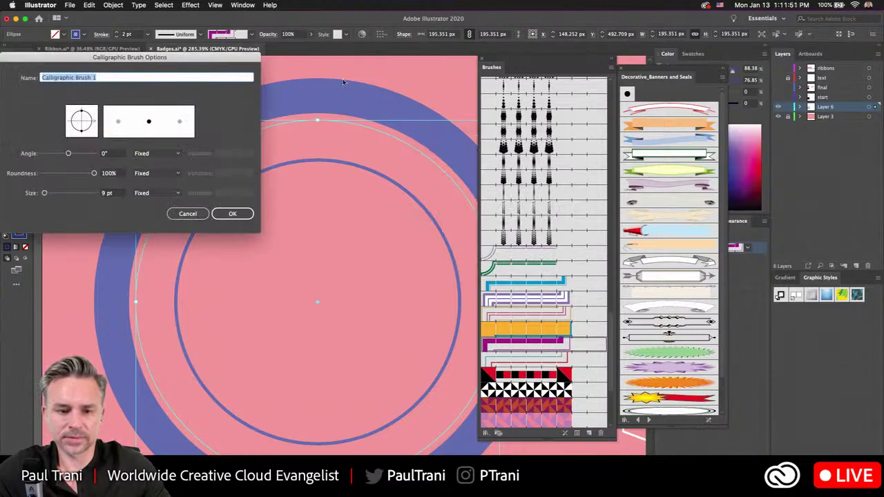
left_click_drag(82, 71, 416, 124)
left_click(523, 264)
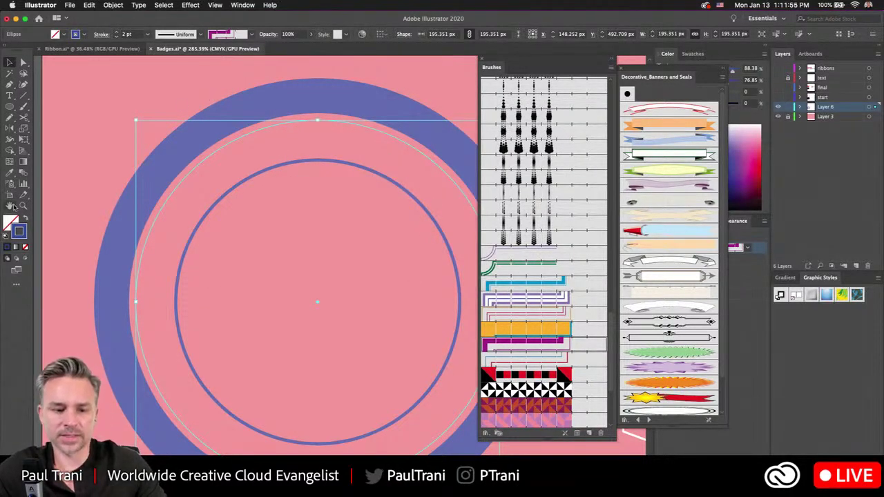
Examine the options for a new bristle brush and leave without creating it
scroll(310, 244, "down", 2)
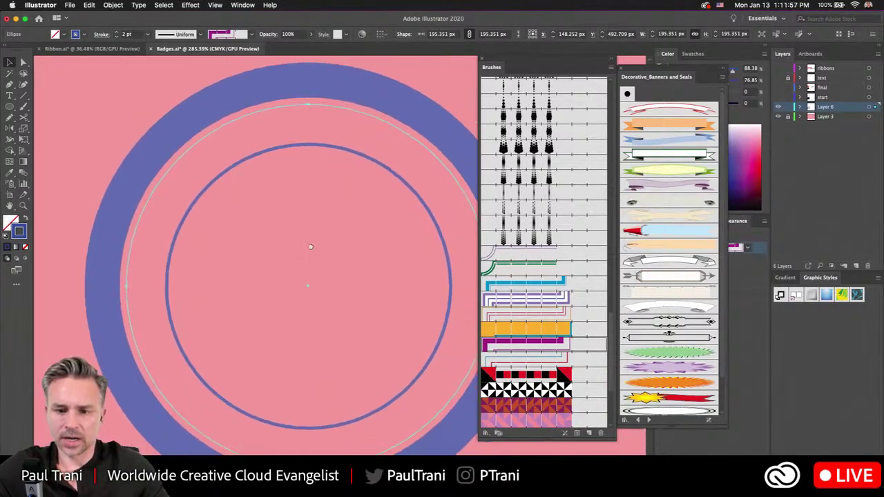
left_click(251, 35)
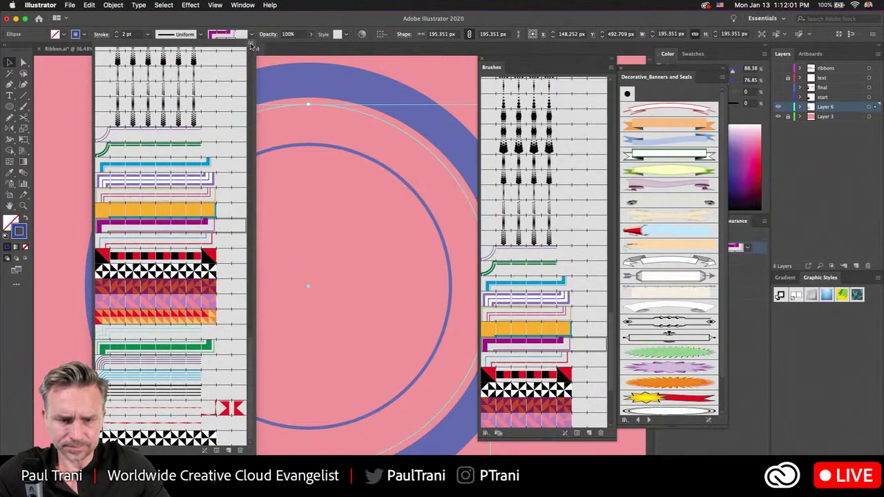
left_click(251, 48)
left_click(271, 51)
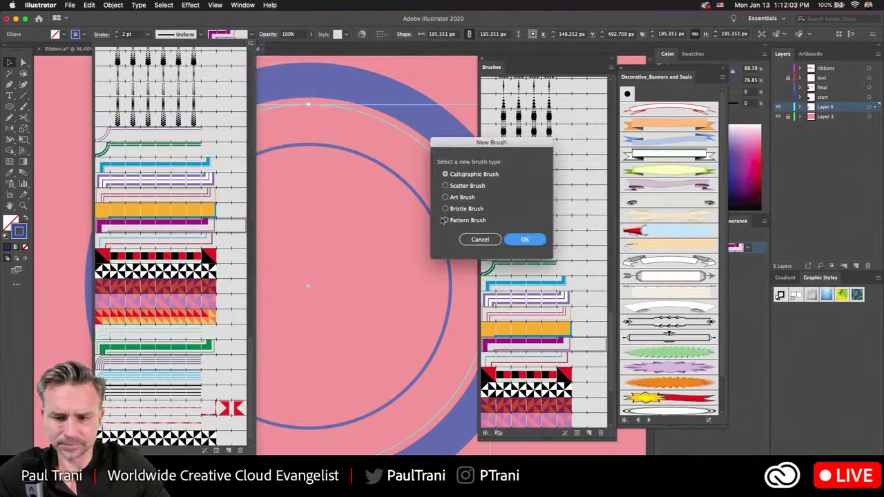
left_click(445, 185)
left_click(446, 208)
left_click(520, 239)
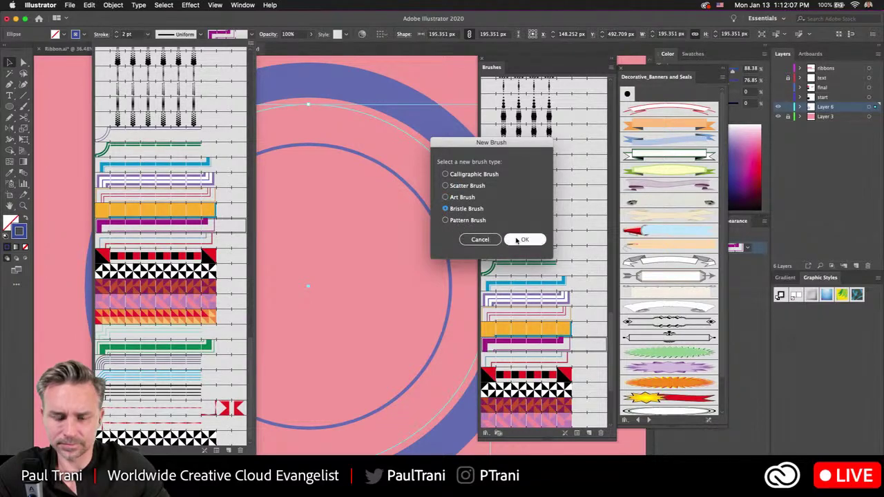
left_click(463, 344)
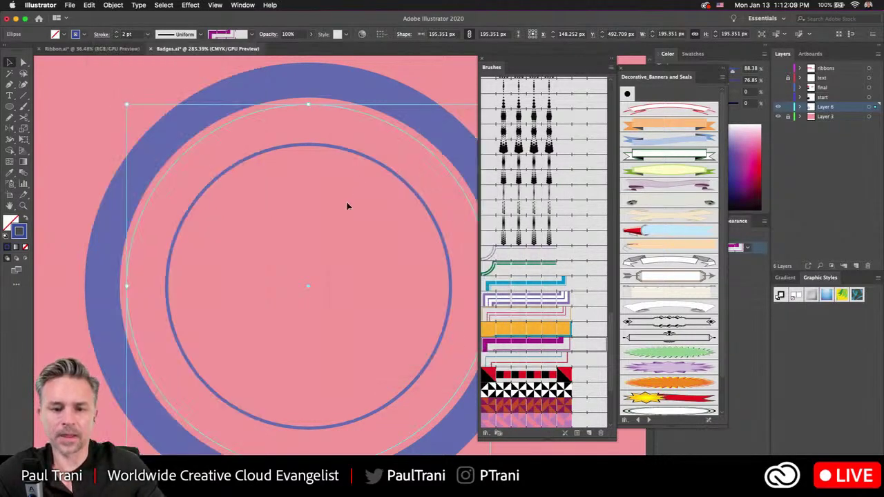
Close the Decorative_Banners and Seals brush library, save the offset-and-zigzag badge circle's appearance as a new graphic style, and deselect it
scroll(322, 228, "down", 2)
scroll(357, 142, "right", 6)
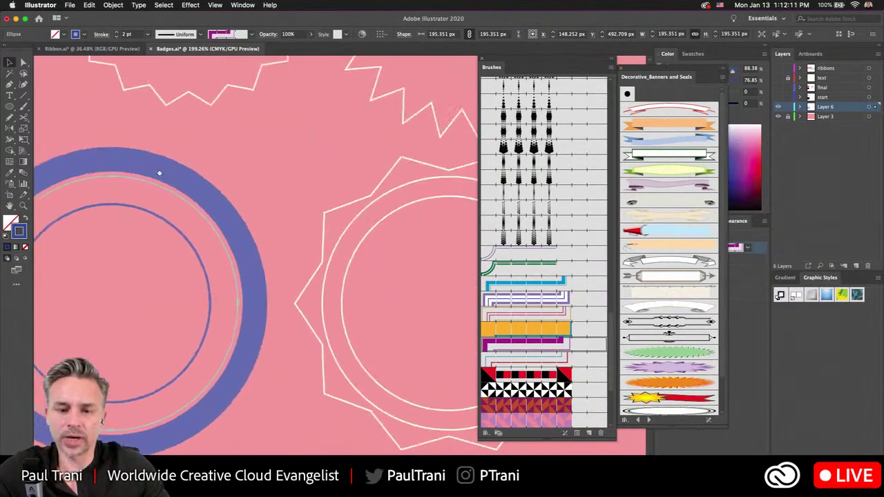
left_click(338, 276)
scroll(148, 174, "down", 2)
scroll(148, 173, "right", 2)
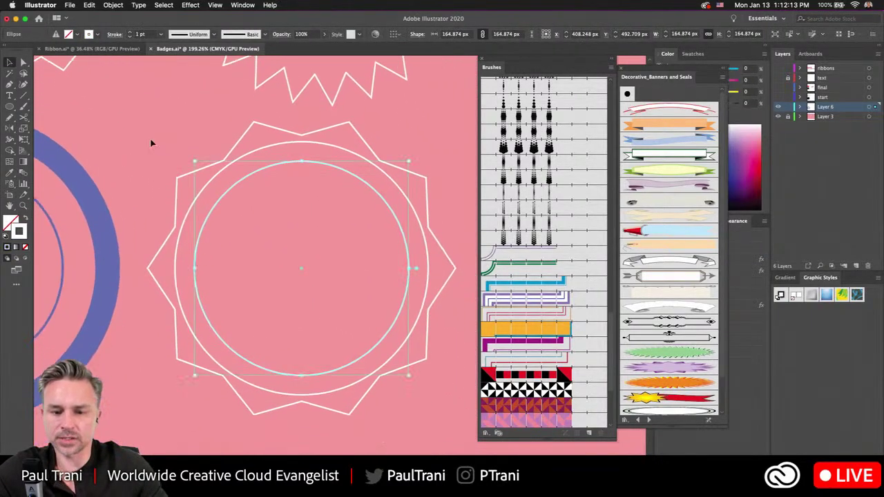
left_click(620, 73)
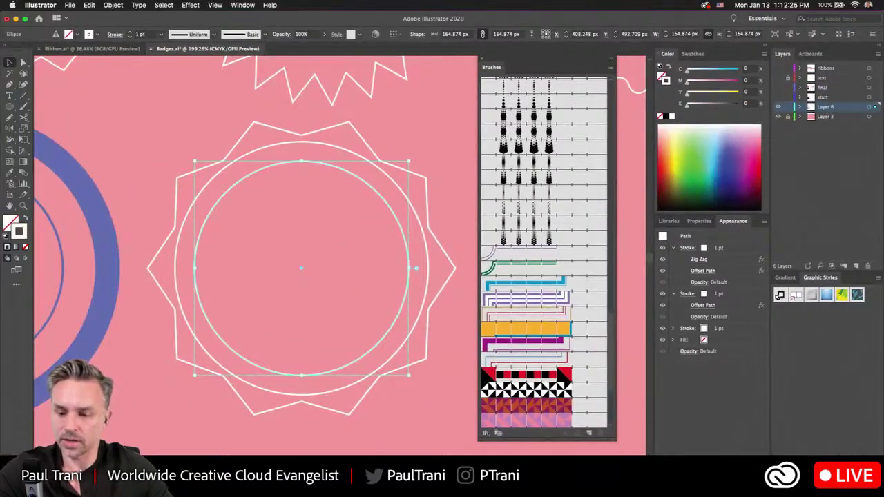
left_click(856, 489)
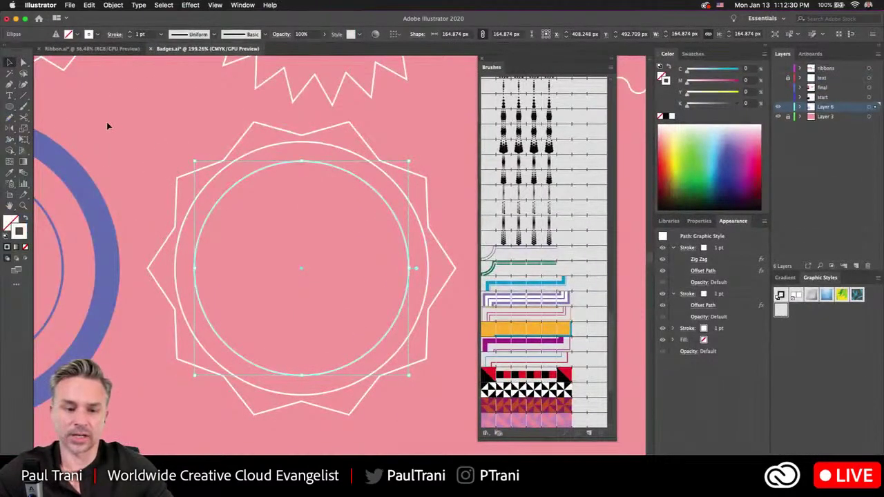
left_click(106, 123)
scroll(106, 122, "down", 2)
scroll(106, 122, "down", 3)
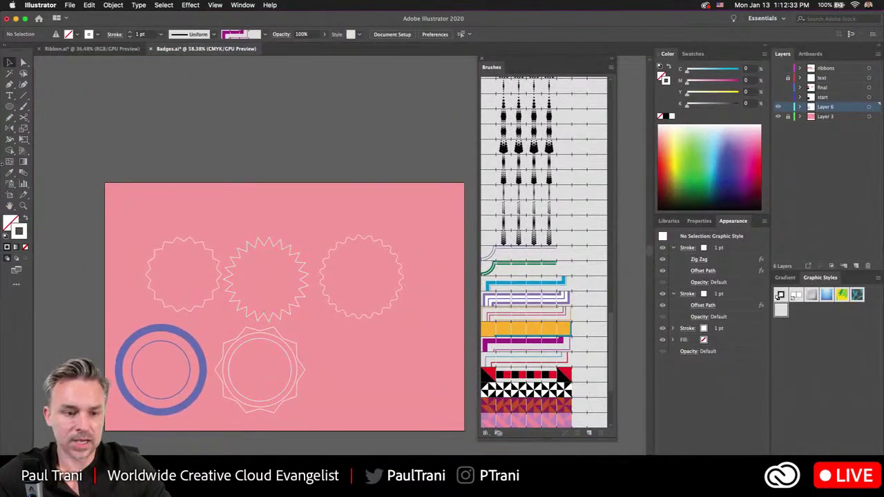
Try the saved badge appearance on a new rounded square about 139 px wide beside the badges, and delete it
left_click(9, 107)
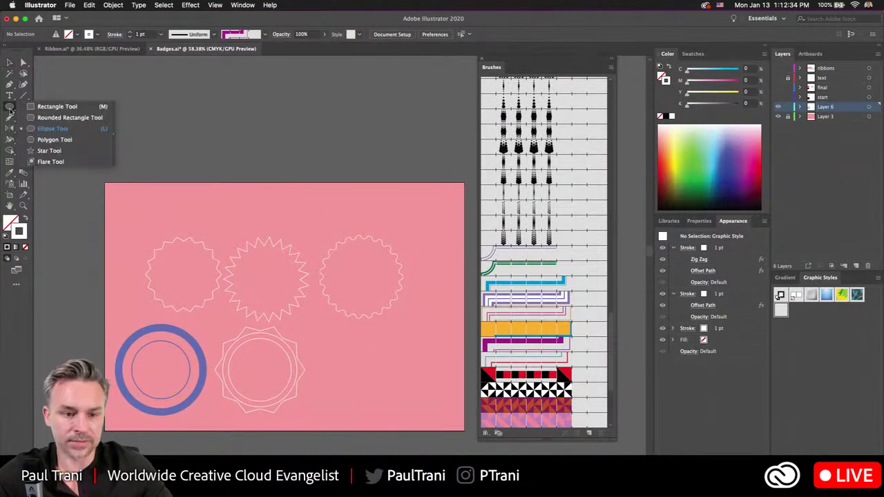
left_click(68, 119)
left_click_drag(360, 354, 416, 406)
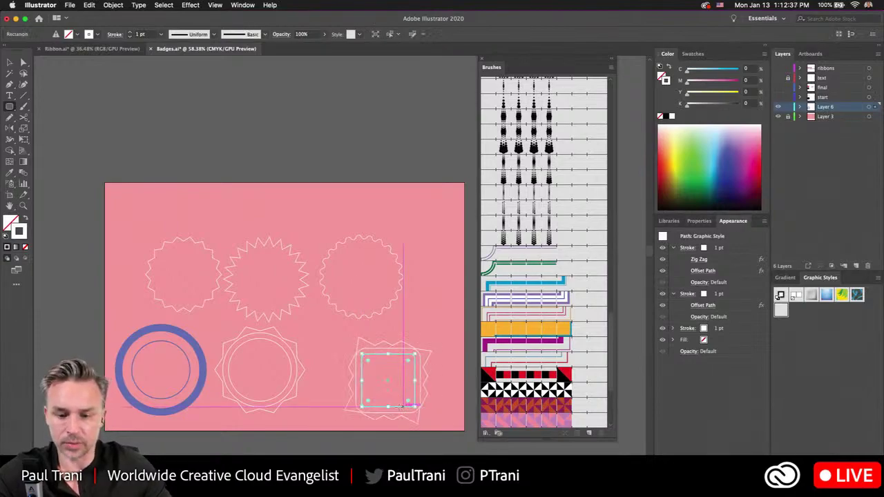
scroll(349, 397, "up", 5)
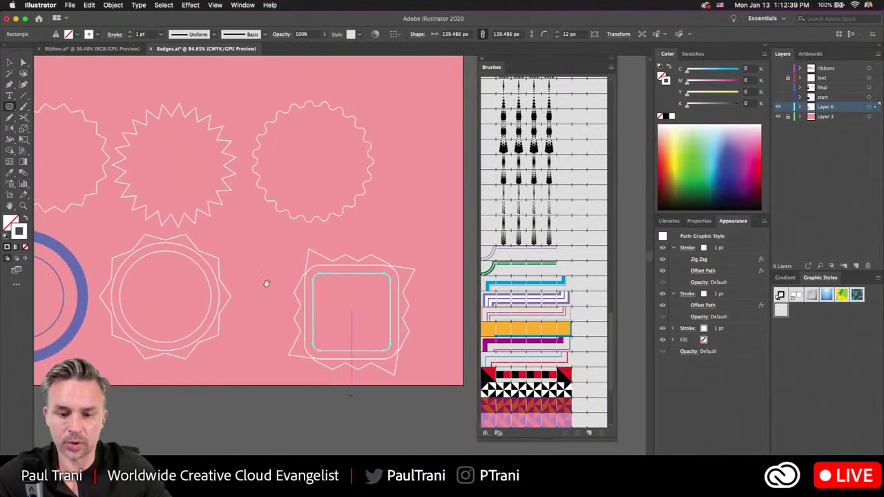
scroll(135, 252, "right", 2)
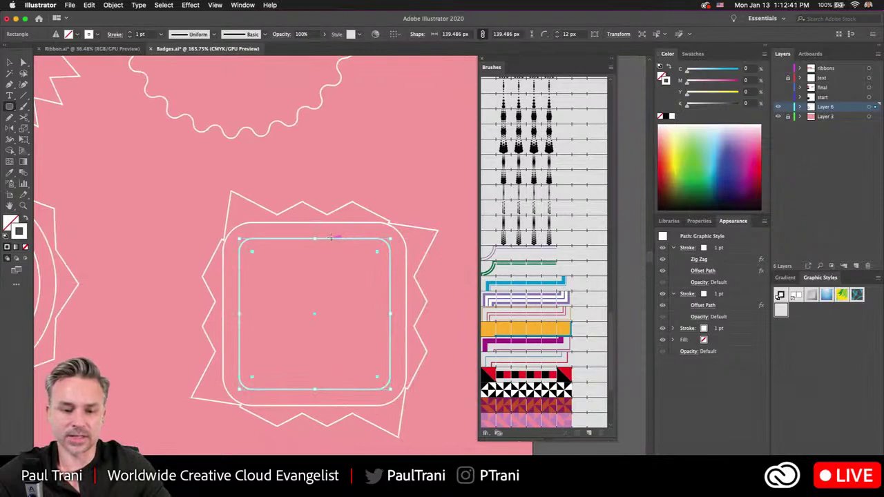
key("Delete")
Draw a circle about 47 px wide, compare graphic styles on it, leave the saved offset-and-zigzag style applied, and deselect it
left_click_drag(10, 106, 42, 133)
left_click_drag(265, 259, 284, 283)
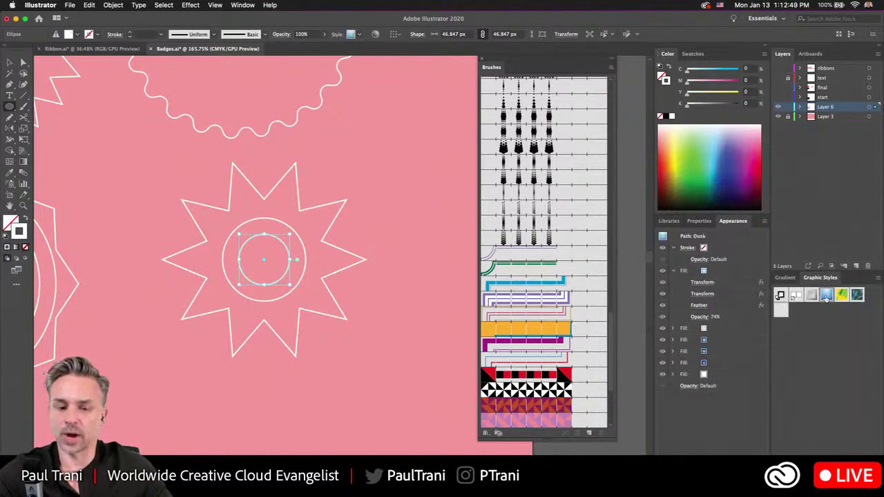
left_click(826, 295)
left_click(781, 313)
left_click(812, 297)
left_click(826, 297)
left_click(781, 313)
left_click(10, 62)
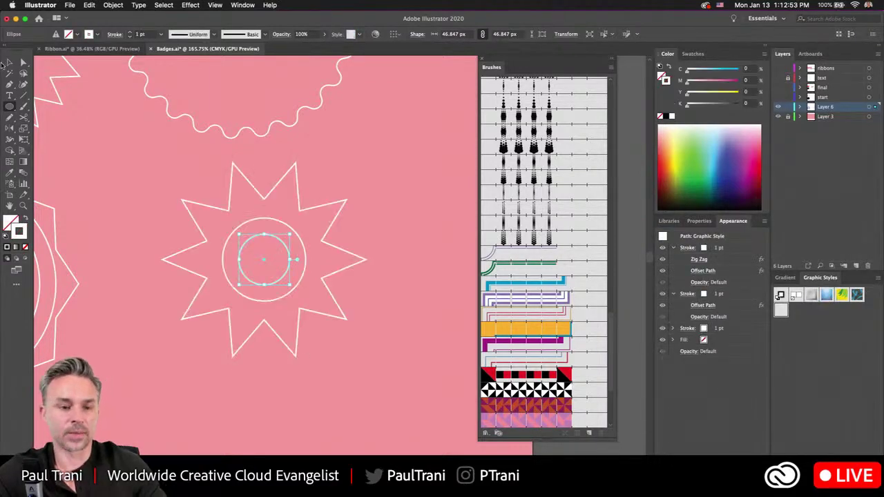
left_click(106, 170)
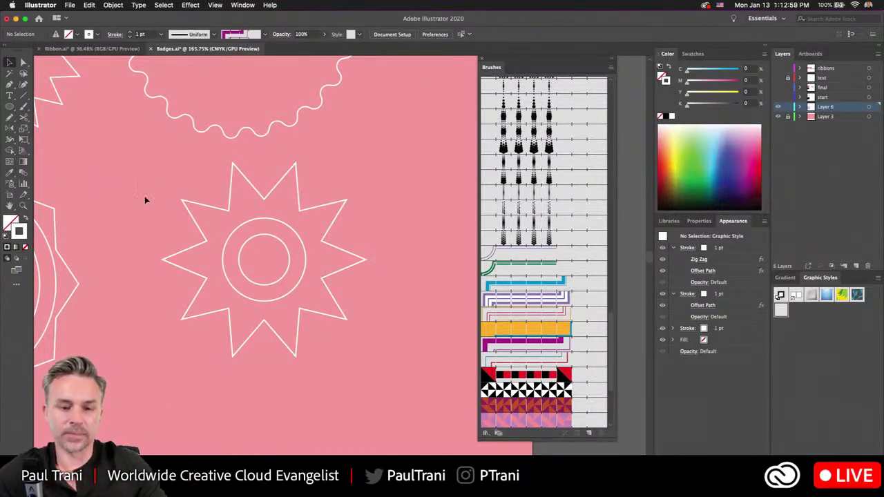
scroll(146, 200, "down", 5)
left_click_drag(409, 314, 467, 313)
left_click_drag(257, 156, 277, 136)
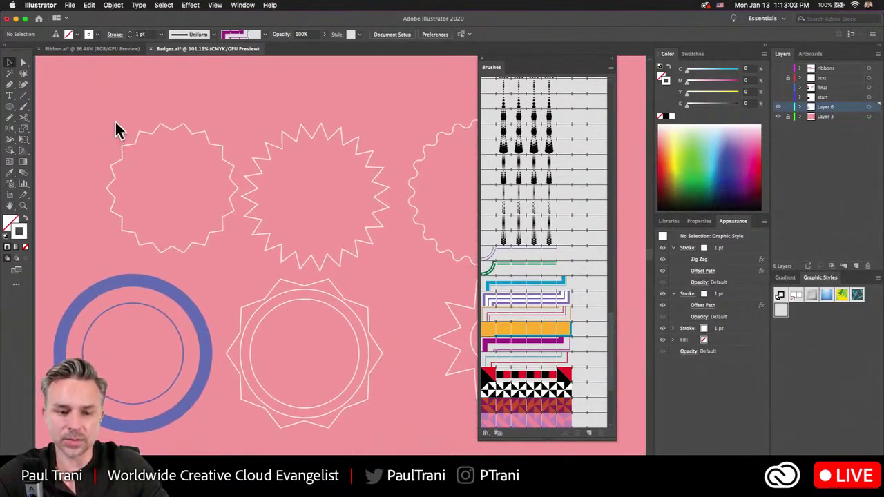
left_click_drag(112, 124, 136, 189)
left_click(107, 351)
scroll(107, 351, "up", 5)
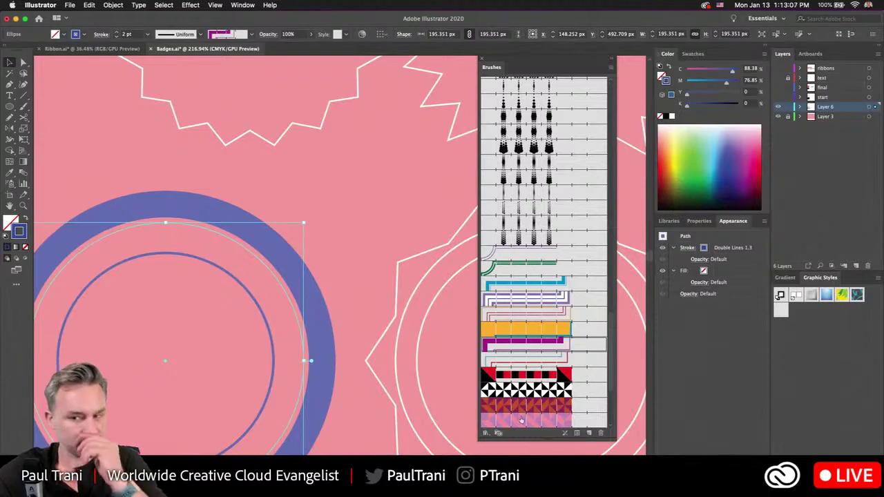
left_click(456, 206)
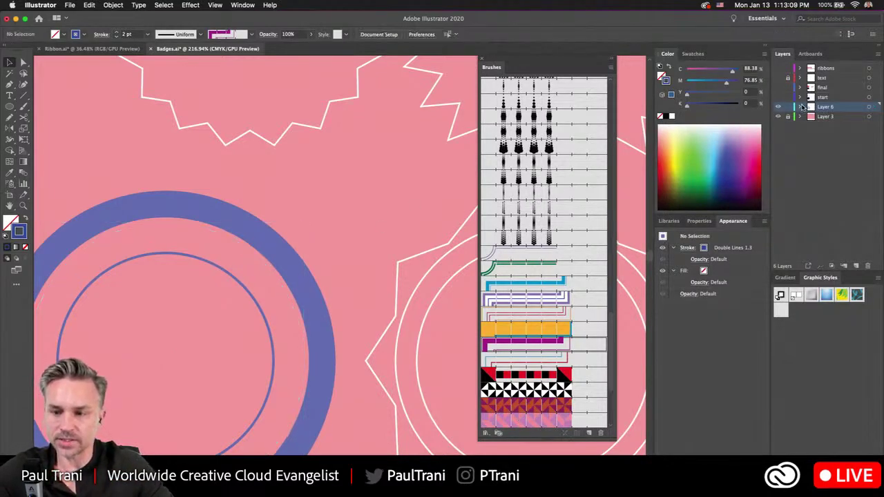
Hide Layer 6 and show the text layer, leaving the start layer hidden after a brief look at it
left_click(778, 106)
left_click(778, 97)
left_click(783, 98)
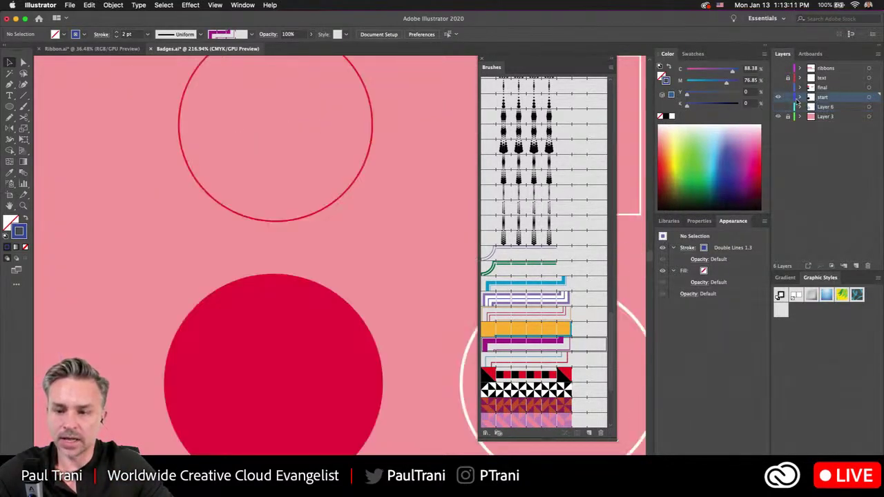
left_click(778, 77)
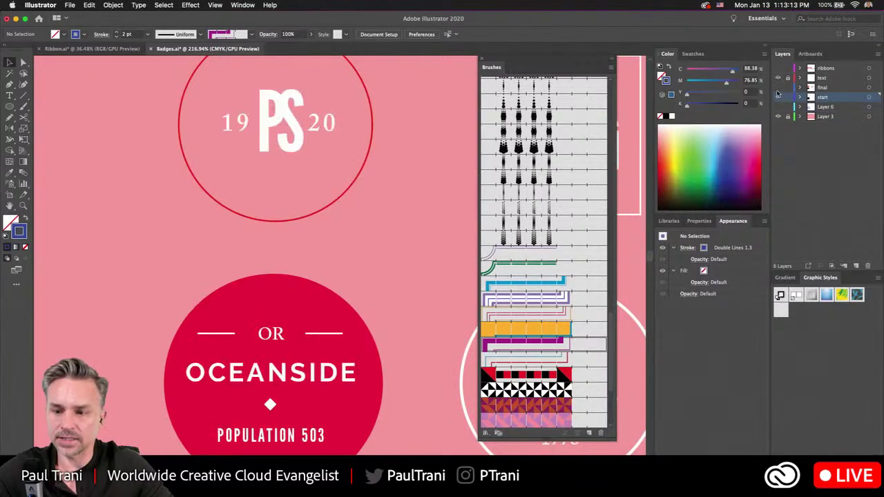
left_click(778, 97)
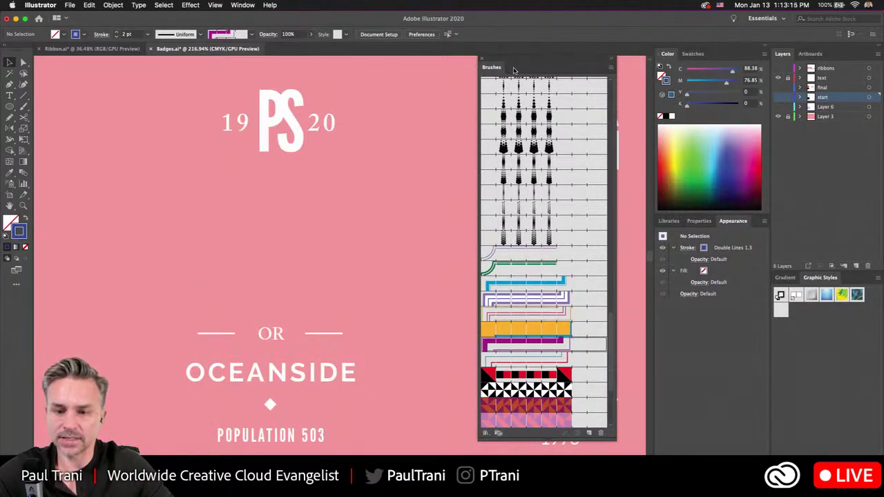
Dock the floating Brushes panel with the Appearance panel, show the start layer, and make it the active layer
left_click_drag(513, 69, 733, 221)
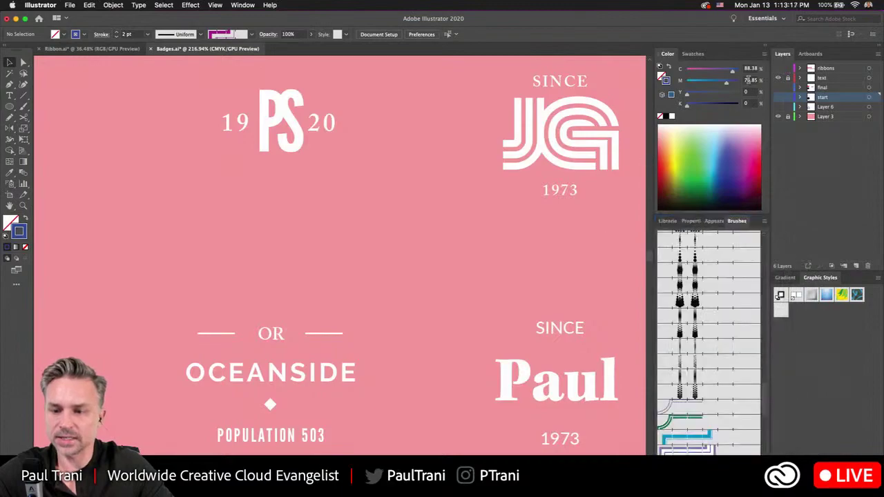
left_click(844, 79)
left_click_drag(589, 240, 241, 222)
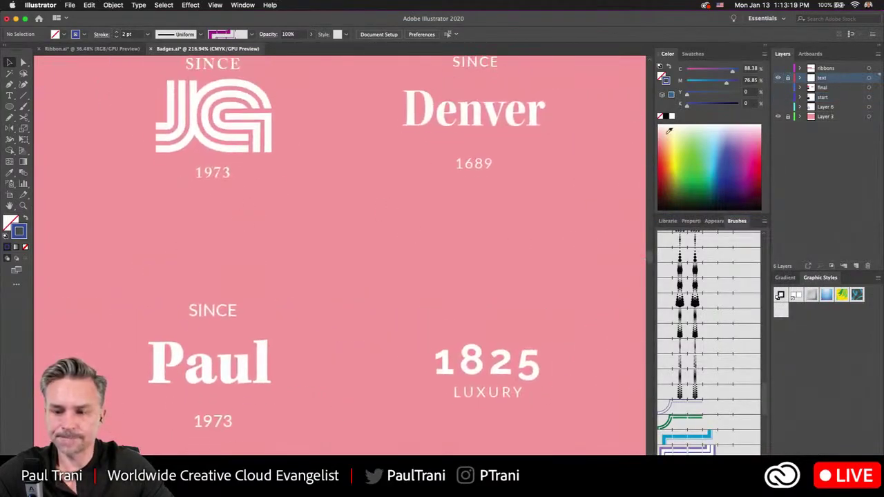
left_click(778, 98)
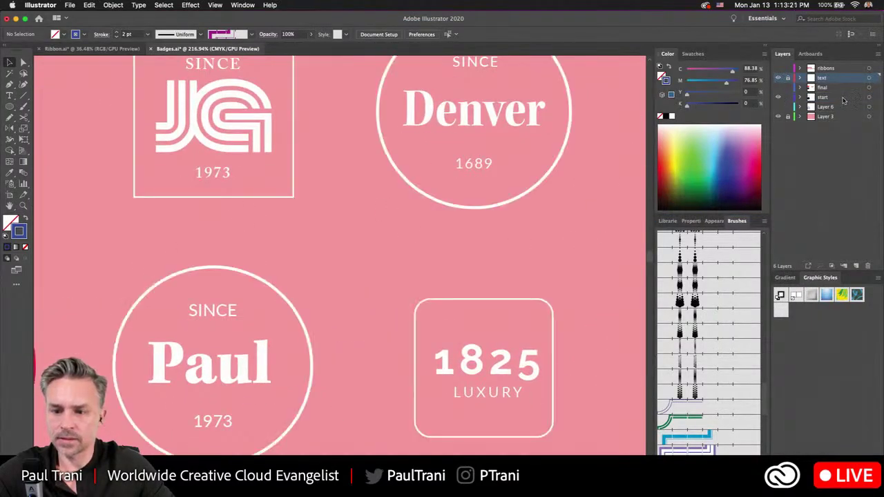
left_click(825, 96)
Apply the saved offset-and-zigzag graphic style to the white circle around the lower badge reading SINCE and 1973, and deselect it
scroll(339, 233, "down", 3)
left_click(232, 265)
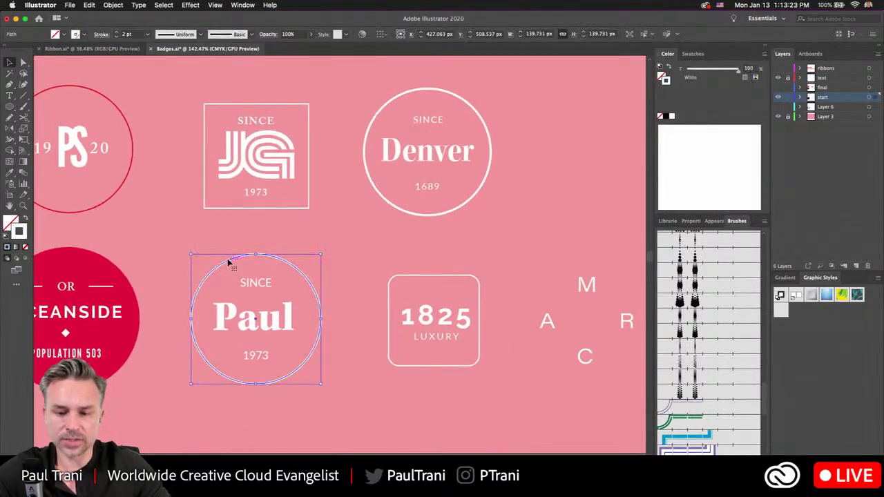
left_click(781, 311)
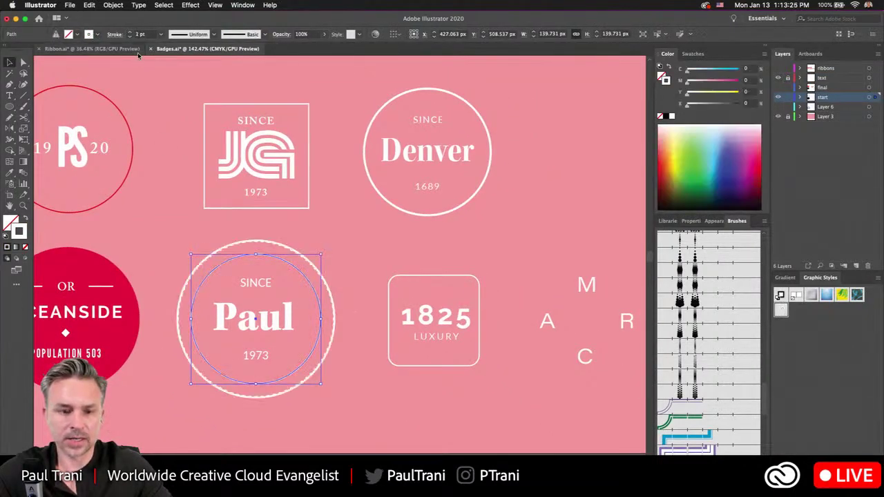
left_click(408, 266)
Draw a diagonal line about 92 px wide and high through the middle of the letters M, A, R and C
scroll(373, 263, "right", 3)
scroll(336, 256, "right", 2)
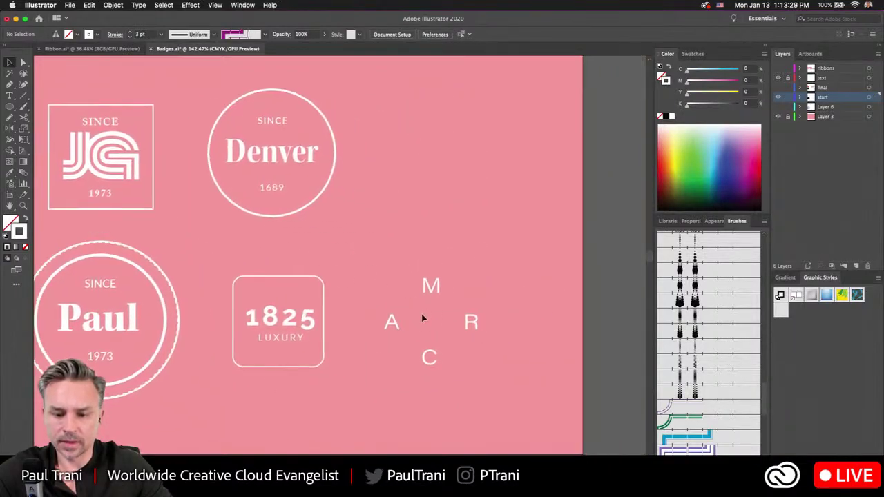
left_click(23, 95)
left_click_drag(392, 281, 477, 367)
key("v")
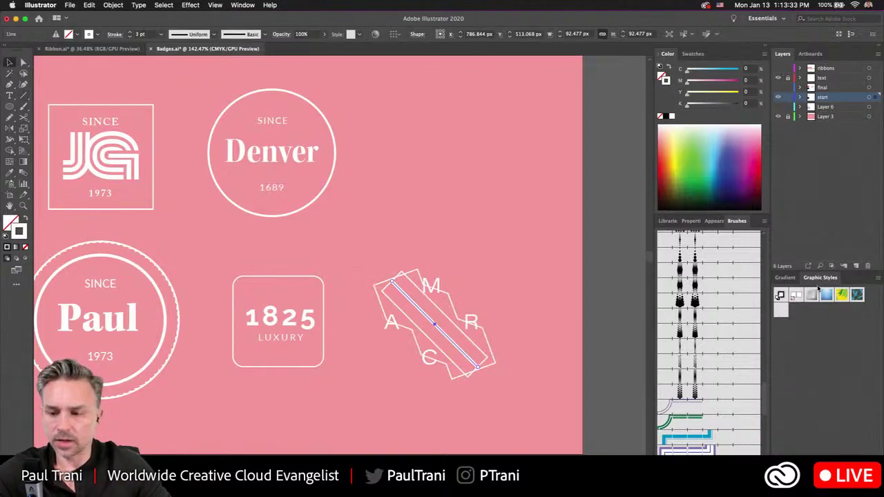
Apply the default graphic style to the diagonal line and reduce it to basic appearance
left_click(780, 295)
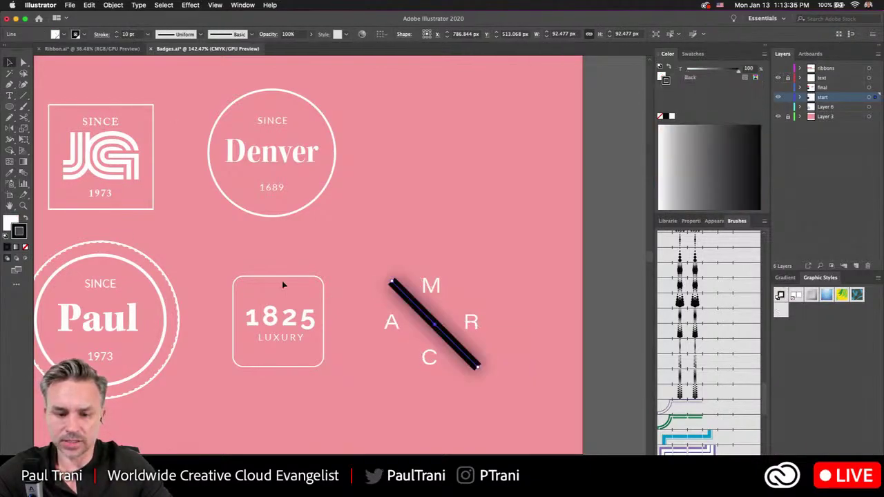
left_click(712, 222)
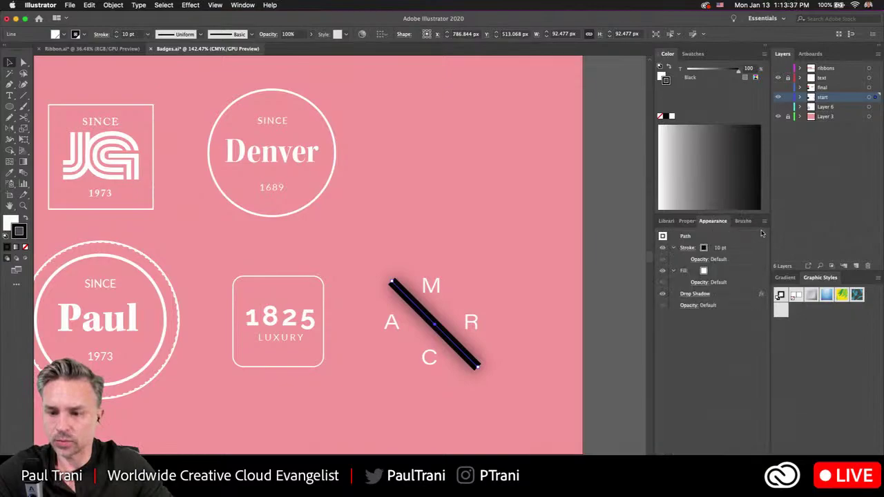
left_click(763, 221)
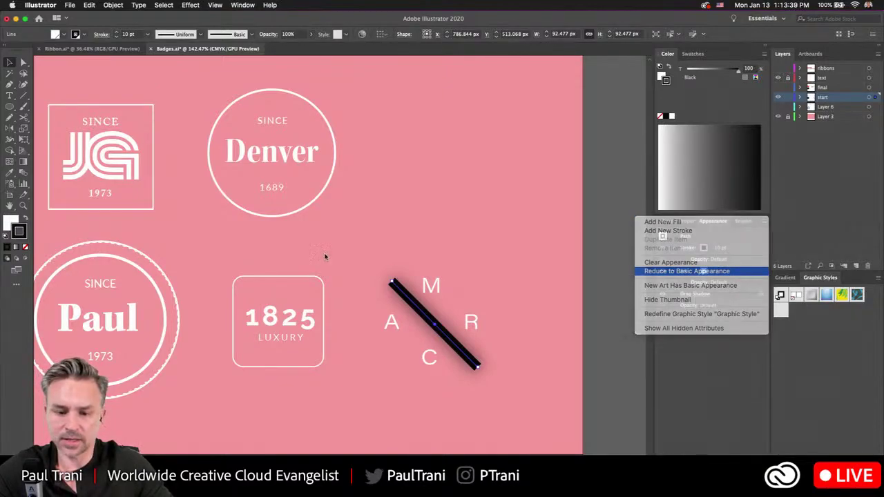
left_click(691, 271)
Give the diagonal line a white stroke of 4 pt
left_click(82, 34)
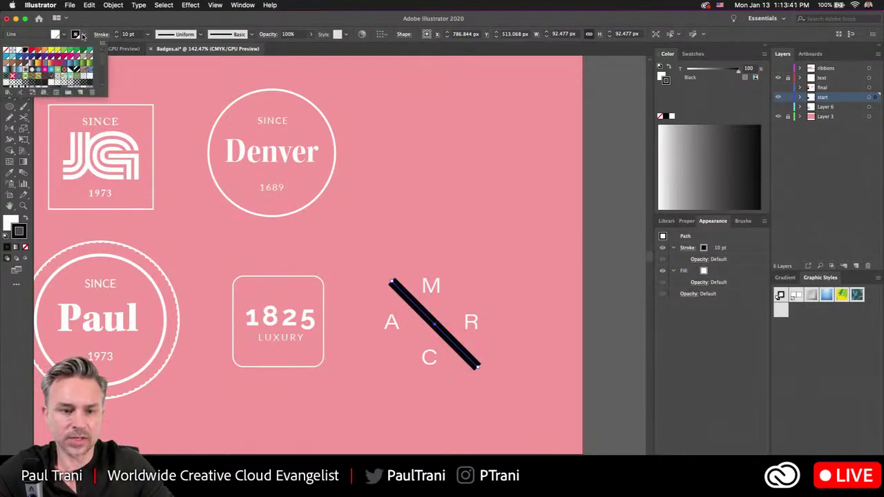
left_click(19, 53)
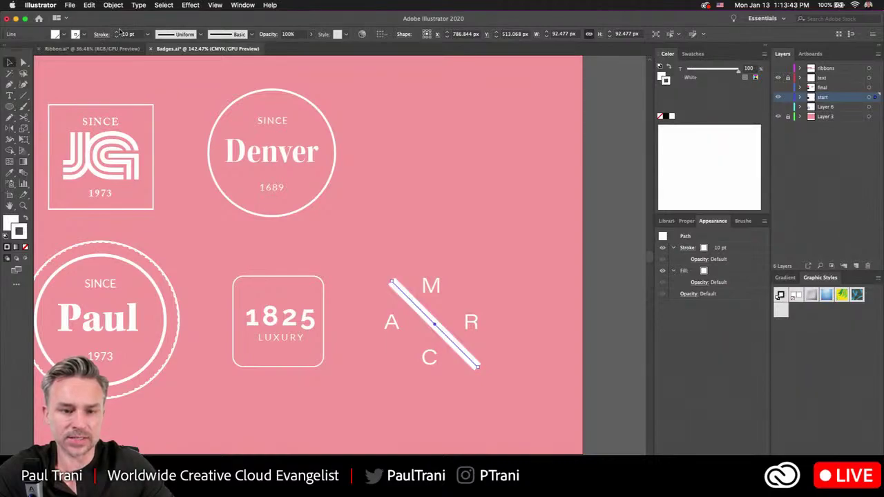
left_click(116, 36)
left_click(116, 36)
left_click(116, 36)
left_click(117, 36)
left_click(117, 36)
left_click(117, 36)
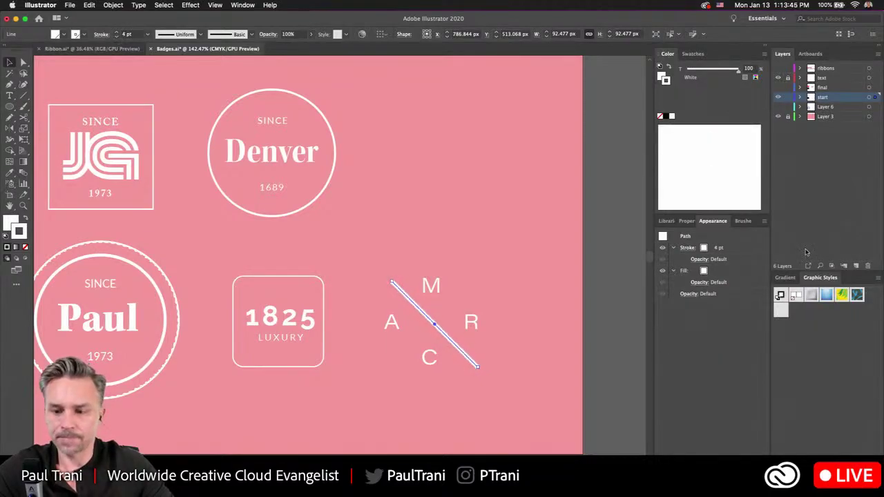
Apply the feathered arrow art brush to the diagonal line and set its stroke to 0.5 pt
left_click(742, 221)
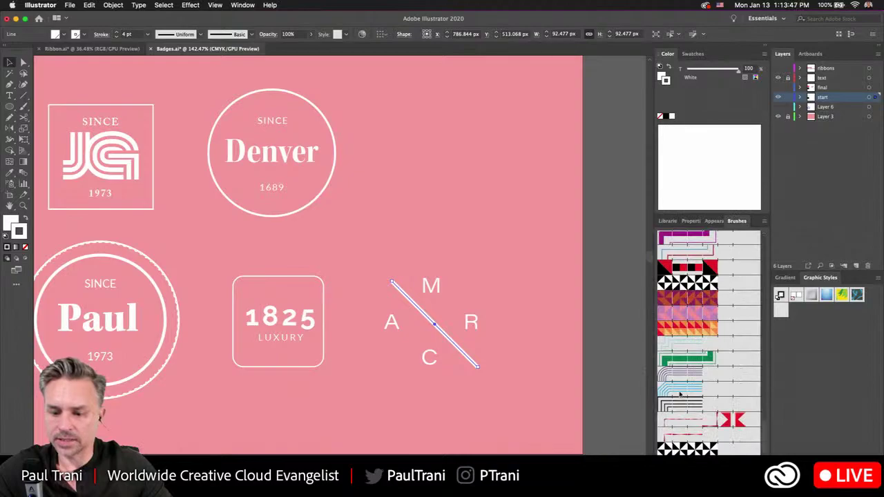
scroll(689, 433, "up", 15)
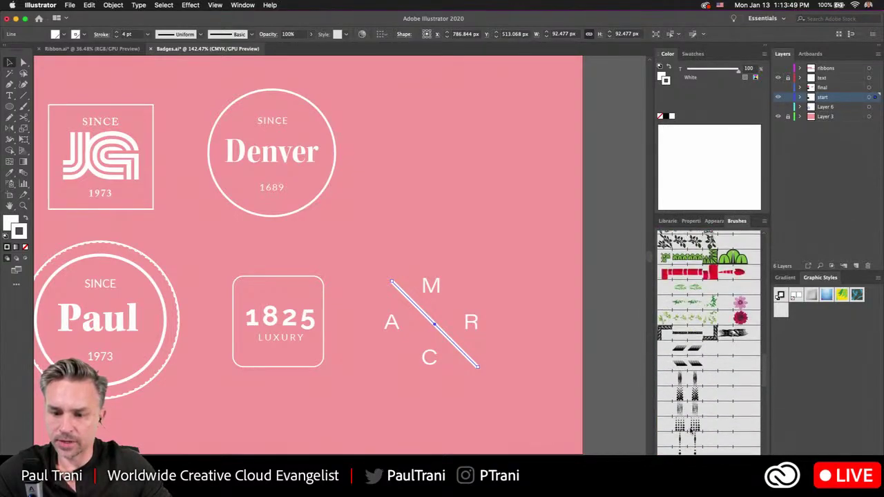
scroll(690, 429, "down", 10)
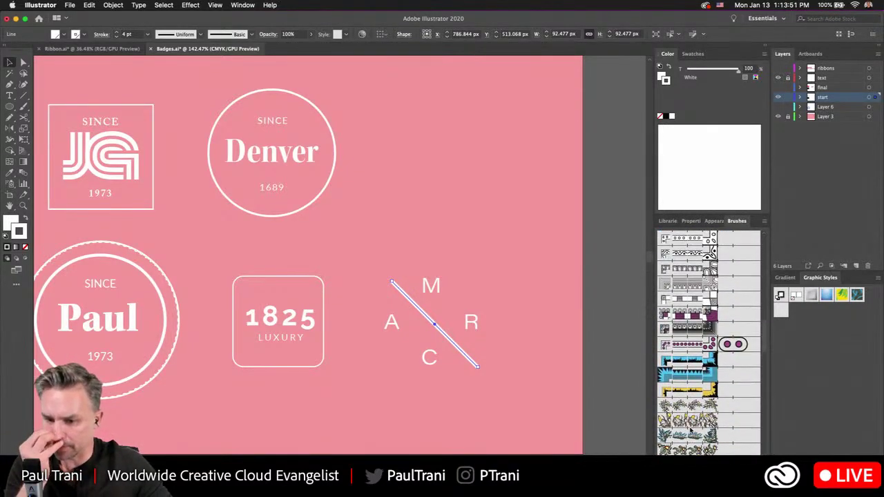
left_click(697, 277)
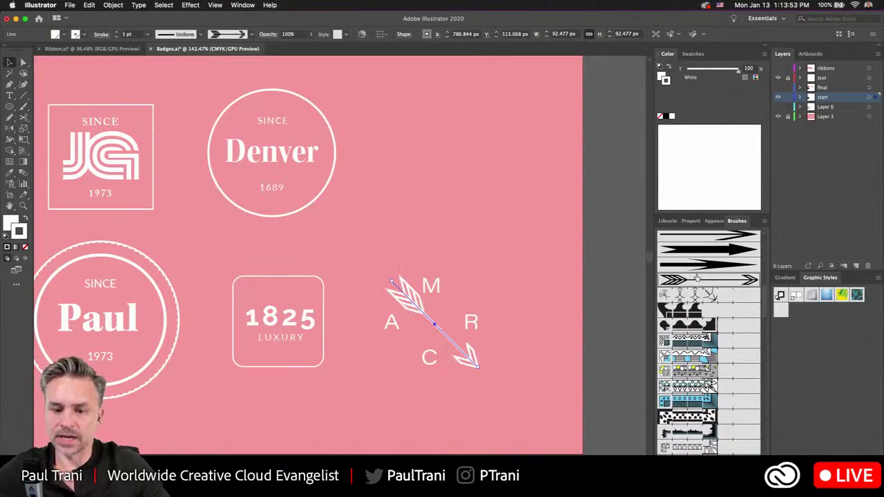
left_click(117, 37)
Duplicate the arrow, flip the copy vertically, and move it across the original to form crossed arrows between the four letters
scroll(421, 323, "up", 5)
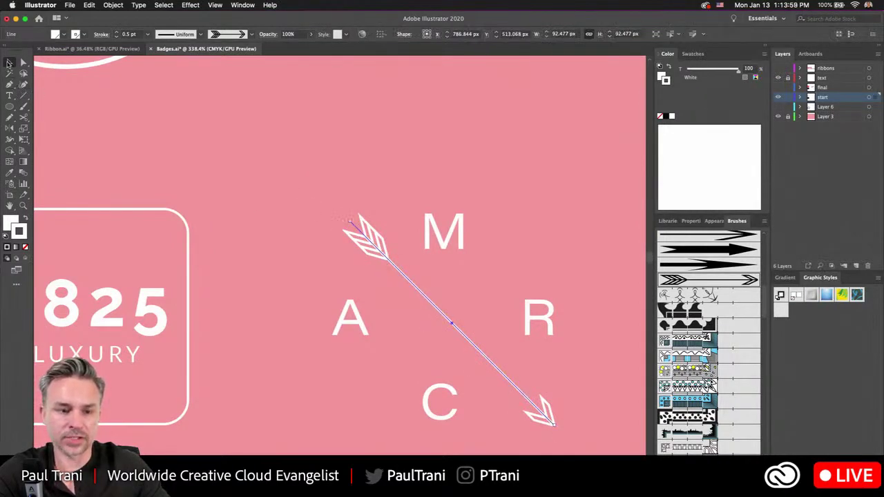
left_click_drag(379, 256, 251, 256)
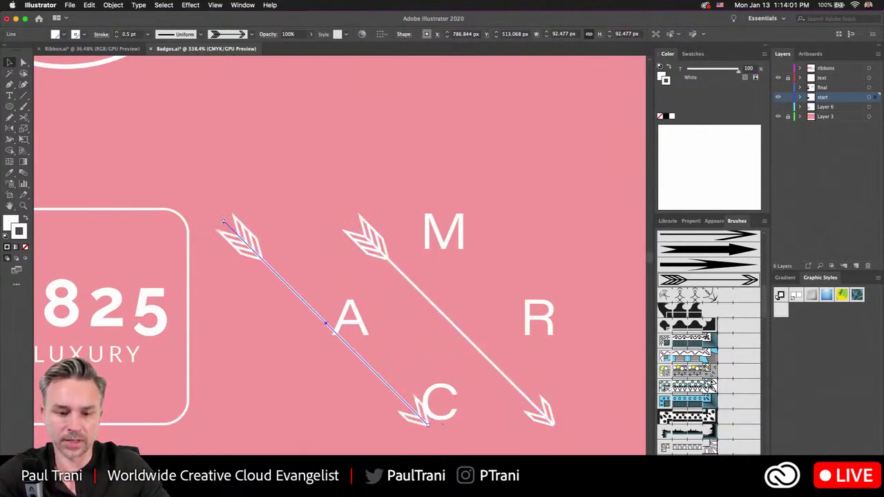
left_click_drag(220, 218, 232, 451)
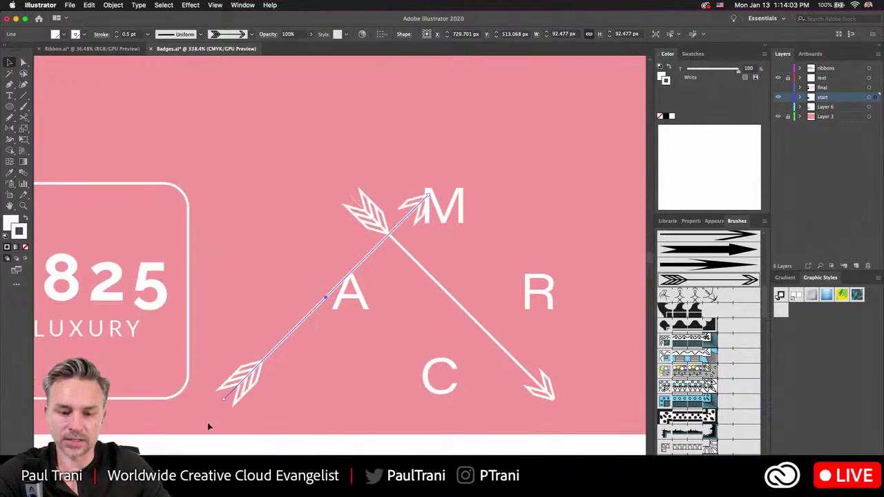
left_click_drag(292, 333, 407, 339)
left_click(262, 221)
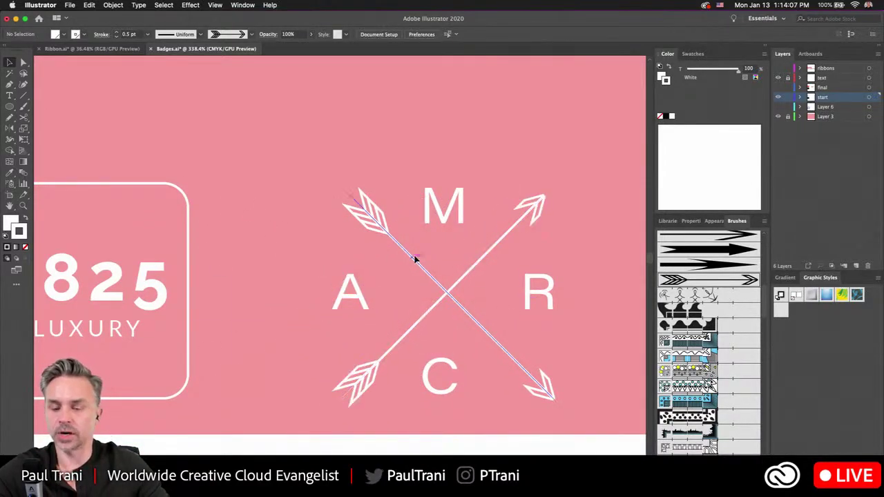
scroll(198, 232, "down", 5)
scroll(186, 168, "up", 5)
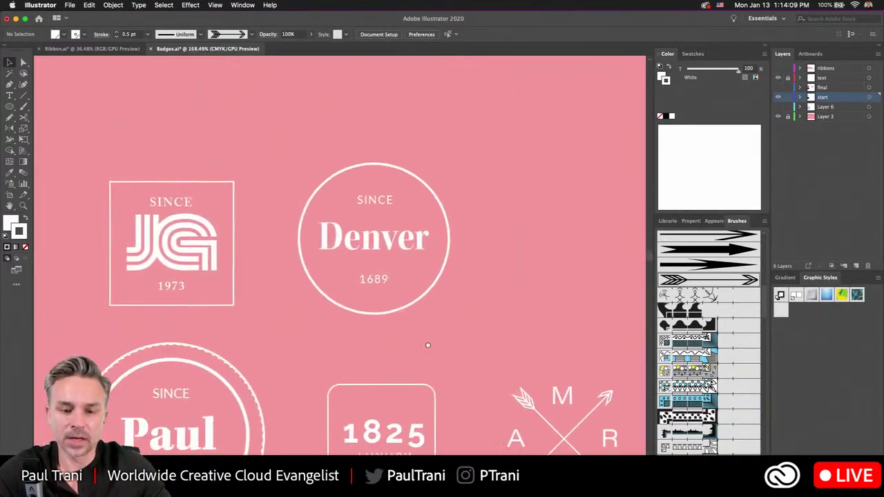
Show the ribbons layer above the badges
left_click_drag(232, 218, 219, 259)
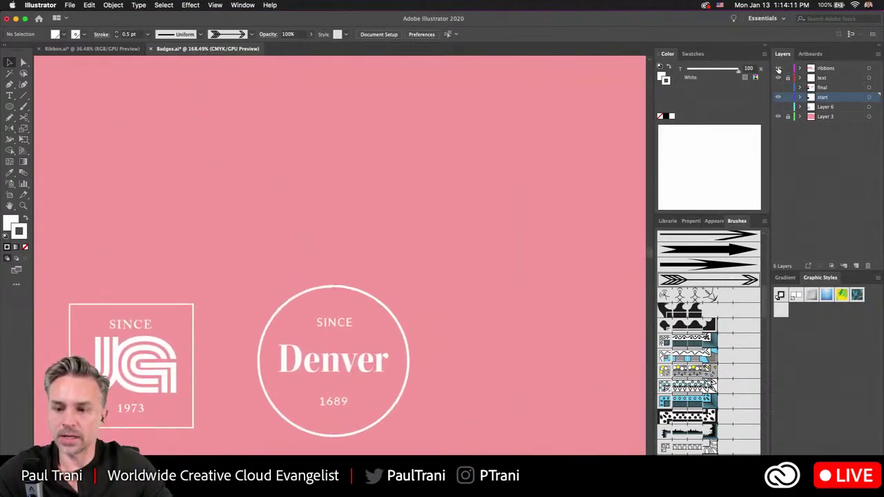
left_click(777, 68)
scroll(489, 196, "left", 8)
scroll(489, 196, "up", 2)
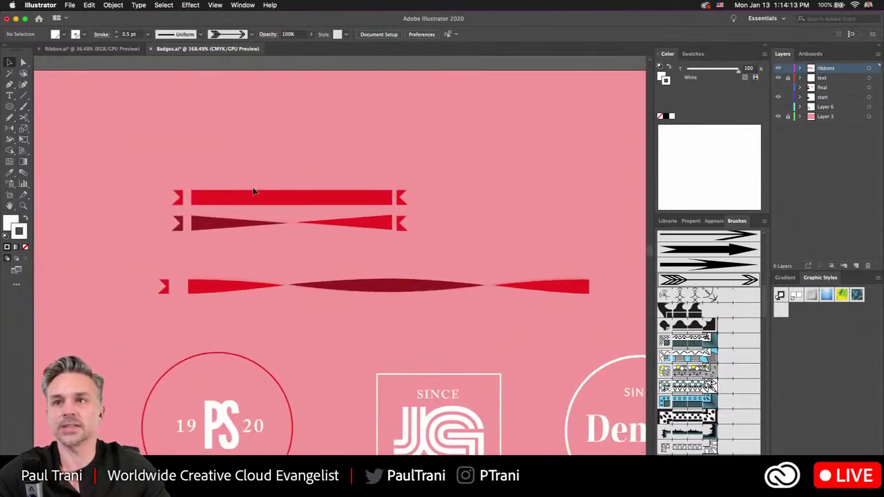
scroll(253, 192, "up", 3)
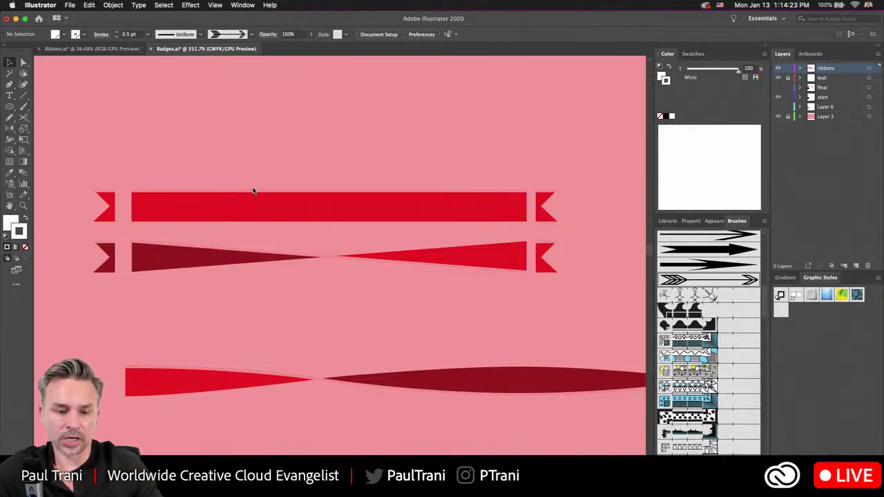
scroll(175, 152, "left", 1)
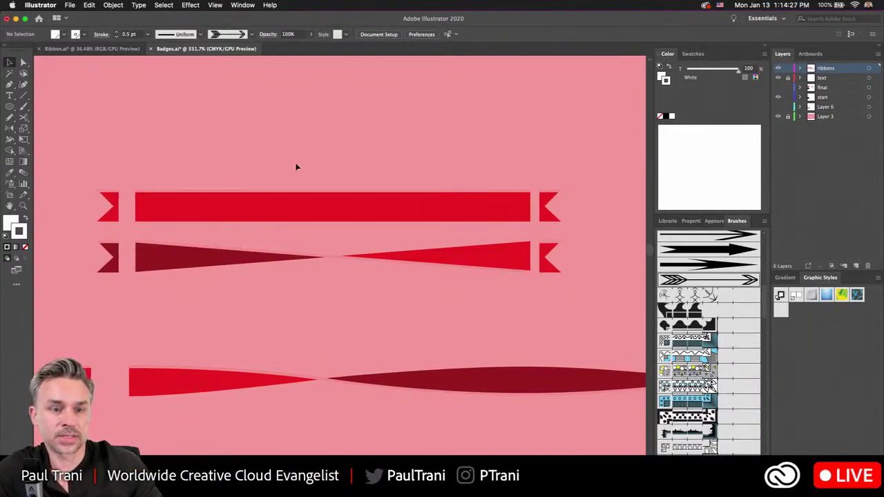
Select the long straight red ribbon bar and change the ribbons layer's color to Medium Blue
left_click(374, 240)
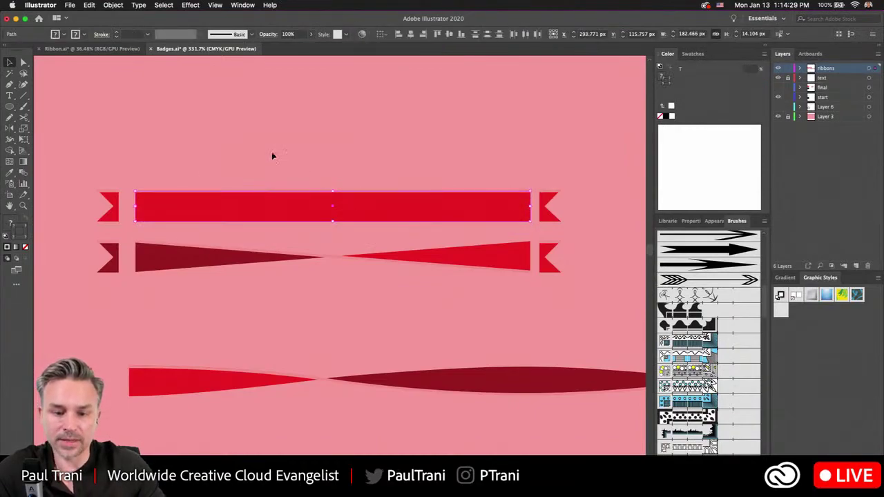
scroll(272, 154, "up", 1)
double_click(844, 69)
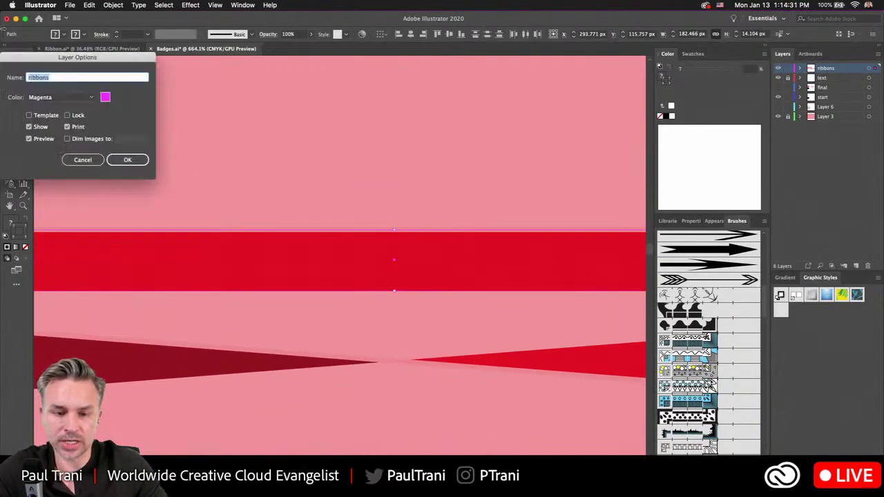
left_click(59, 97)
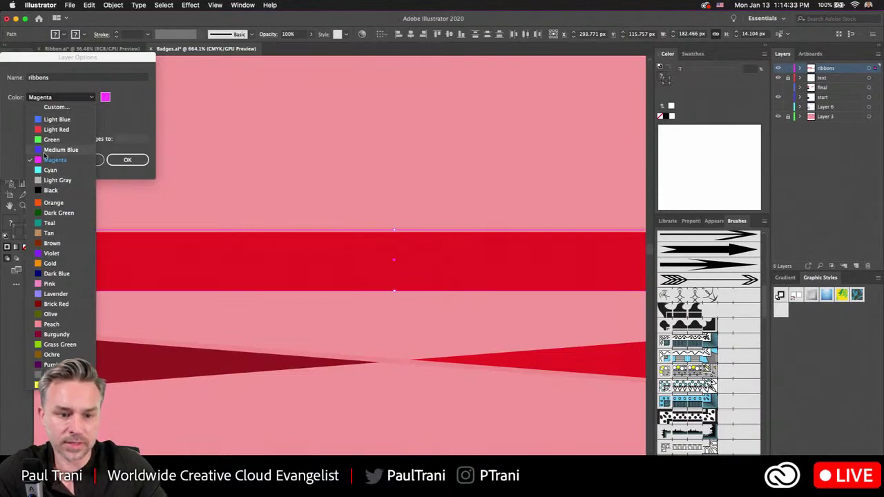
left_click(49, 150)
left_click(127, 159)
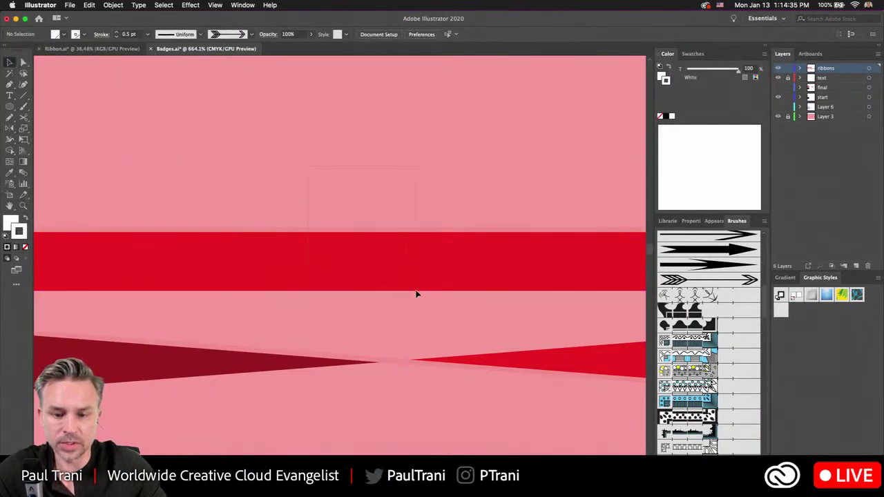
Hide the pink background layer, Layer 3, so the ribbon pieces stand on white
left_click(778, 117)
scroll(316, 221, "down", 2)
scroll(230, 173, "down", 2)
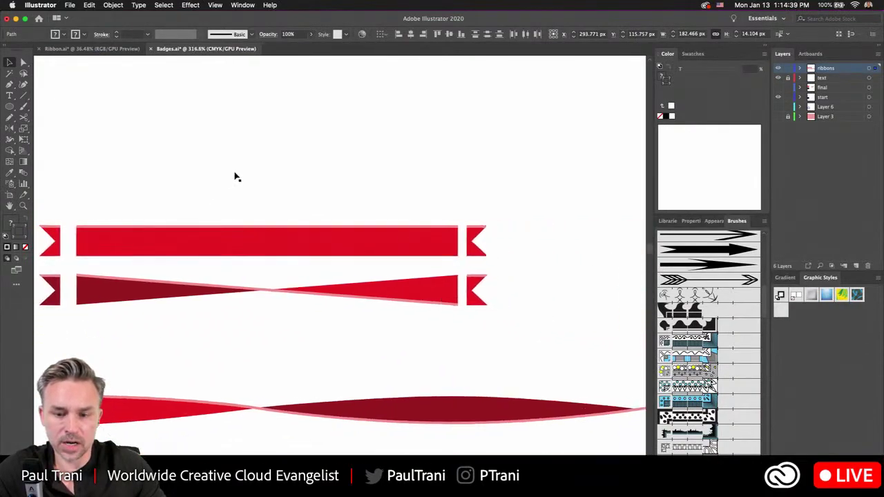
scroll(227, 177, "up", 1)
scroll(337, 223, "up", 3)
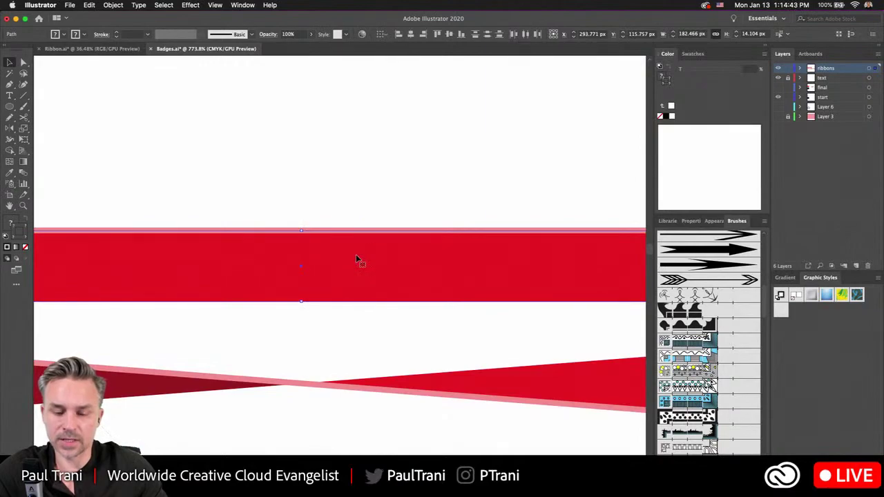
scroll(355, 259, "down", 3)
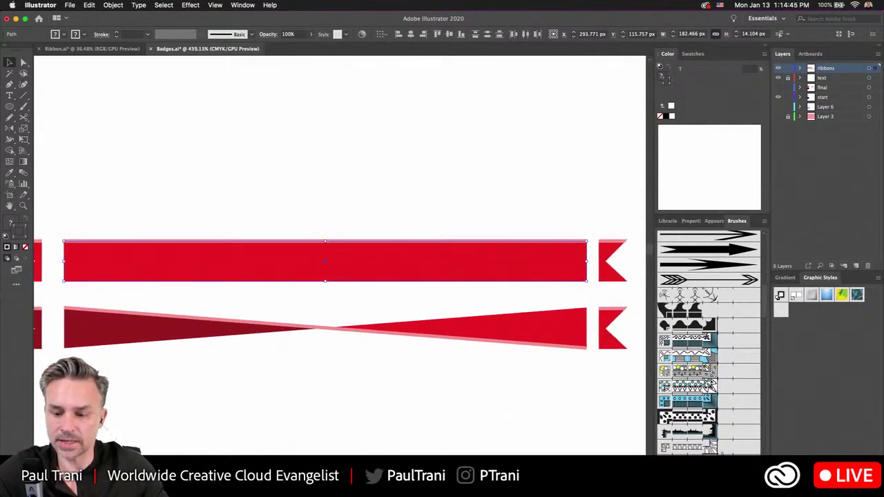
Create a pattern brush from the selected red ribbon bar, keeping fixed 100% scale, stretch to fit and no colorization
left_click(743, 461)
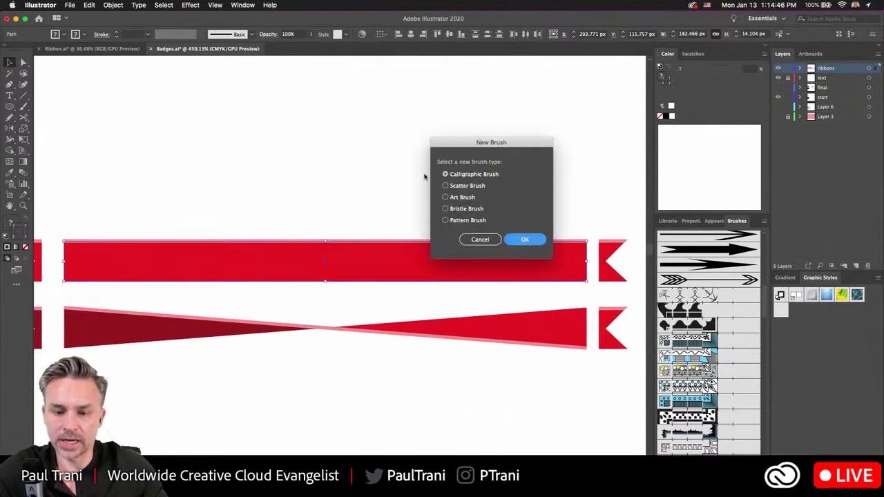
left_click(445, 220)
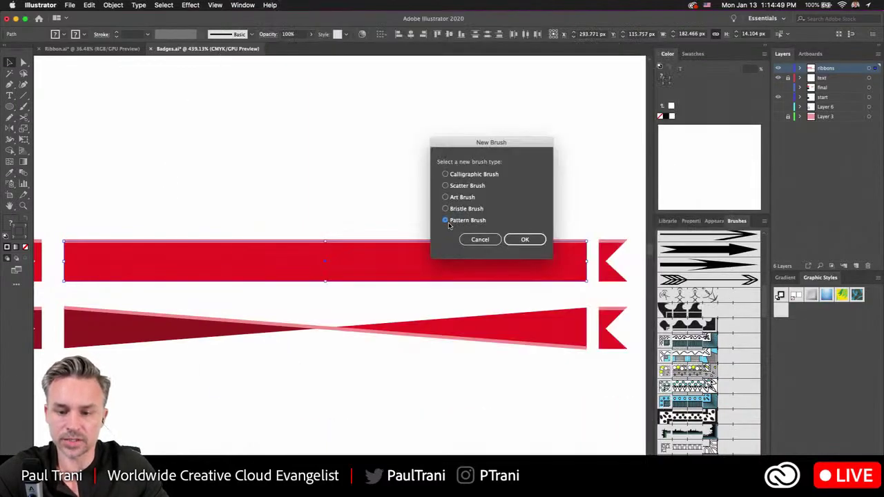
left_click(525, 240)
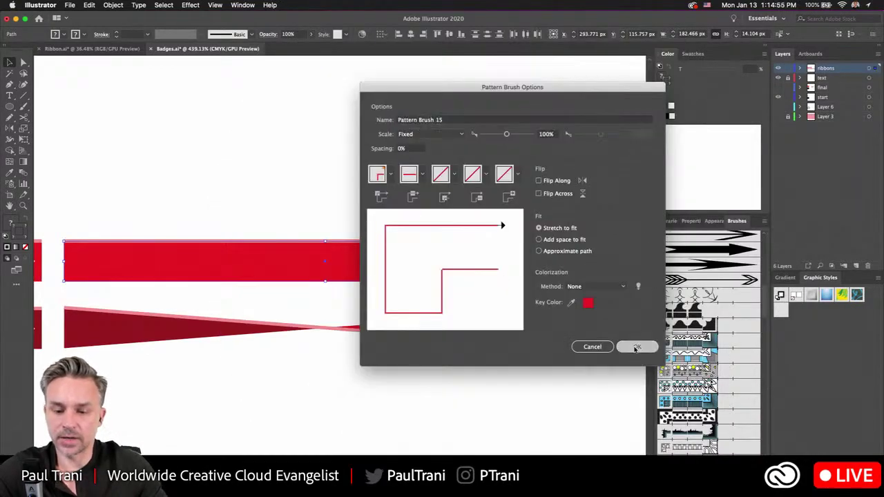
left_click(635, 347)
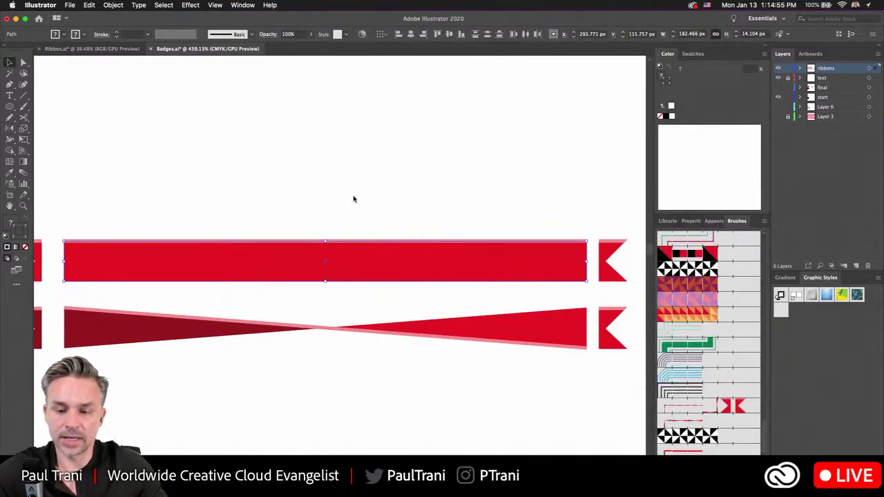
Add the bright red notched end piece on the bar's right side as a pattern swatch named "right"
left_click(621, 278)
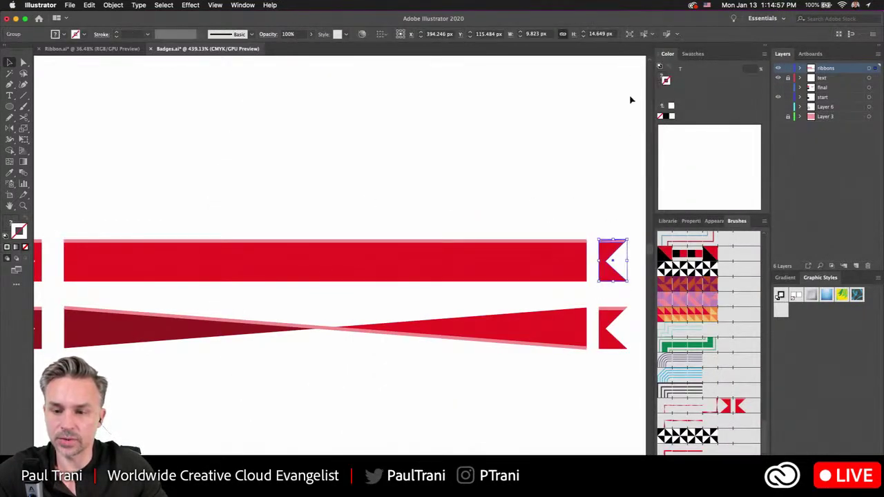
left_click(693, 53)
left_click_drag(606, 252, 675, 135)
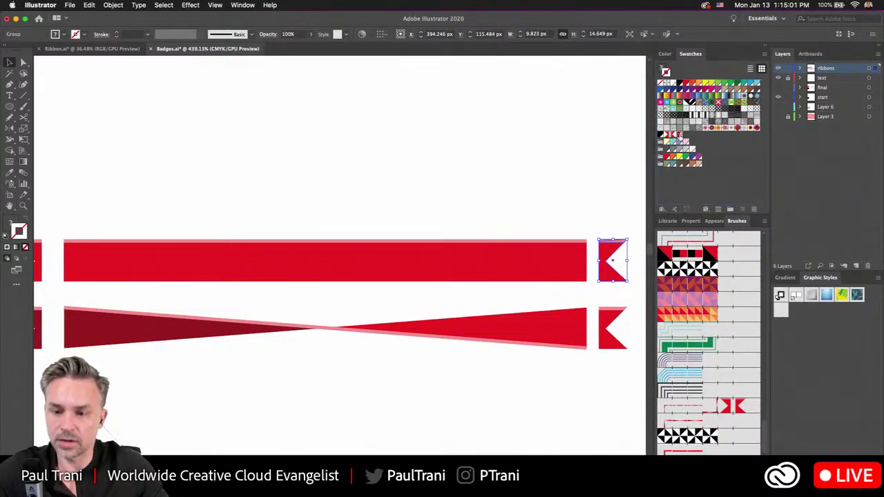
double_click(675, 135)
left_click(136, 218)
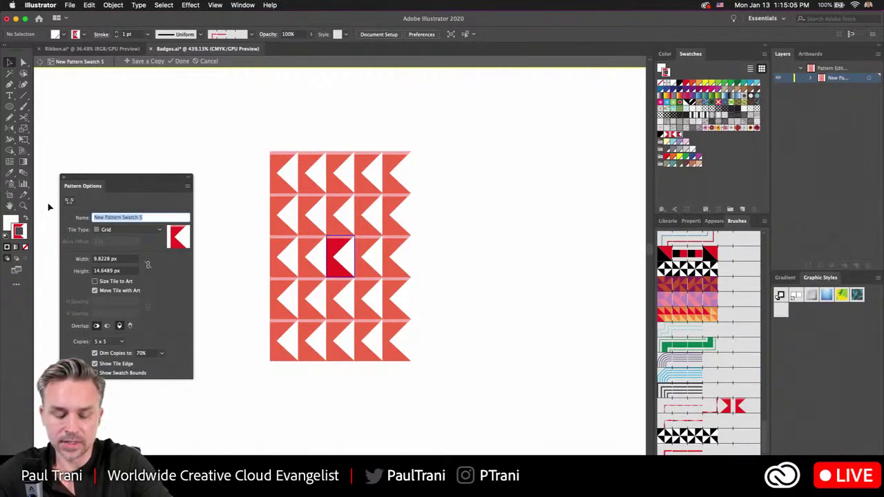
type("right")
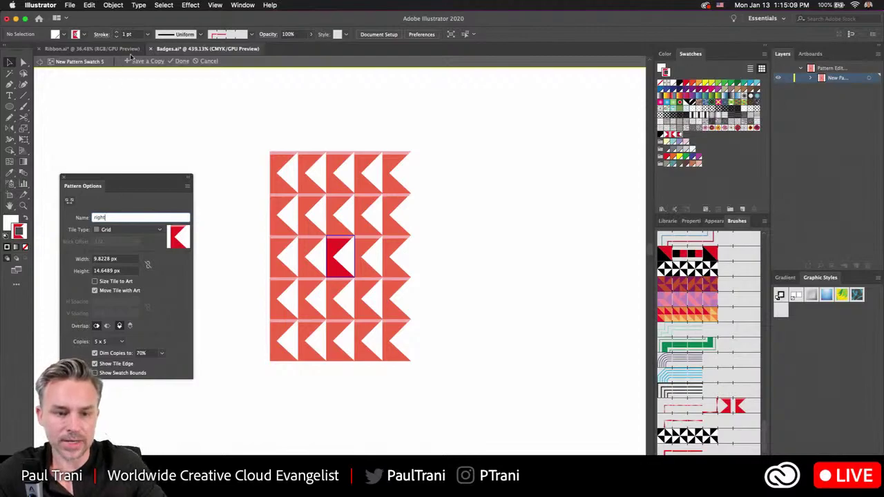
key("Return")
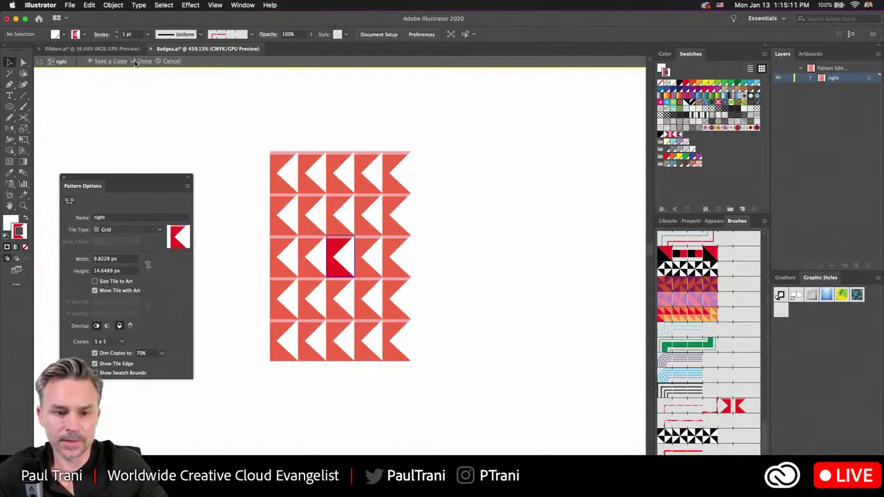
left_click(138, 61)
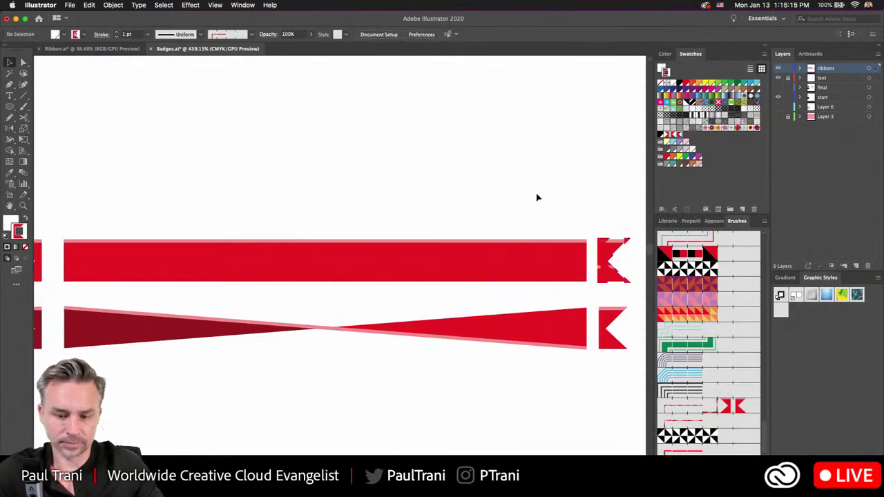
Add the bright red notched end piece on the bar's left side as a pattern swatch named "Left"
scroll(338, 189, "left", 5)
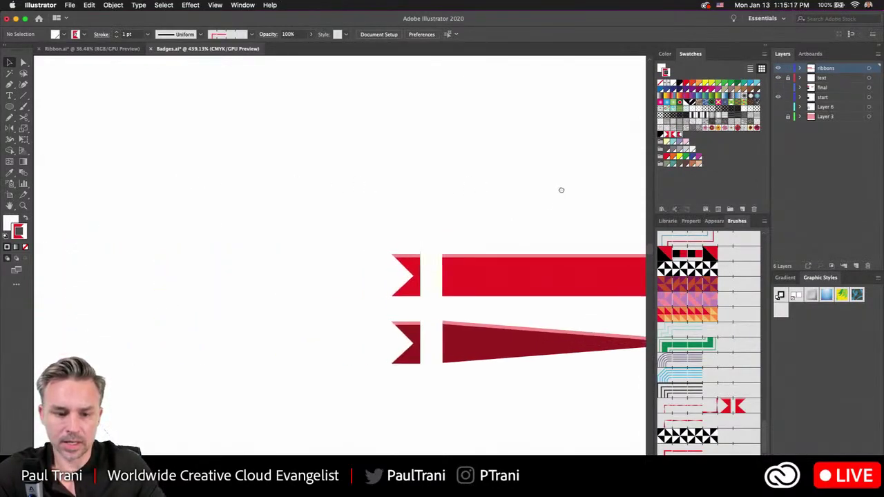
left_click(401, 287)
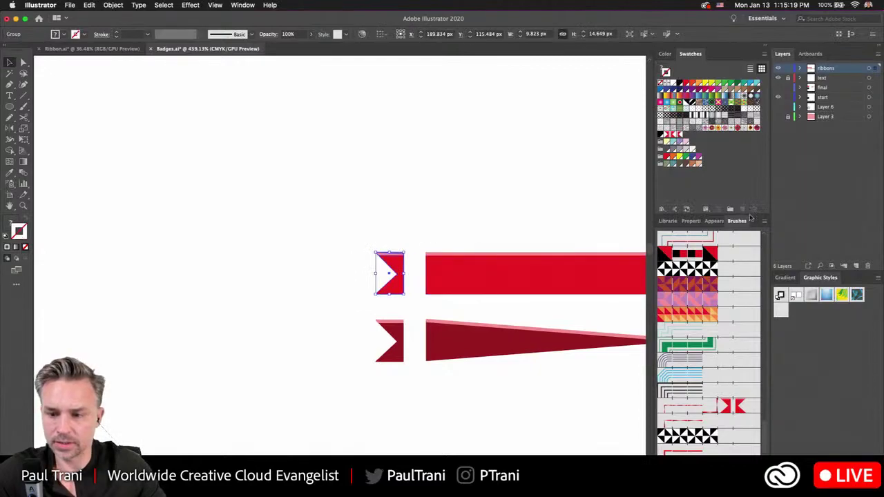
left_click_drag(390, 273, 687, 138)
double_click(684, 135)
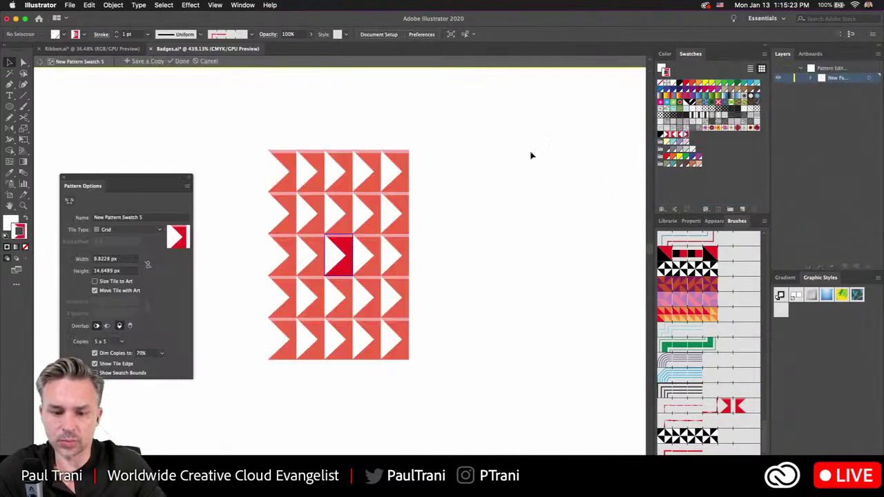
left_click(146, 219)
type("Li")
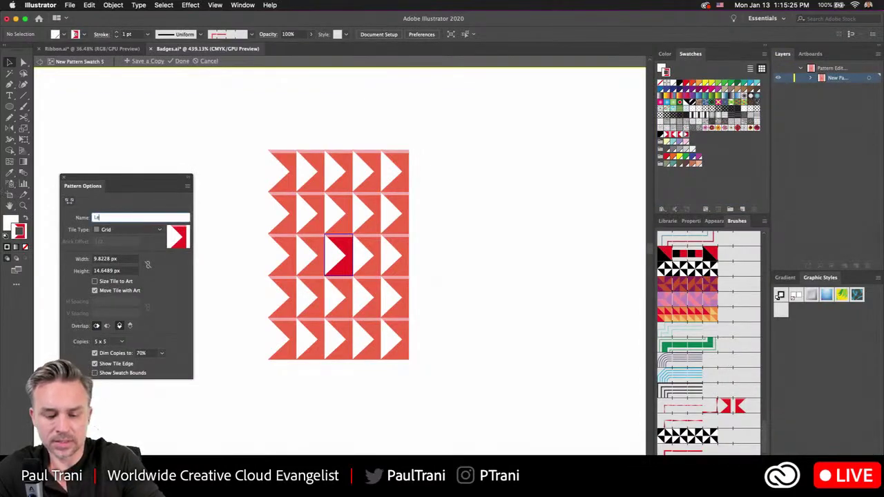
key("Return")
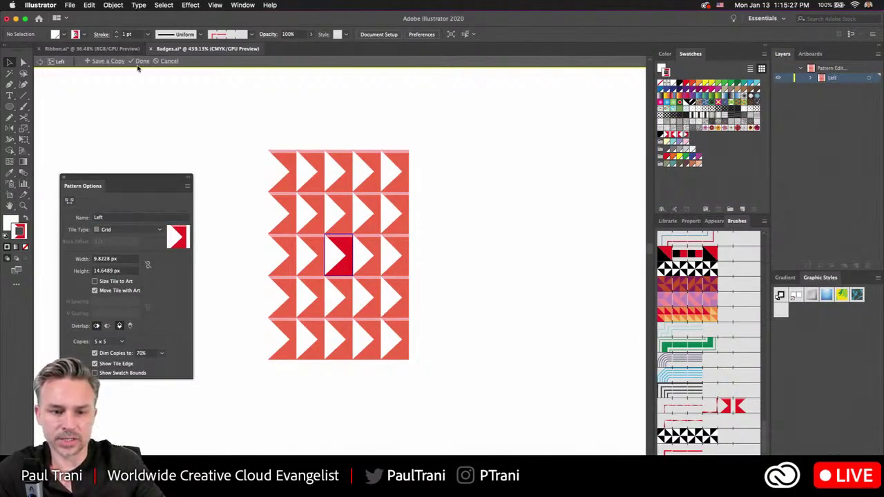
left_click(139, 64)
Draw a freehand S-shaped curve about 297 × 170 px with the Pencil tool in the empty area beside the red circle
key("super+0")
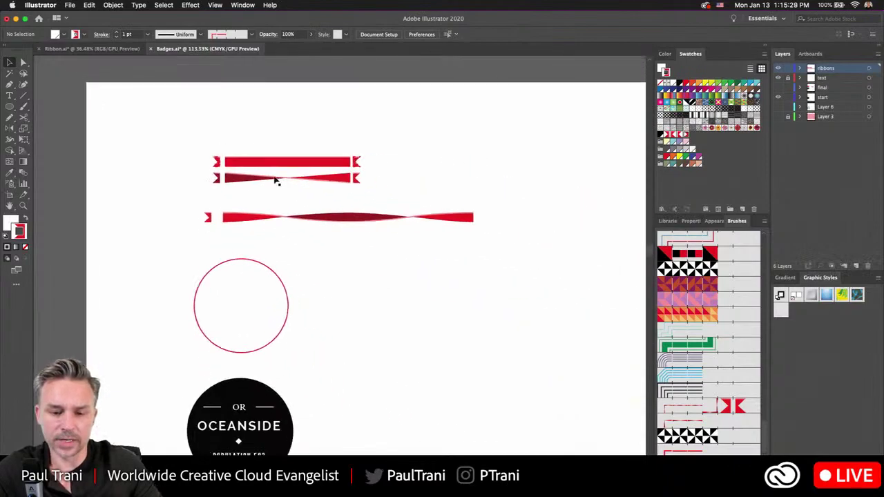
scroll(395, 289, "right", 3)
key("b")
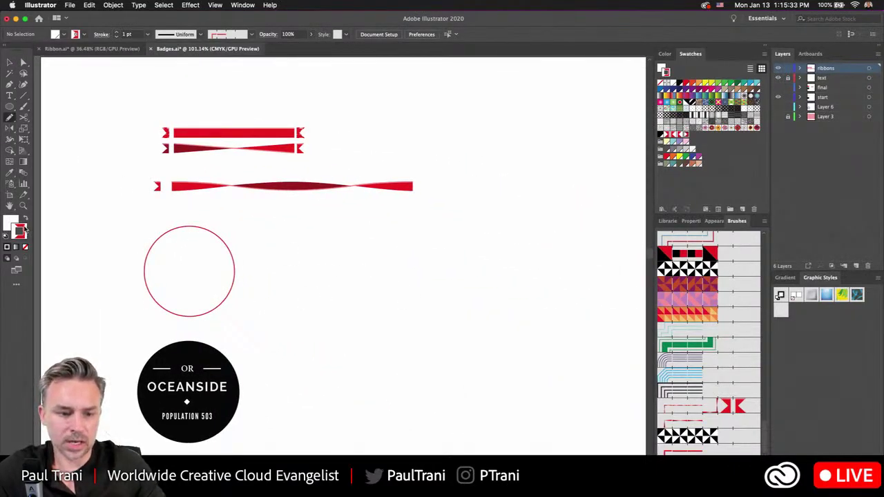
mouse_move(346, 283)
left_mouse_down()
mouse_move(388, 252)
mouse_move(519, 363)
mouse_move(542, 356)
left_mouse_up()
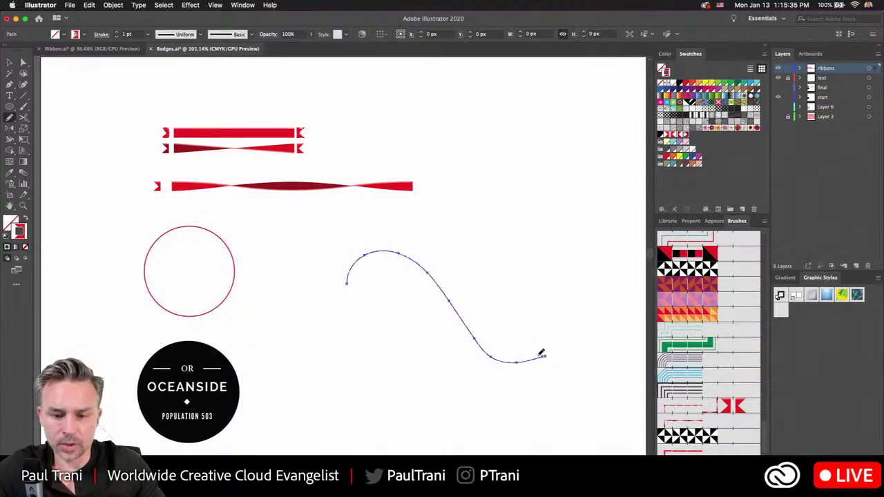
Increase the S-curve's stroke weight to 7 pt
left_click(117, 32)
left_click(117, 33)
left_click(116, 32)
left_click(117, 33)
left_click(117, 33)
left_click(116, 33)
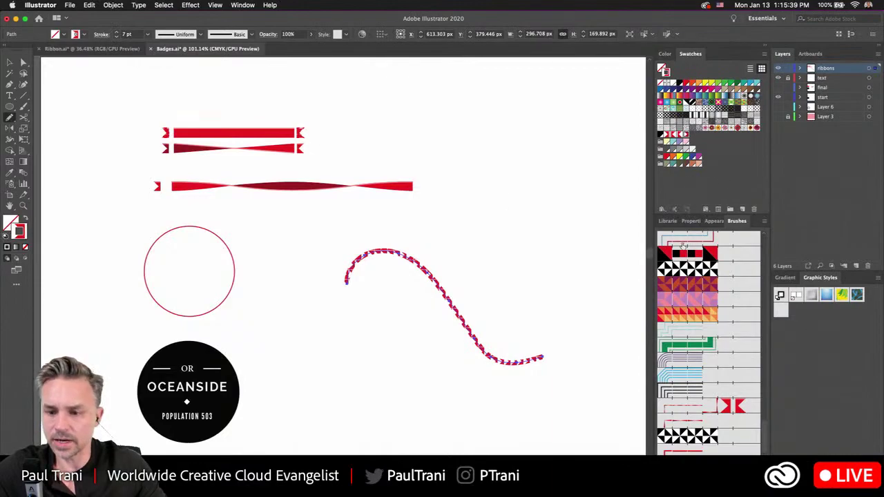
Change the S-curve's stroke to solid red and apply the pattern brush made from the red ribbon bar
left_click(690, 221)
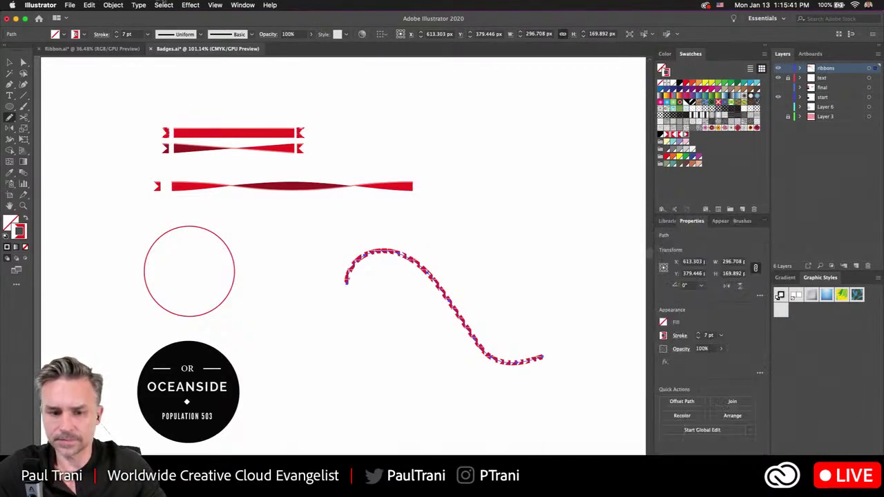
left_click(85, 36)
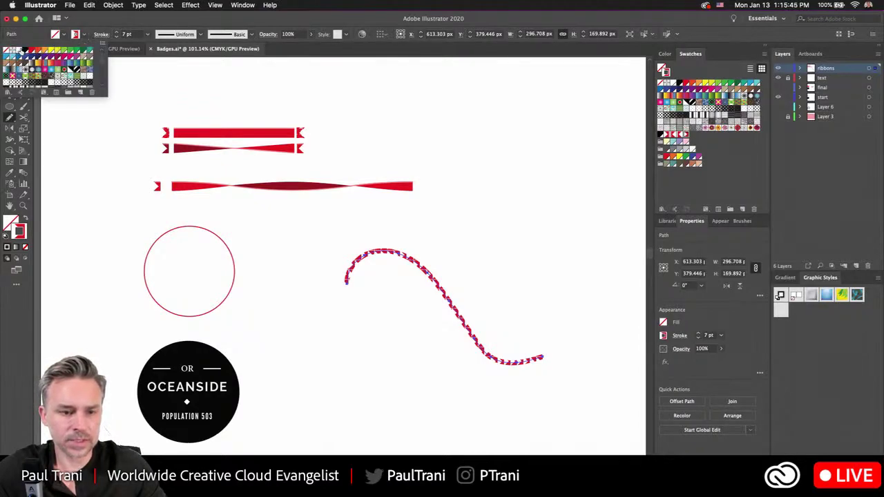
left_click(31, 53)
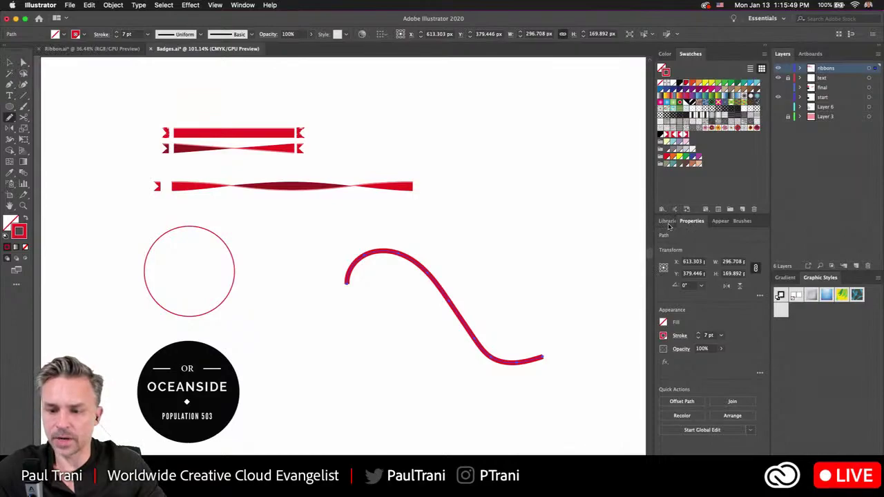
left_click(741, 221)
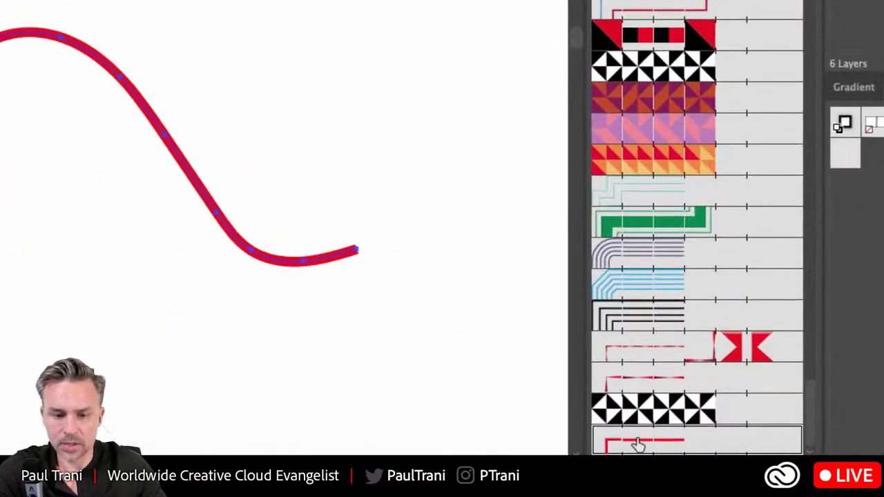
left_click(676, 450)
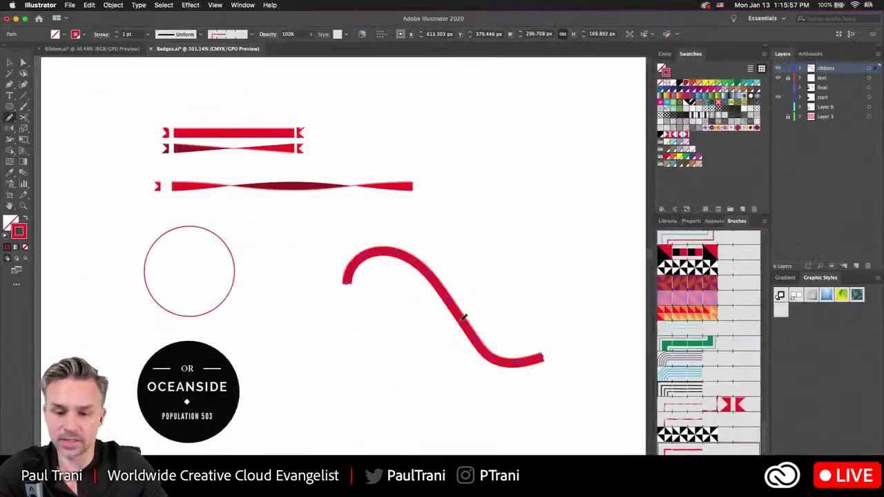
In the red ribbon bar's pattern brush, set the inner corner tile to Auto-Centered
double_click(690, 450)
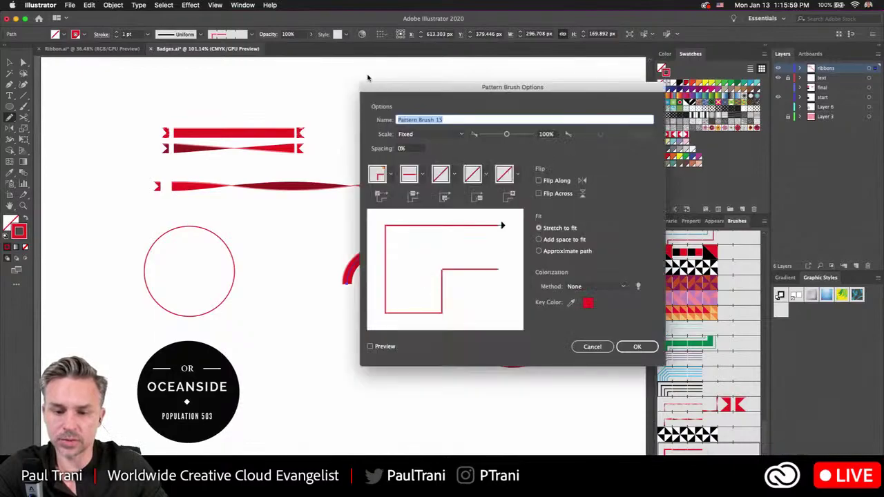
left_click_drag(428, 93, 408, 45)
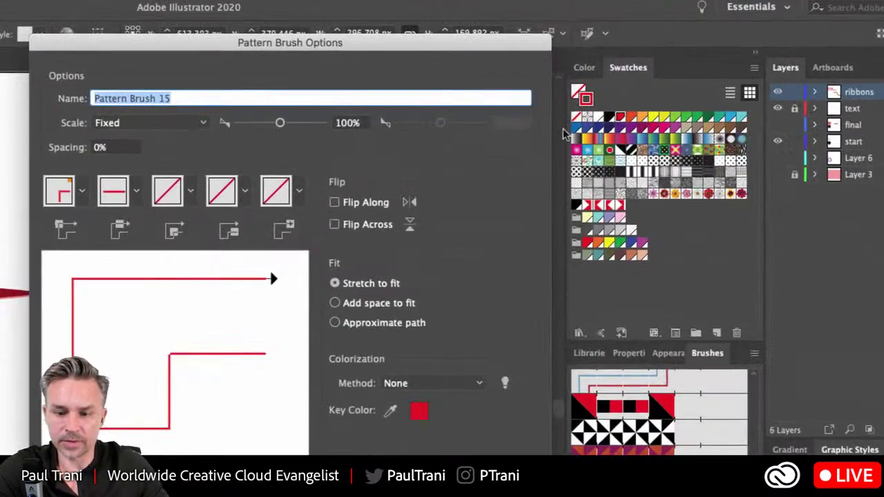
left_click(190, 191)
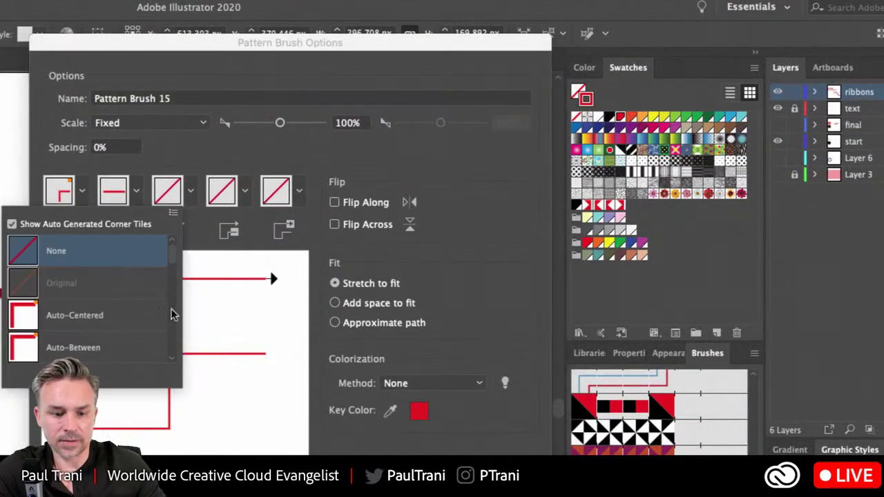
left_click(57, 318)
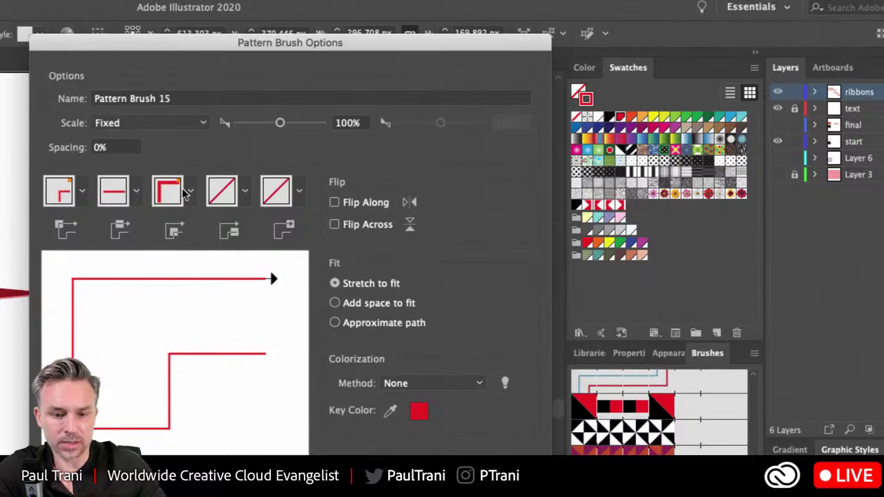
Assign the "Left" notched swatch as the start tile of the red ribbon pattern brush
left_click(245, 194)
left_click_drag(227, 251, 227, 277)
scroll(227, 288, "down", 6)
scroll(227, 290, "up", 2)
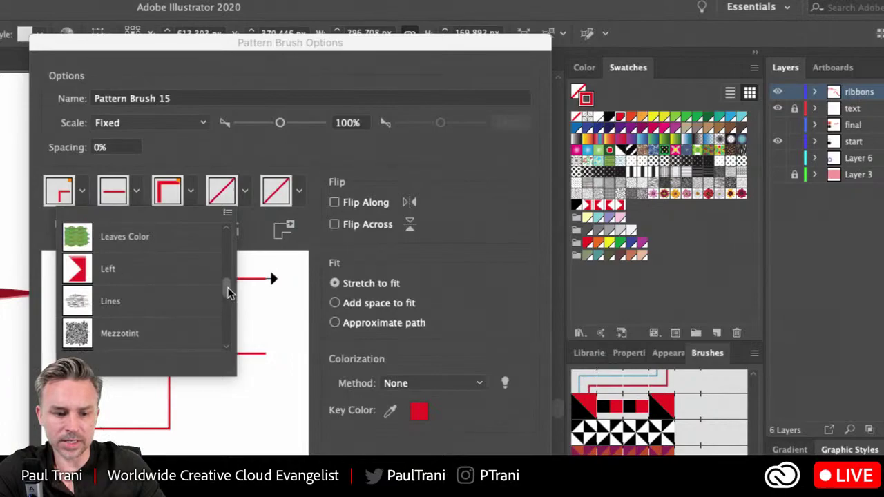
left_click(140, 270)
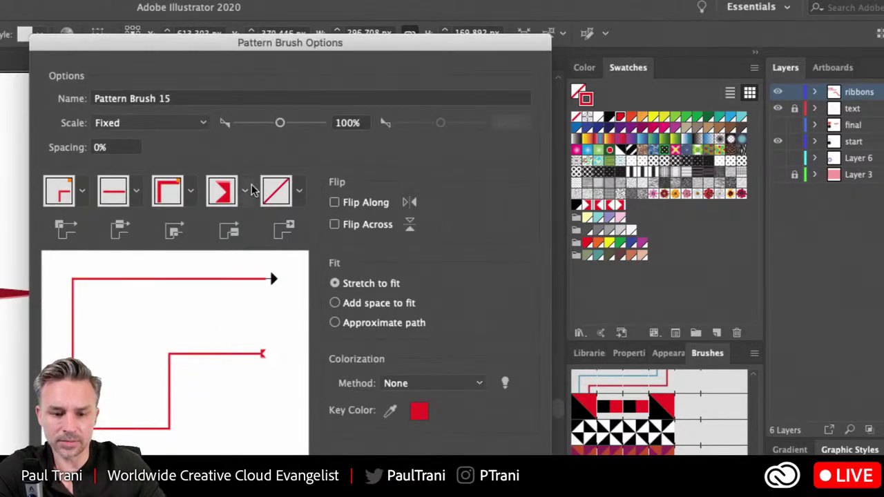
Assign the notched swatch opening to the right as the end tile and apply the updated brush to the existing strokes
left_click(299, 192)
left_click_drag(280, 243, 286, 311)
left_click(185, 236)
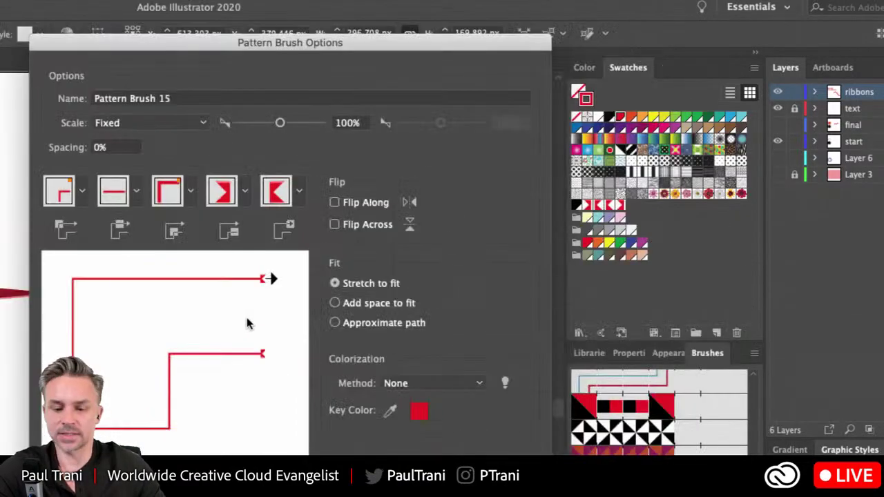
key("Return")
left_click(177, 416)
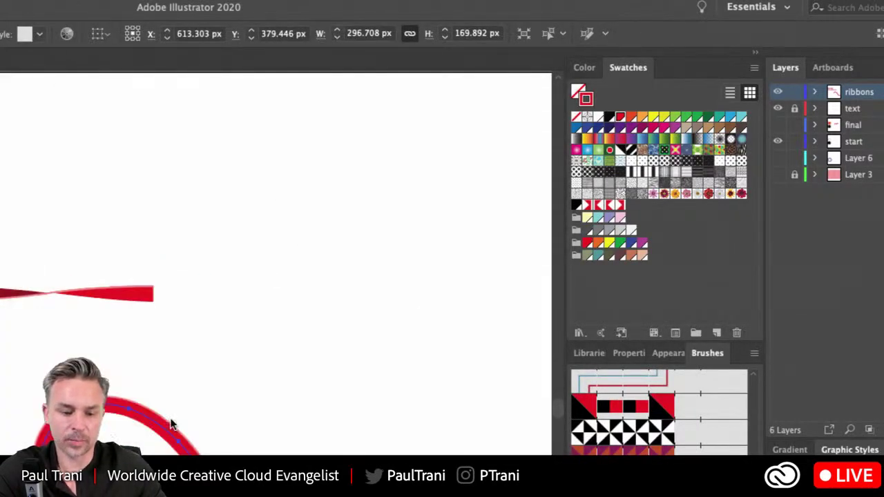
Widen the middle of the S-curve ribbon to about 2.4 px with the Width tool
mouse_move(161, 380)
left_mouse_down()
mouse_move(221, 272)
mouse_move(261, 148)
mouse_move(242, 192)
left_mouse_up()
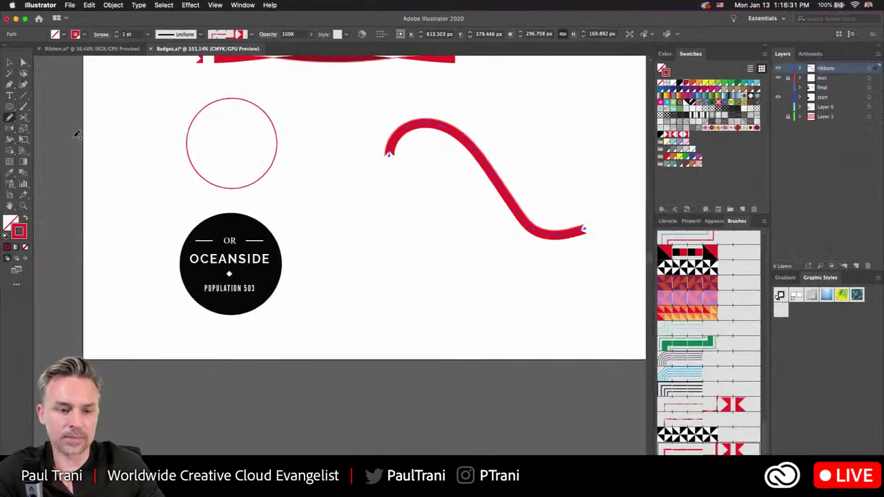
left_click(10, 138)
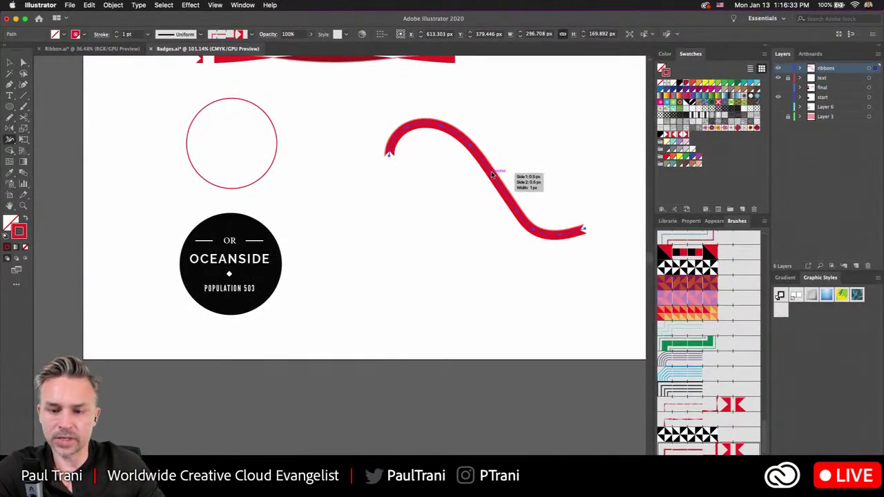
left_click_drag(482, 181, 402, 183)
scroll(506, 145, "up", 5)
scroll(506, 147, "down", 1)
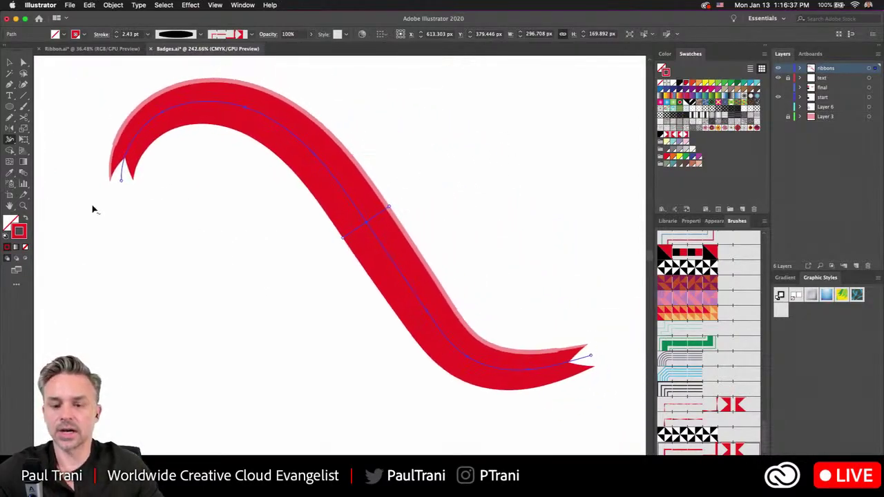
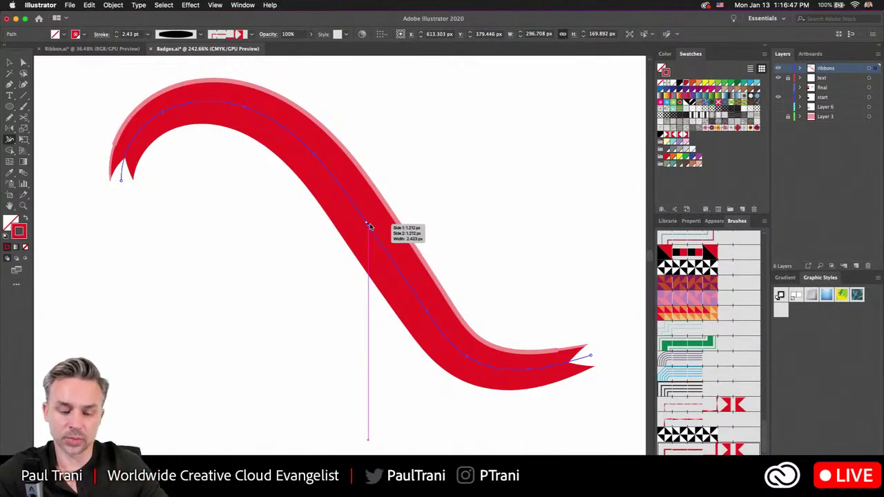
Hide the "start" layer and show the "final", "Layer 6" and "Layer 3" layers
scroll(369, 227, "down", 6)
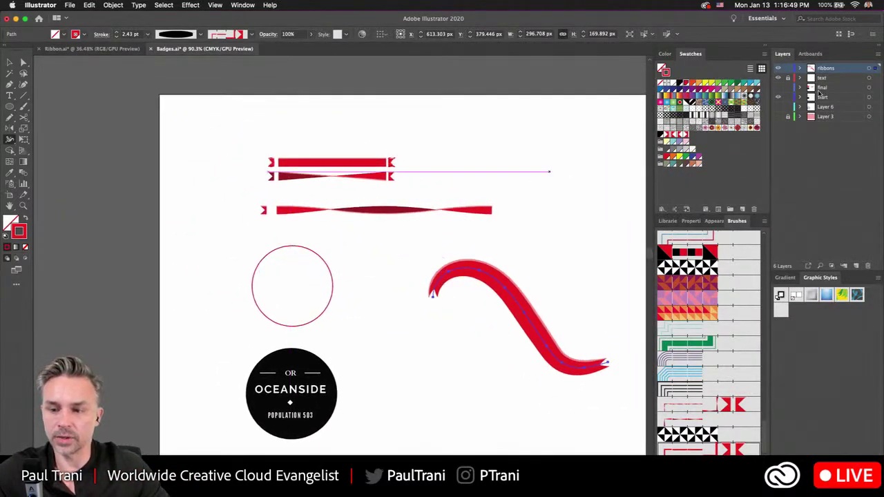
left_click(779, 96)
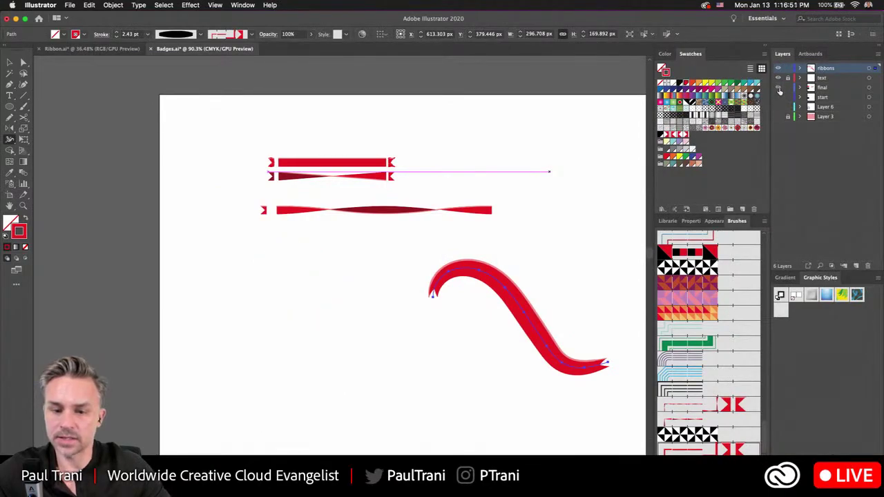
left_click(778, 87)
left_click(778, 106)
left_click(778, 116)
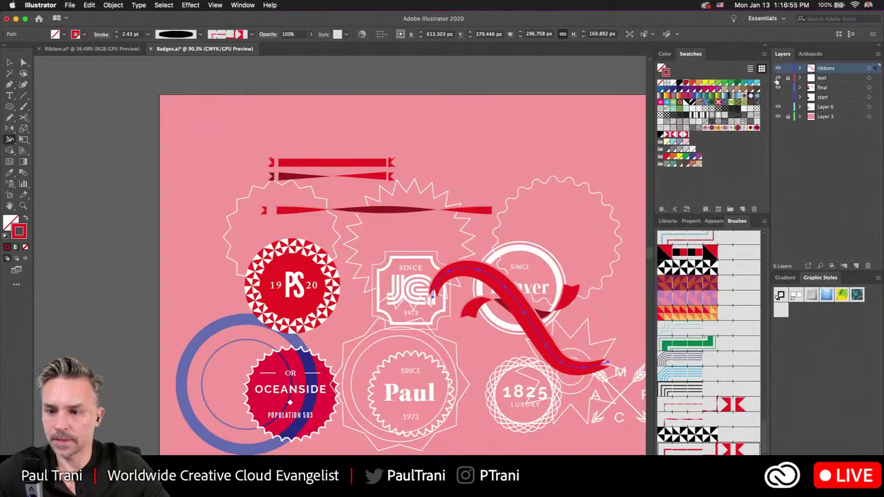
Check the "final" and "ribbons" layers by toggling their visibility off and on, and hide "Layer 6"
left_click(778, 89)
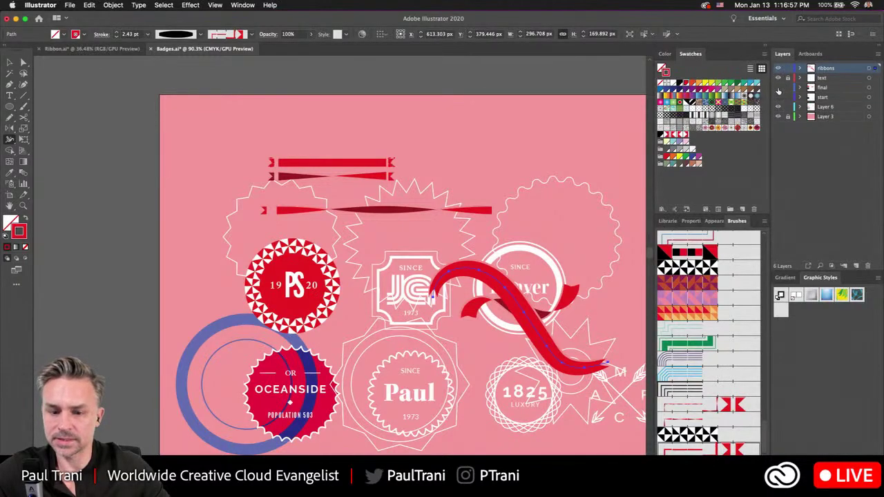
left_click(778, 88)
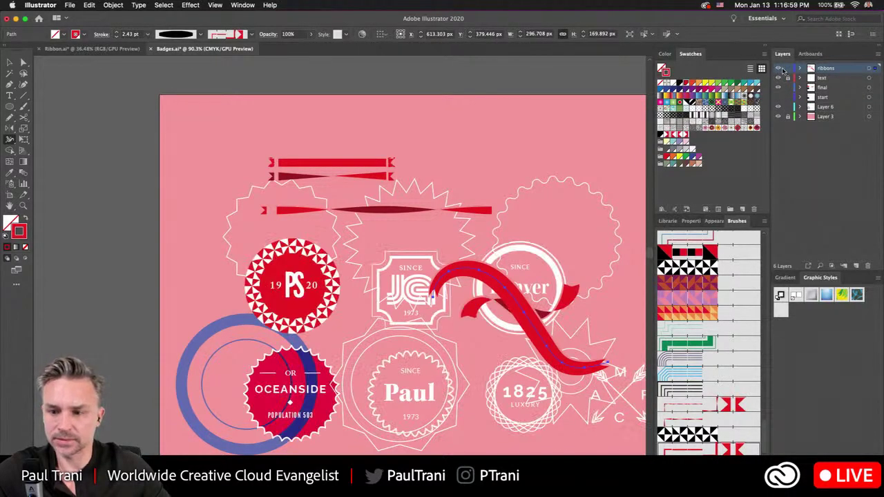
left_click(778, 69)
left_click(778, 69)
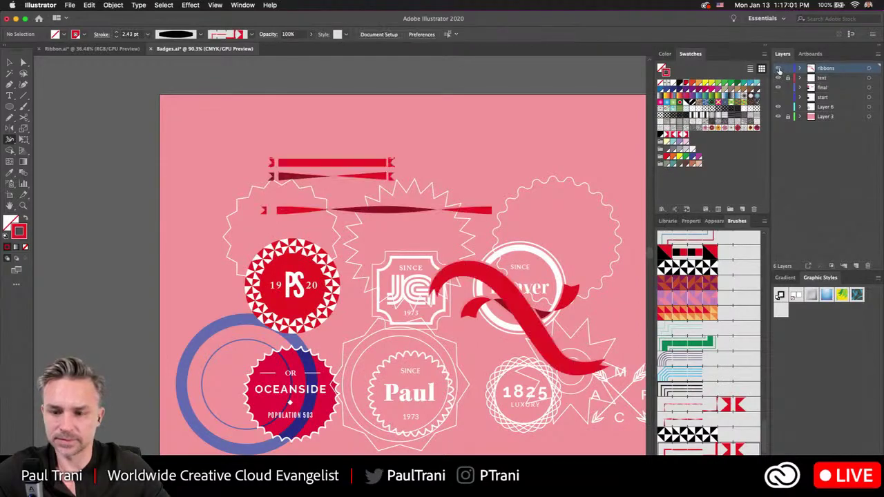
left_click(778, 107)
Move the red S-curve ribbon off the Denver badge and delete it
left_click_drag(348, 316, 276, 248)
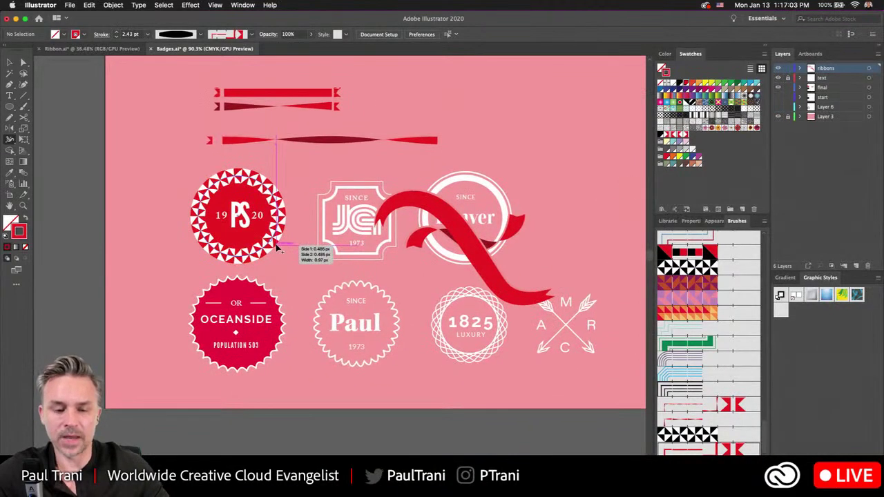
scroll(276, 249, "up", 5)
left_click(10, 62)
left_click(483, 181)
left_click_drag(438, 192, 444, 92)
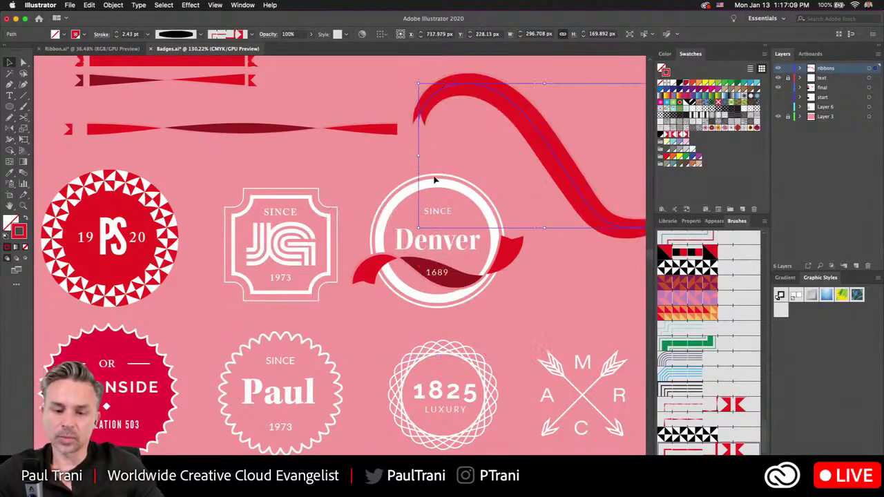
key("Delete")
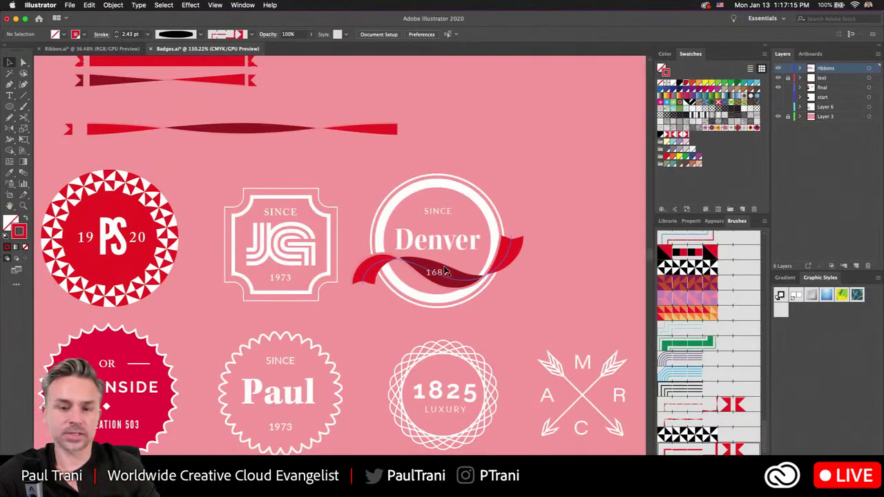
Start a new pattern brush from the long twisted ribbon above the badges
left_click_drag(191, 208, 250, 353)
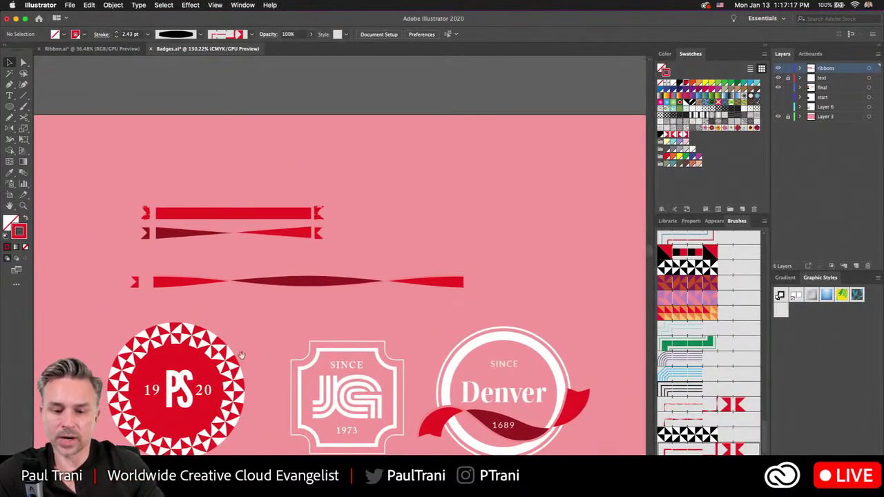
scroll(224, 314, "up", 4)
left_click_drag(108, 182, 147, 233)
scroll(146, 233, "down", 3)
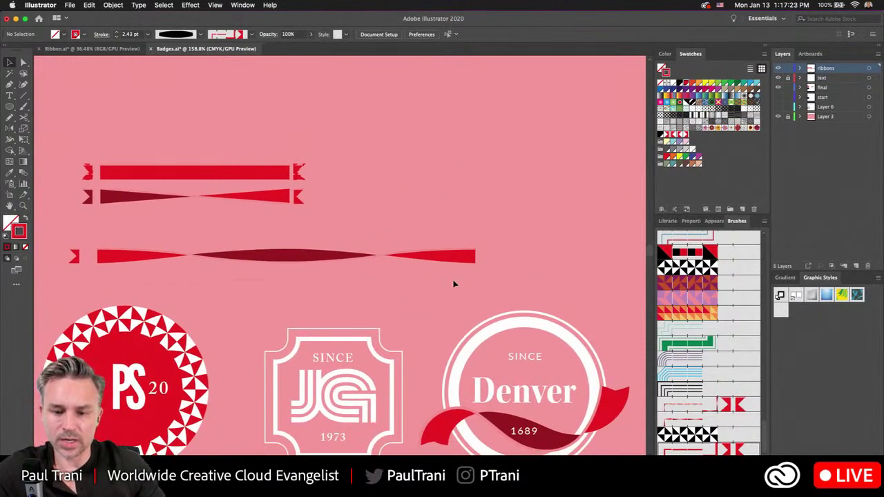
left_click(452, 257)
left_click_drag(450, 256, 699, 404)
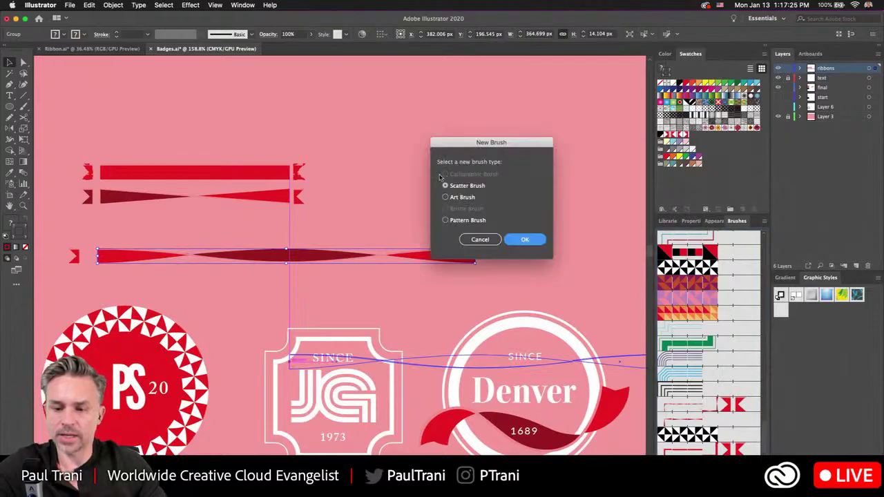
left_click(446, 220)
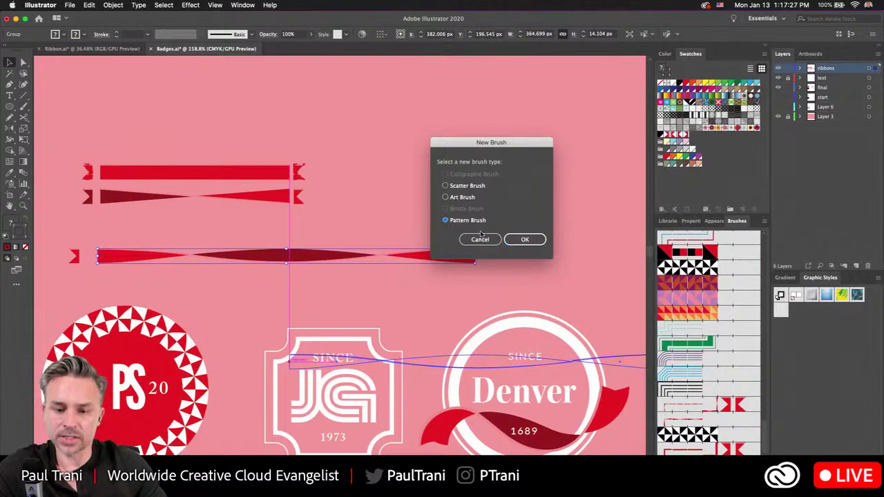
left_click(523, 240)
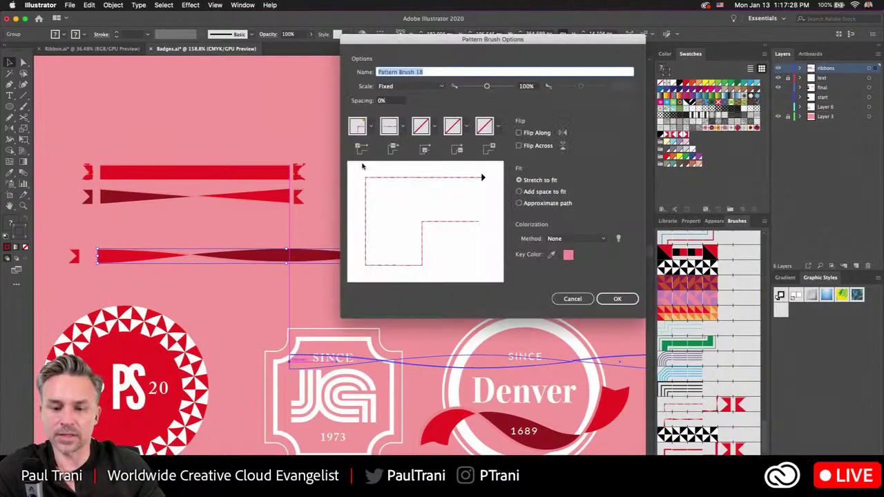
Set the twisted ribbon brush's inner corner tile to Auto-Centered and create the brush
left_click(434, 127)
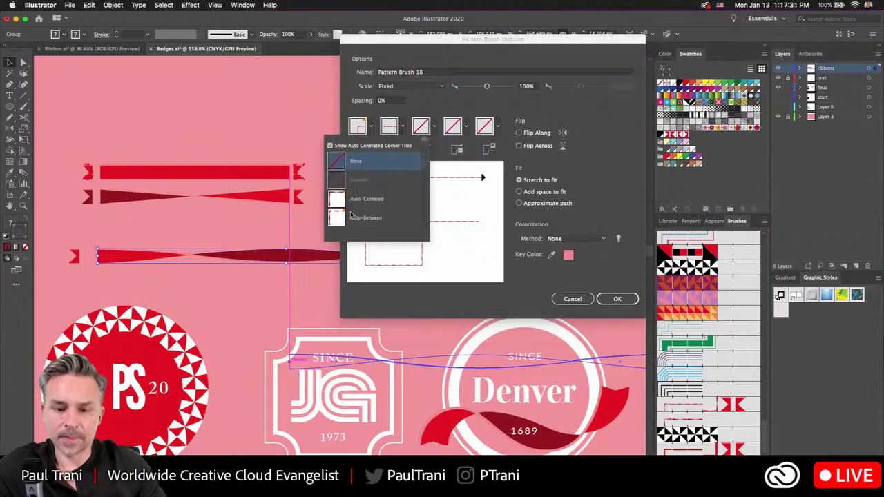
left_click(352, 205)
left_click(617, 299)
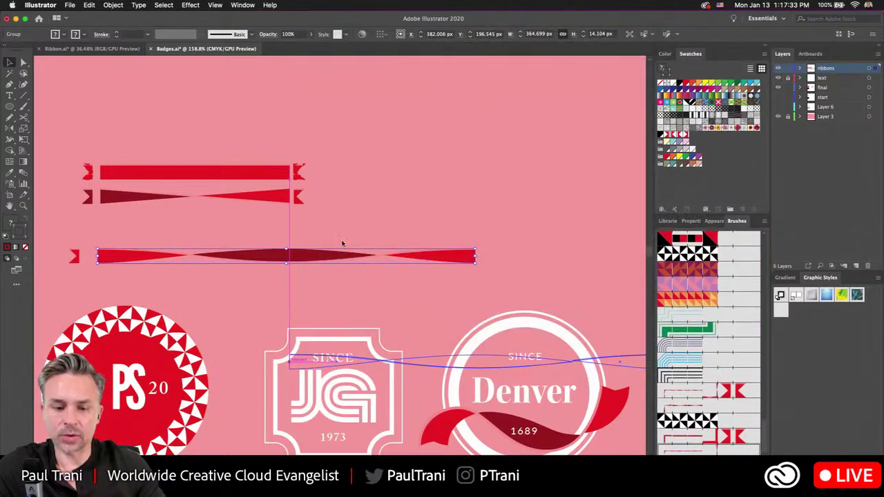
Place the notched end piece from the twisted ribbon's left end just beyond its right end and mirror it horizontally
left_click(81, 279)
left_click(72, 256)
scroll(70, 255, "up", 5)
left_click_drag(102, 250, 590, 249)
scroll(298, 318, "right", 5)
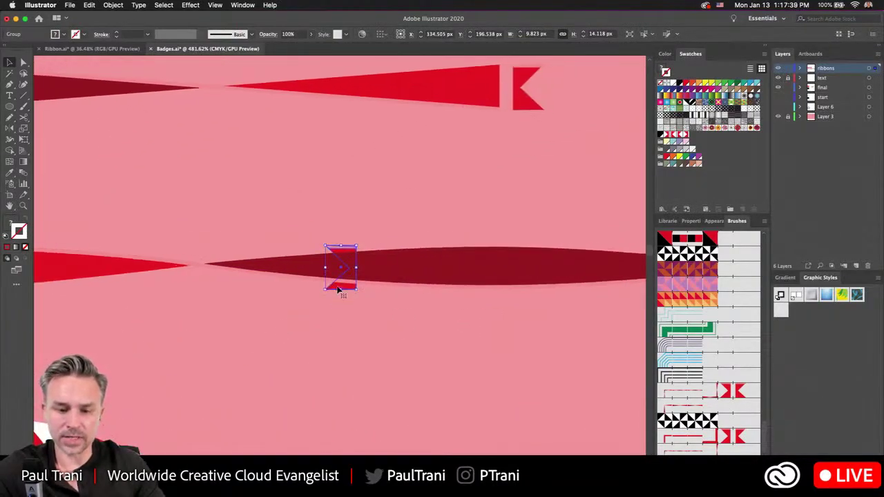
scroll(207, 321, "right", 6)
scroll(76, 321, "down", 4)
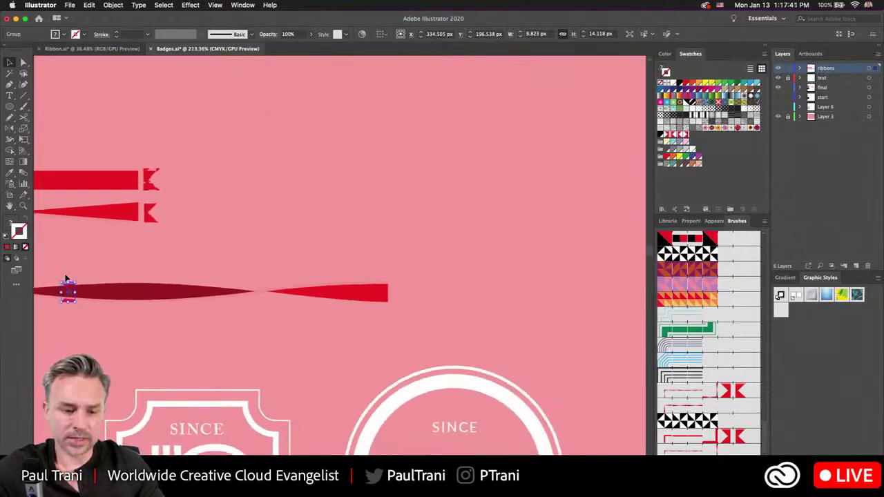
left_click_drag(67, 302, 417, 289)
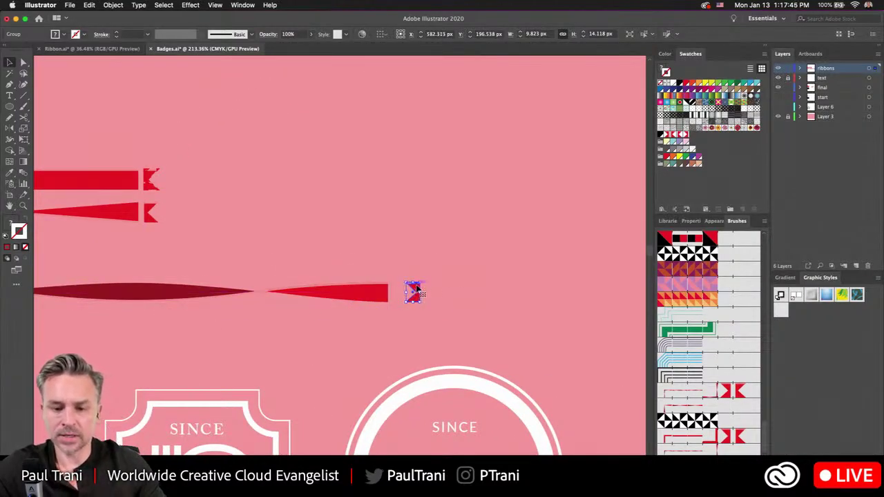
double_click(9, 128)
left_click(121, 197)
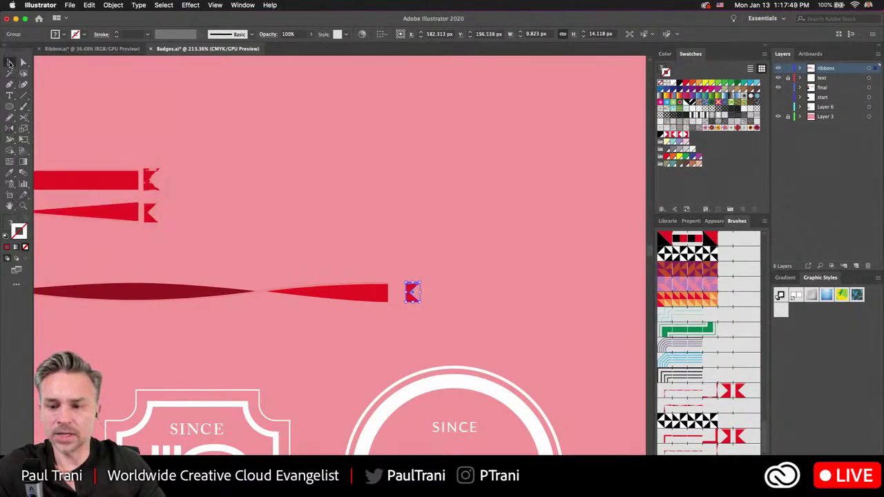
Save the notched end piece beyond the long twisted ribbon's right end as a pattern swatch named 1
left_click_drag(377, 258, 463, 257)
left_click_drag(501, 290, 519, 272)
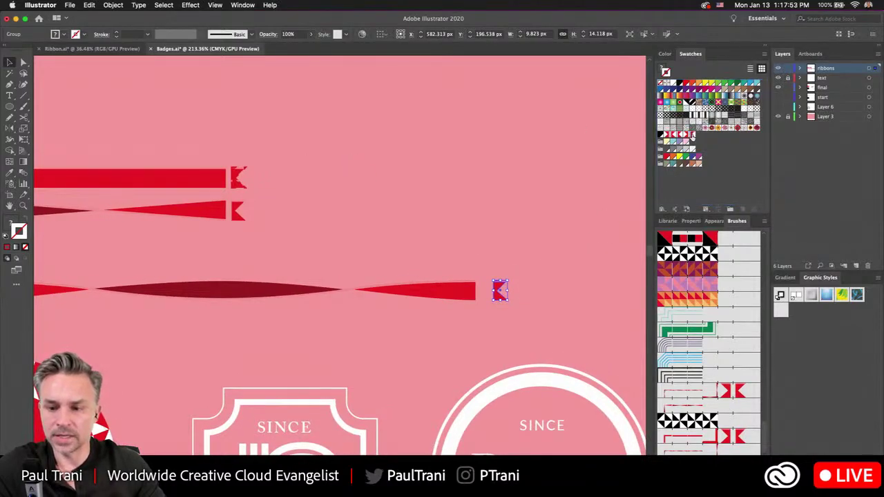
double_click(692, 135)
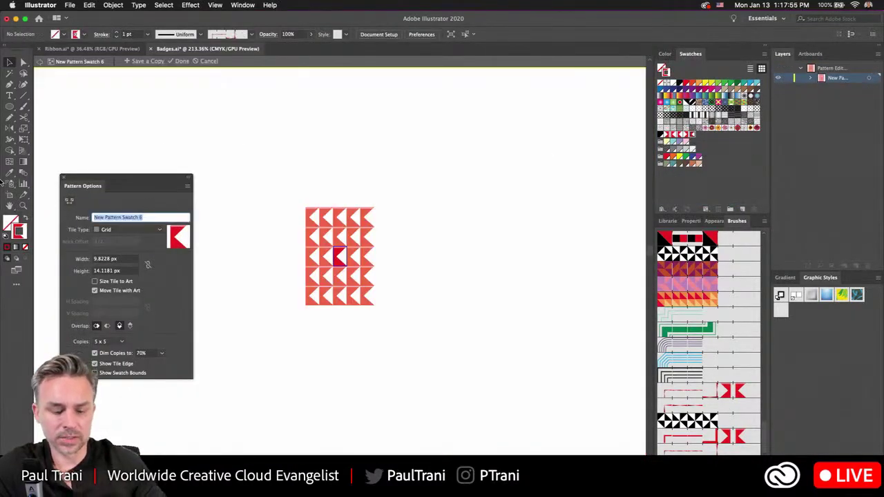
type("1")
key("Return")
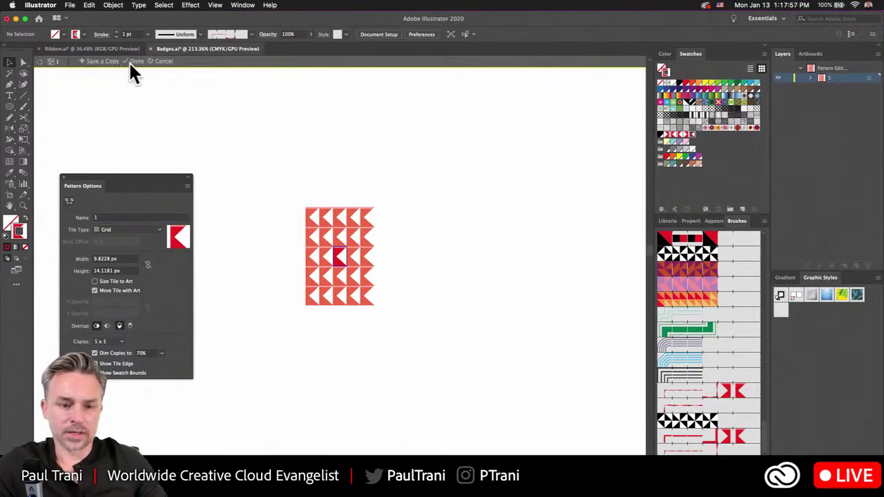
left_click(138, 61)
Save the notched end piece at the long twisted ribbon's left end as a pattern swatch named 2
left_click_drag(103, 221, 557, 249)
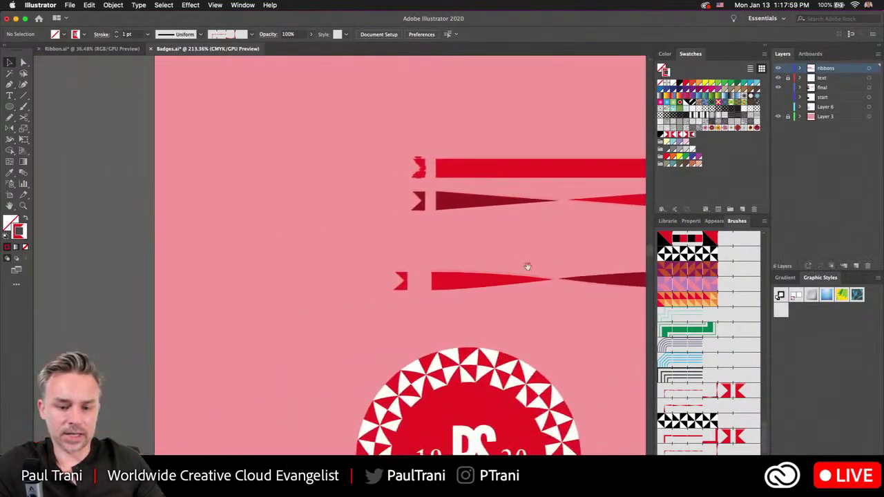
left_click_drag(351, 261, 414, 306)
left_click_drag(412, 275, 730, 144)
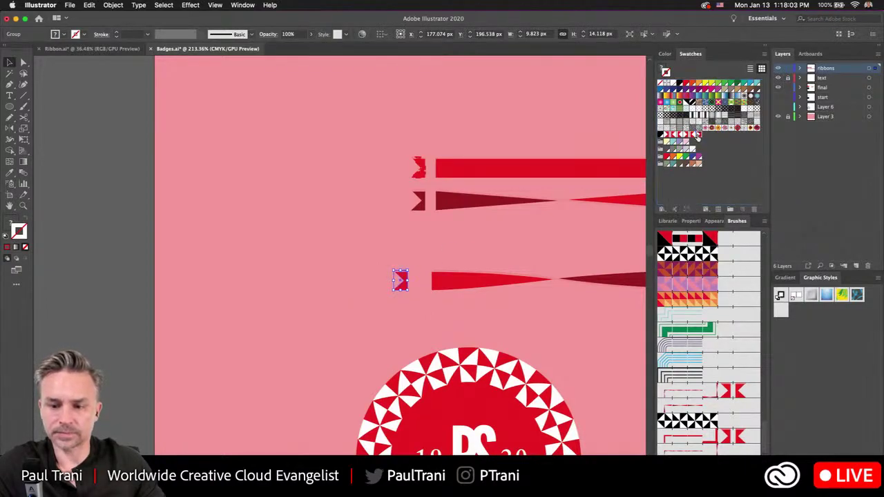
double_click(695, 134)
left_click(154, 219)
type("2")
key("Return")
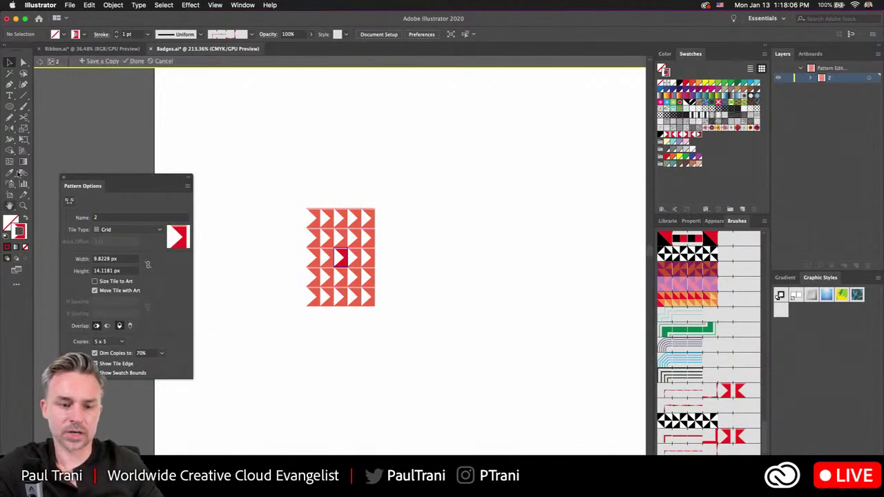
left_click(135, 61)
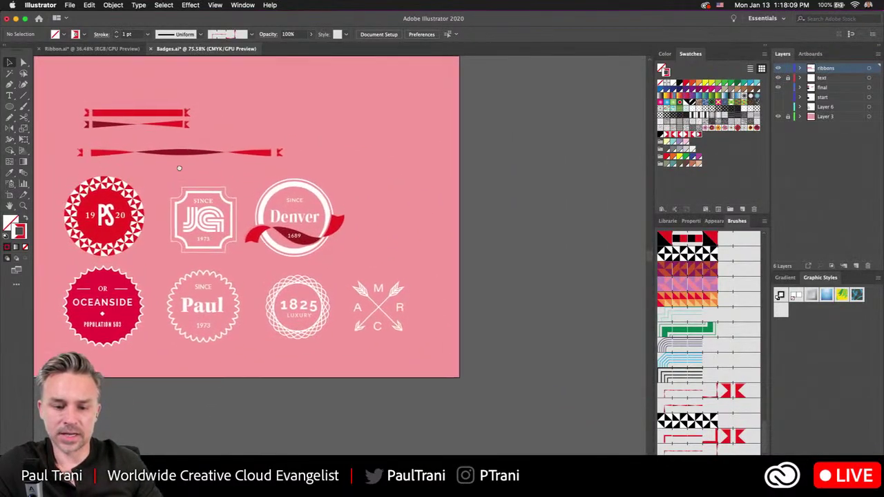
Draw a freehand S-shaped curve about 162 px wide right of the Denver badge and give it a red stroke
scroll(348, 156, "up", 5)
key("n")
mouse_move(359, 144)
left_mouse_down()
mouse_move(466, 249)
mouse_move(518, 253)
left_mouse_up()
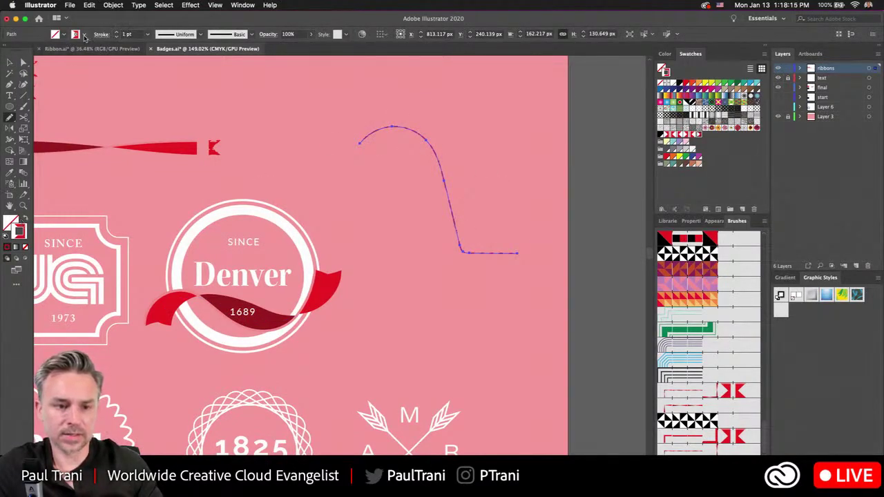
left_click(84, 36)
left_click(31, 53)
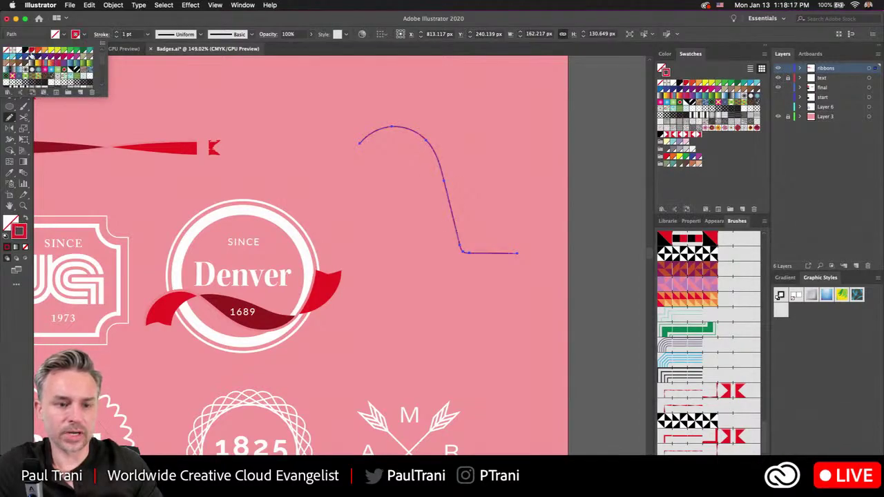
left_click(339, 134)
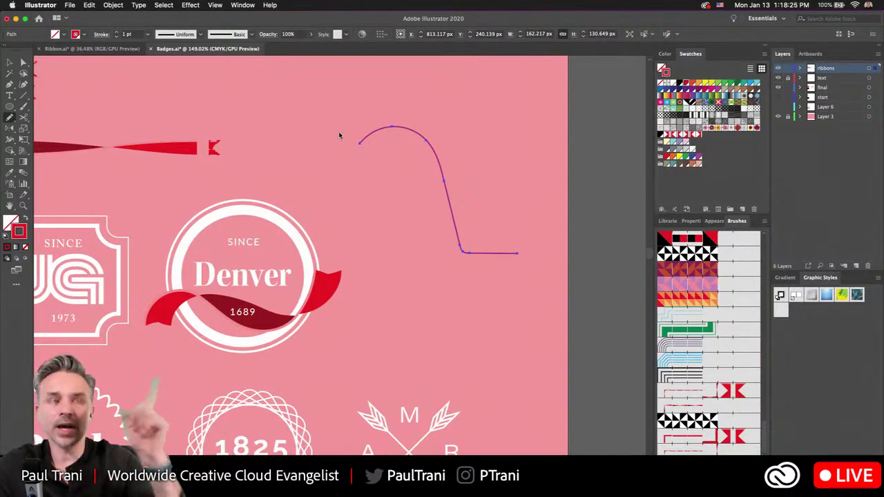
Set the red curve's stroke weight to 8 pt
key("v")
left_click(118, 32)
left_click(118, 32)
left_click(118, 33)
left_click(118, 33)
left_click(118, 32)
left_click(118, 32)
left_click(118, 32)
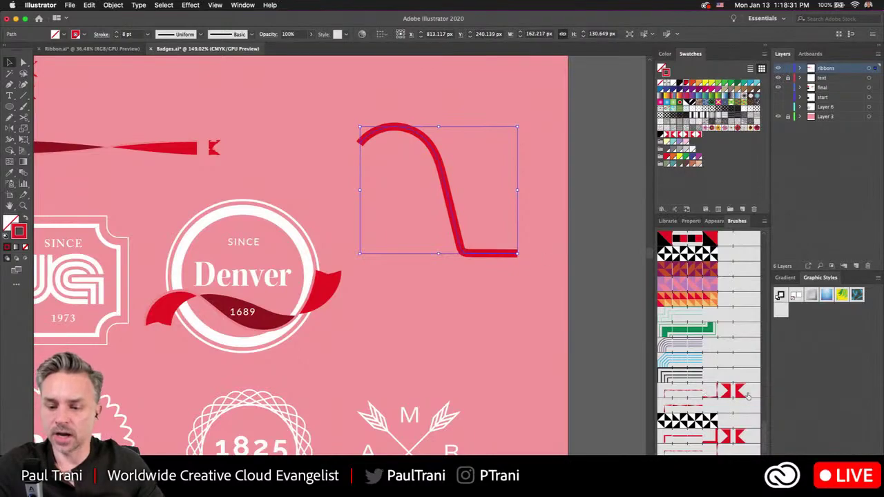
Apply the twisted ribbon brush, Pattern Brush 18, to the red curve
scroll(730, 391, "down", 1)
double_click(694, 452)
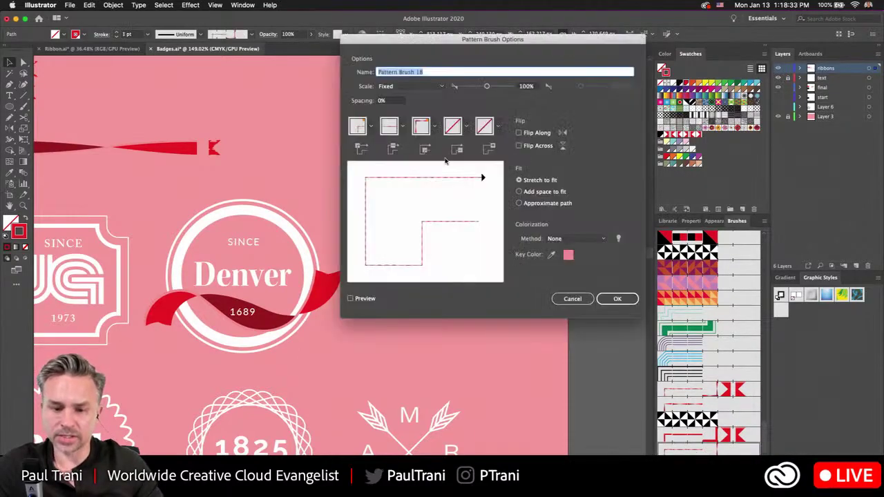
left_click(570, 298)
scroll(397, 134, "up", 8)
left_click_drag(403, 172, 279, 142)
scroll(278, 142, "down", 3)
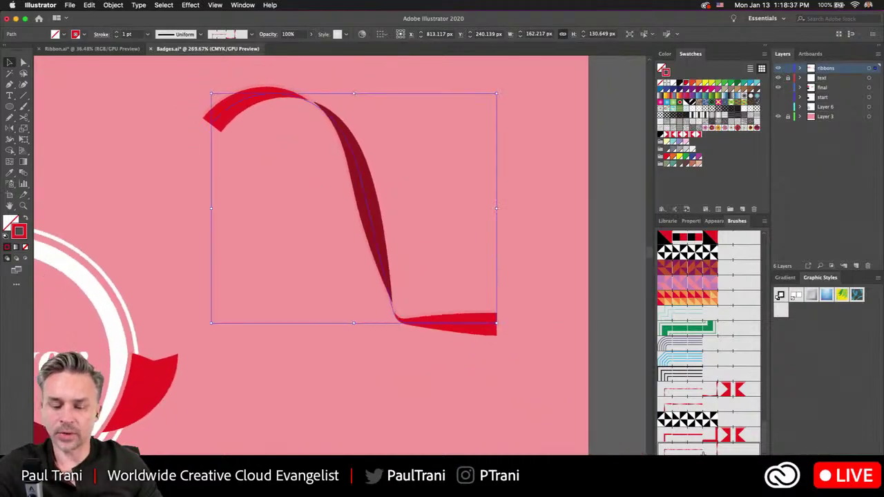
Edit Pattern Brush 18 and set its start tile to the notched swatch 2
double_click(703, 452)
left_click_drag(427, 37, 423, 72)
left_click(464, 162)
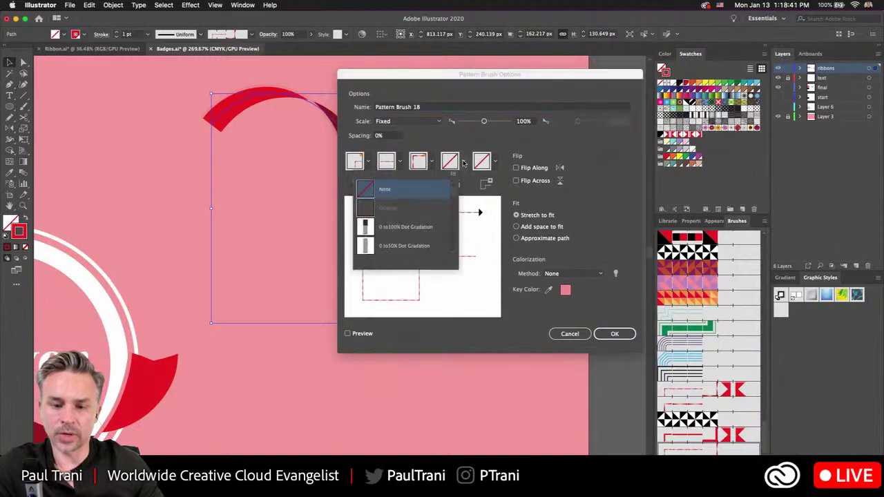
scroll(423, 208, "down", 3)
left_click(366, 208)
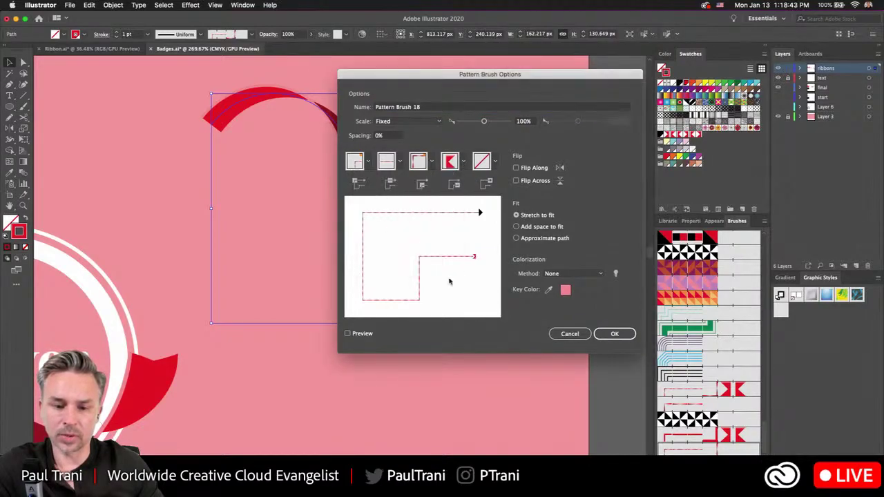
left_click(464, 163)
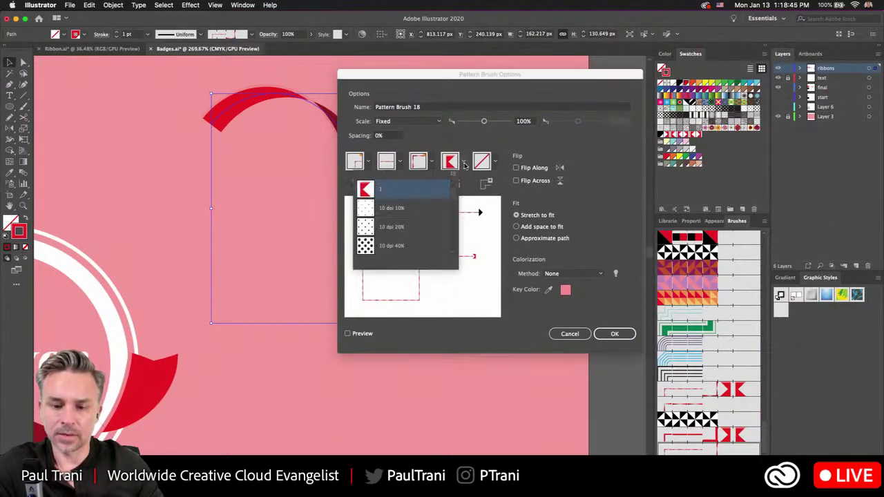
scroll(426, 216, "up", 3)
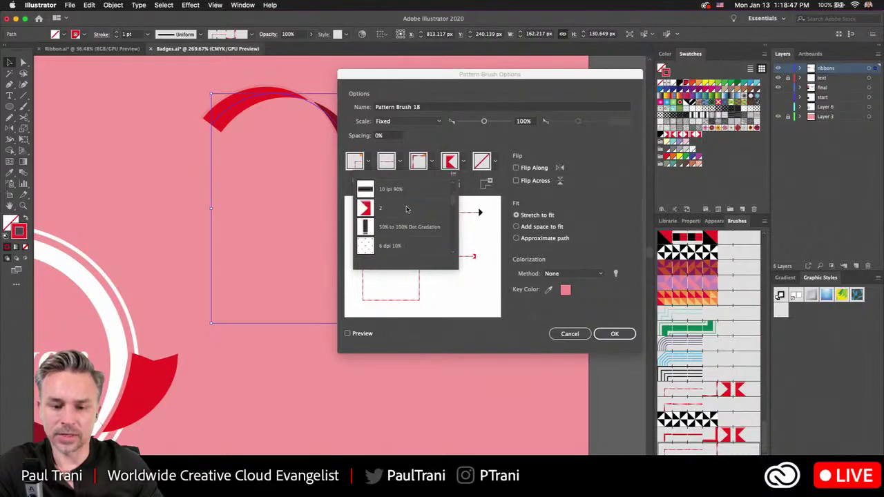
left_click(406, 212)
Set Pattern Brush 18's end tile to swatch 1 and apply the updated brush to the existing strokes
left_click(494, 163)
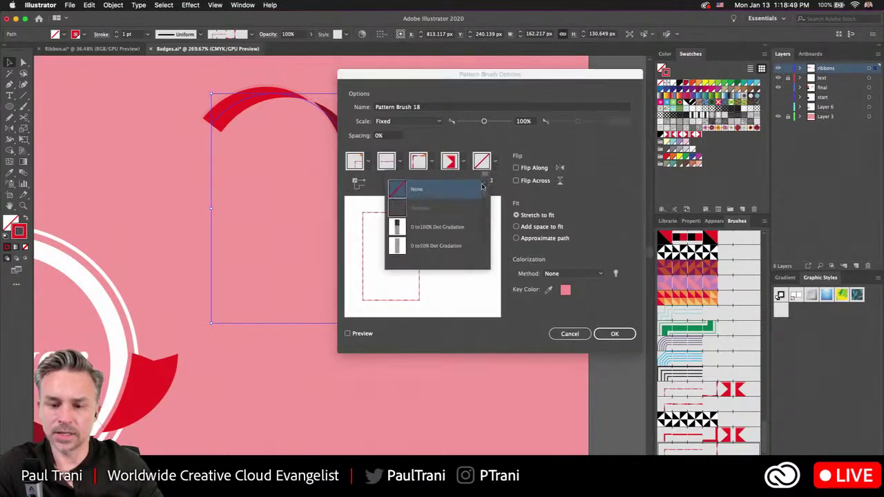
scroll(437, 218, "down", 3)
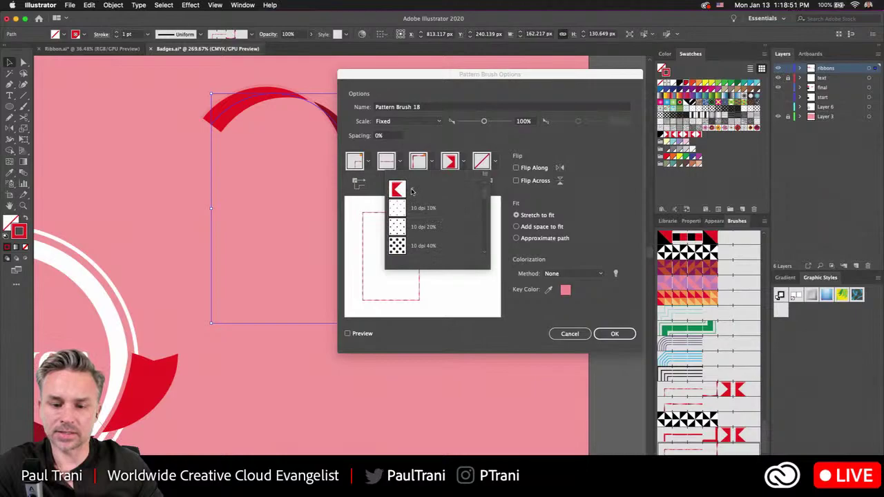
left_click(399, 189)
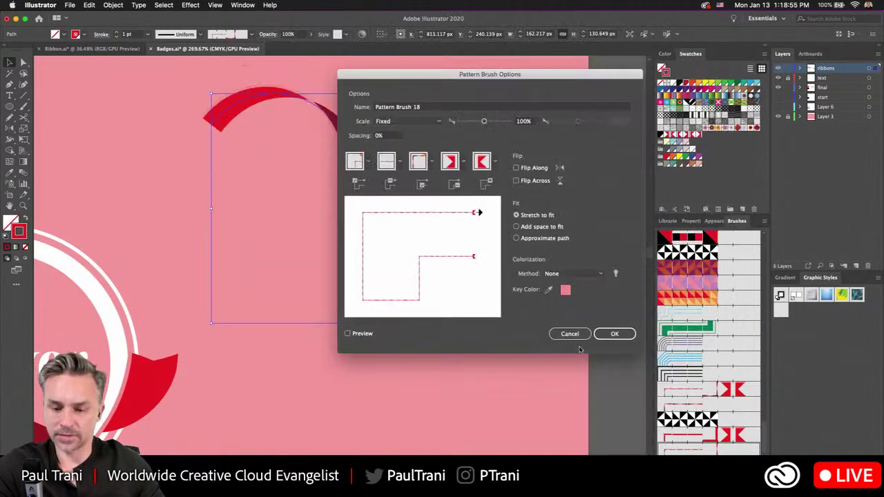
left_click(602, 338)
left_click(423, 258)
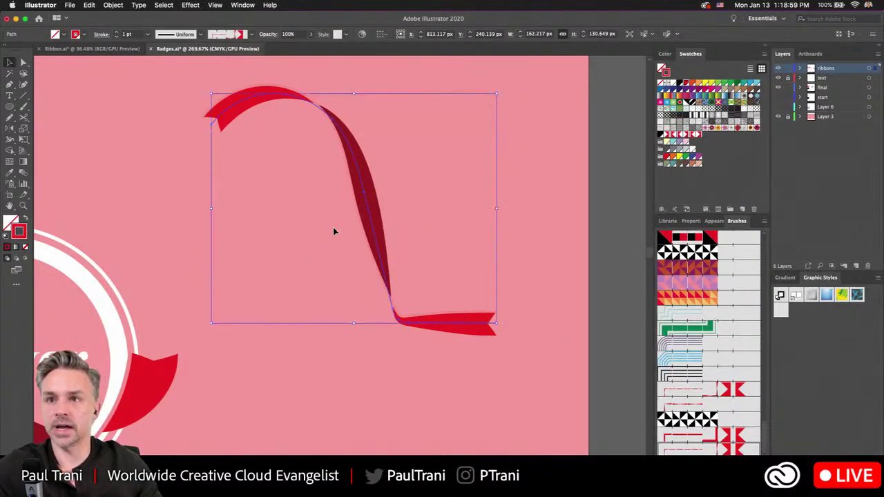
Delete the test ribbon and draw a wavy ribbon with a U-shaped one about 155 px wide below it, right of the Denver badge
key("Delete")
key("b")
mouse_move(172, 186)
left_mouse_down()
mouse_move(252, 158)
mouse_move(445, 181)
left_mouse_up()
mouse_move(518, 241)
left_mouse_down()
mouse_move(267, 283)
mouse_move(245, 257)
left_mouse_up()
scroll(191, 299, "down", 5)
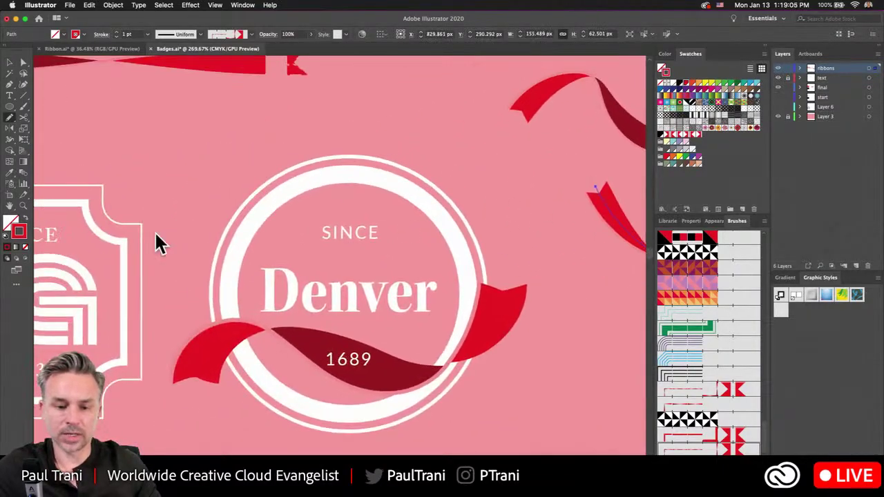
Add a new layer above the final layer and draw a wavy ribbon about 142 px wide across the Denver badge's SINCE text
scroll(175, 213, "down", 1)
left_click(831, 87)
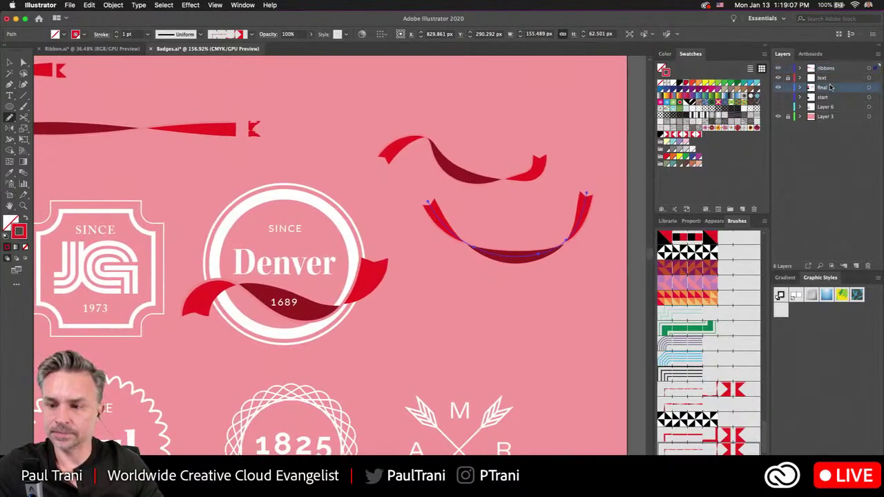
left_click(855, 265)
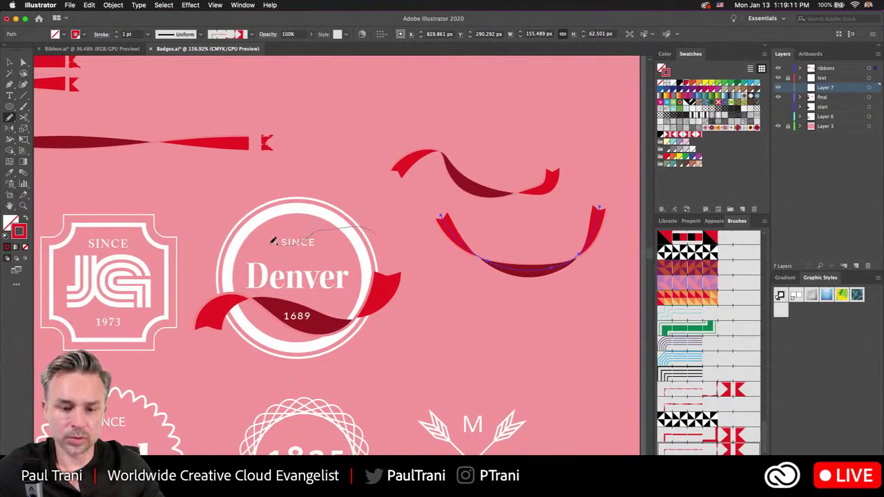
left_click_drag(280, 242, 235, 219)
scroll(226, 229, "up", 5)
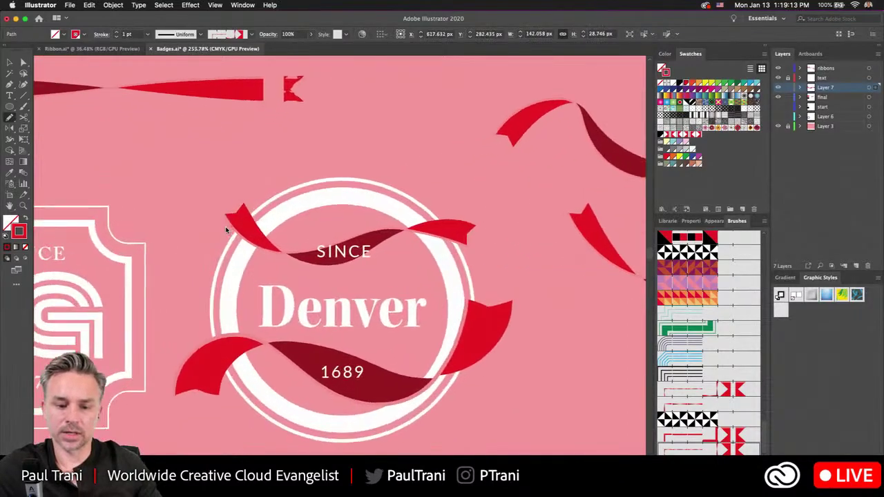
Draw a wavy ribbon about 185 px wide across the middle of the Paul badge and set its stroke weight to 2 pt
scroll(307, 149, "left", 10)
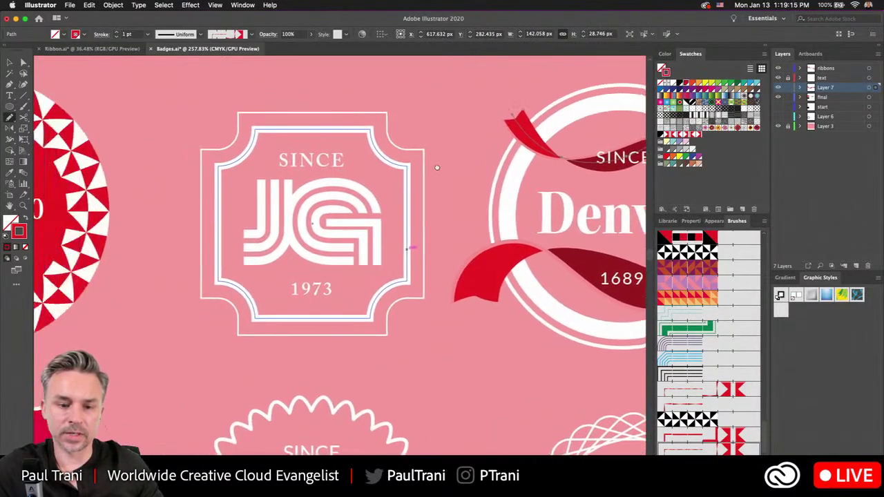
scroll(257, 105, "down", 3)
scroll(256, 105, "right", 10)
scroll(257, 105, "down", 4)
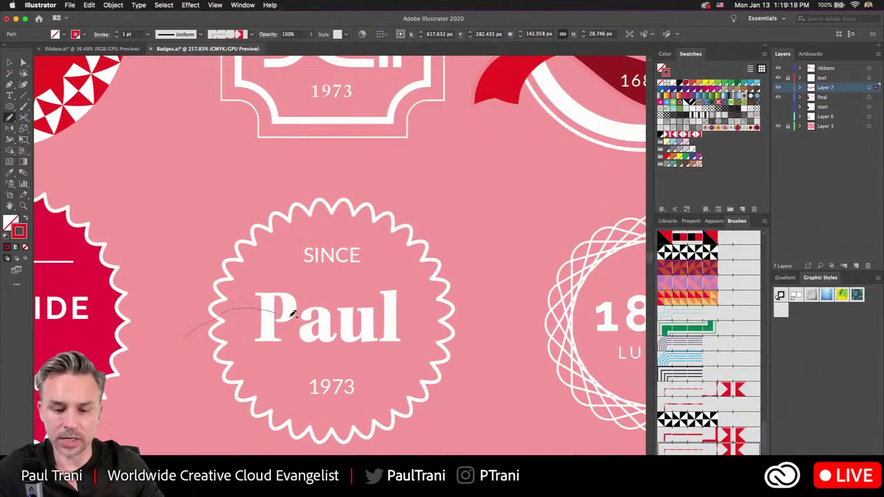
left_click_drag(497, 304, 496, 305)
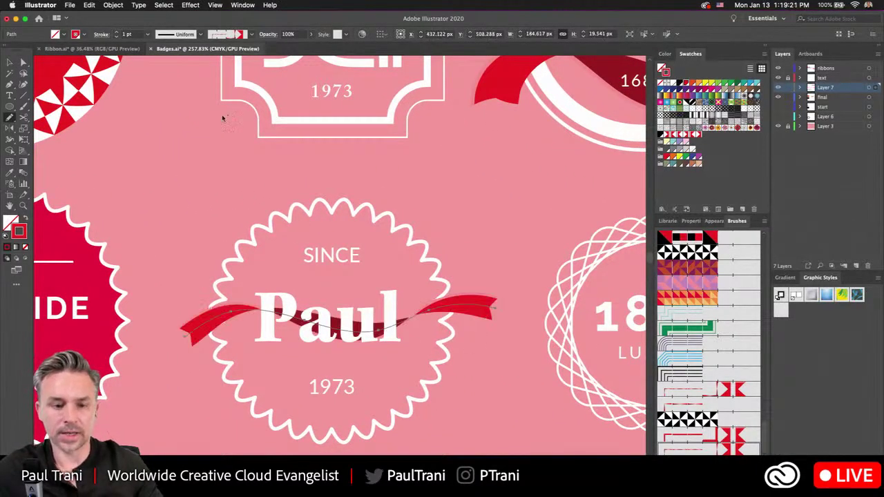
left_click(117, 32)
left_click(117, 32)
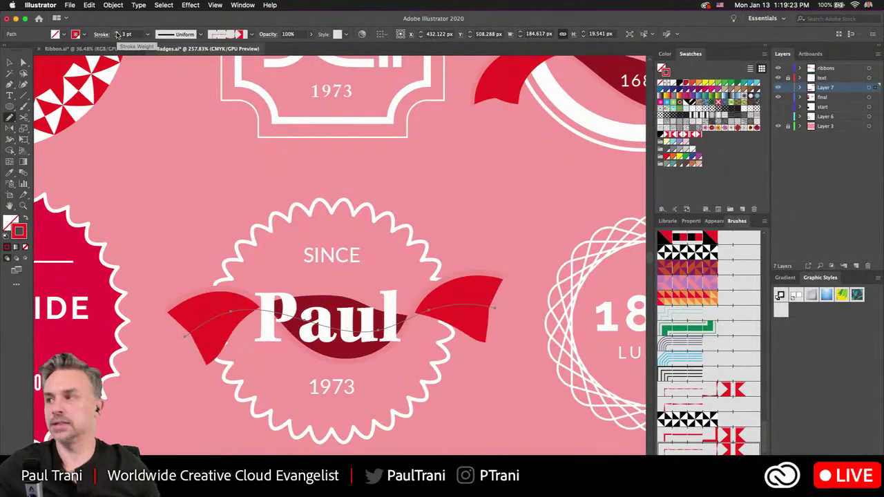
left_click(117, 36)
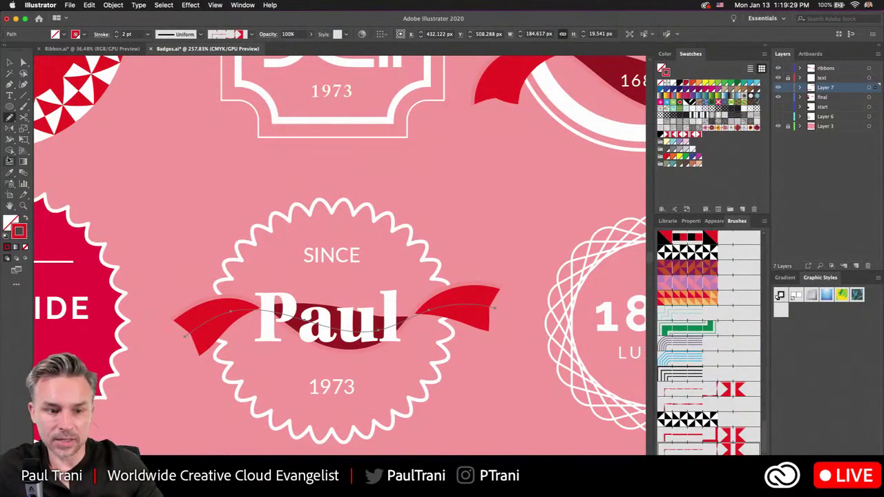
Widen the middle of the Paul badge's ribbon to 3.86 pt with the Width tool and deselect it
left_click(8, 141)
mouse_move(332, 333)
left_mouse_down()
mouse_move(351, 347)
mouse_move(335, 345)
mouse_move(323, 372)
left_mouse_up()
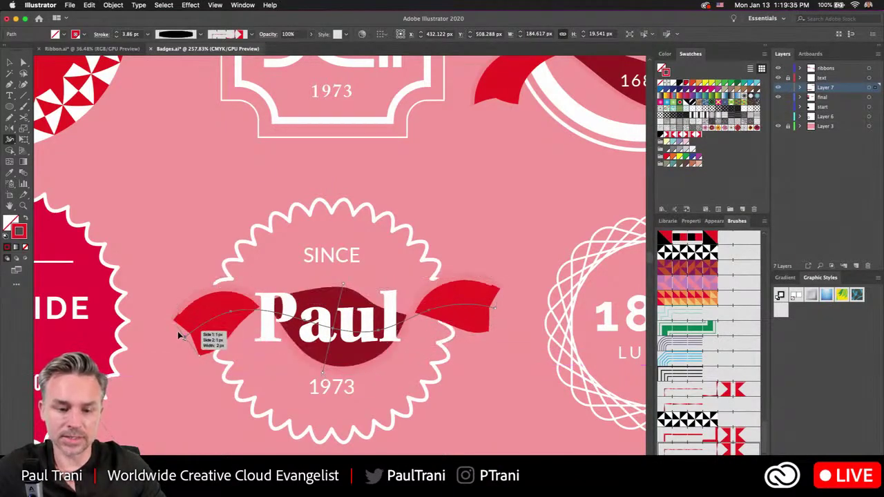
scroll(279, 263, "down", 3)
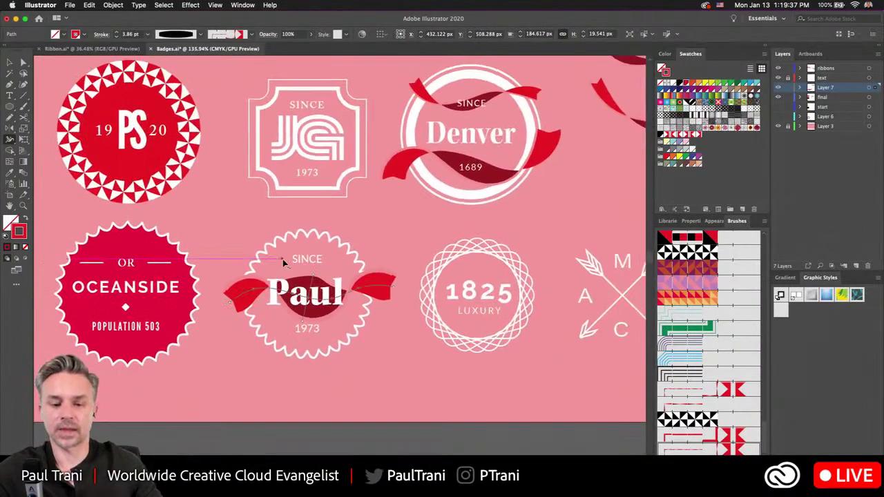
scroll(375, 228, "up", 5)
scroll(398, 197, "down", 3)
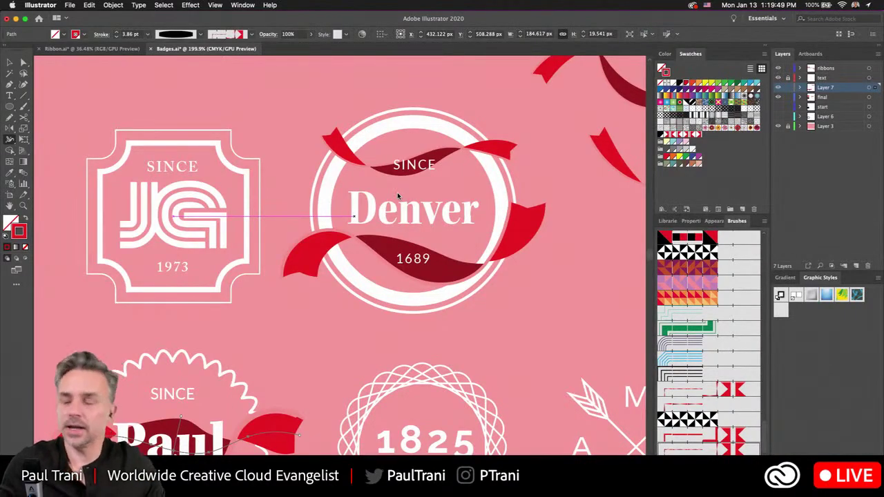
key("v")
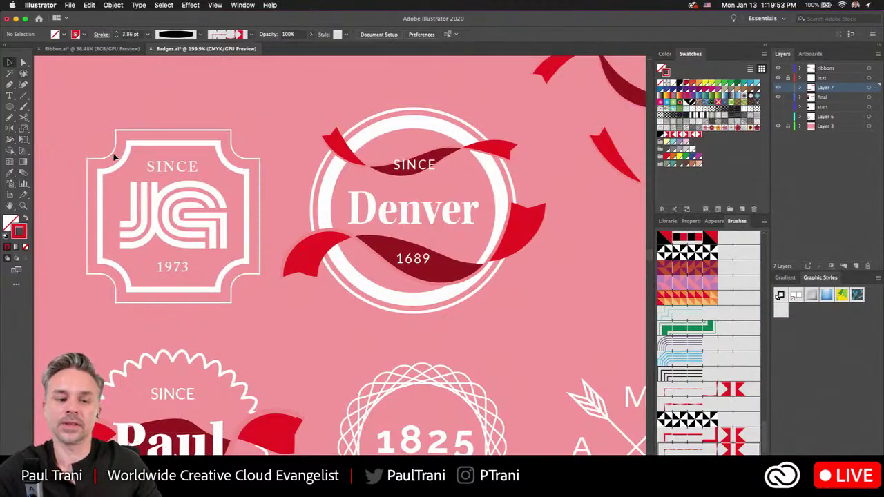
left_click(113, 157)
left_click(90, 109)
left_click_drag(89, 109, 452, 129)
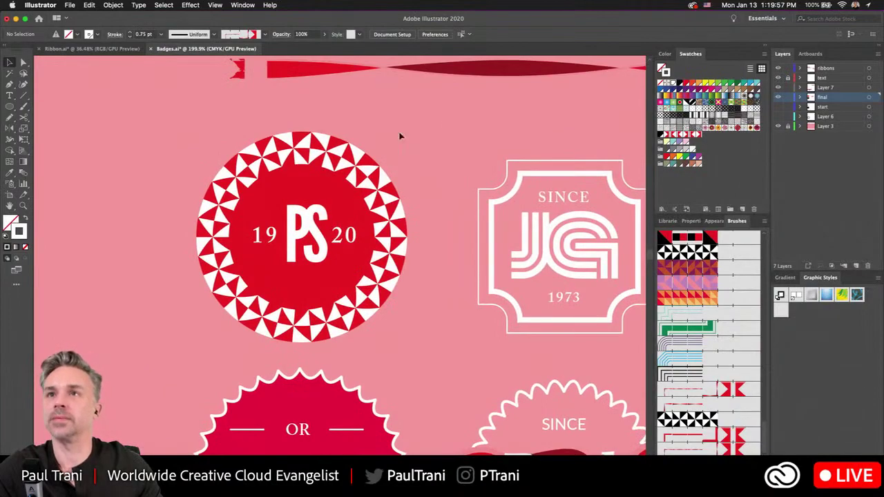
Draw an S-shaped path about 90 px wide and 129 px tall in the empty area above the loose ribbons near the Denver badge
scroll(348, 138, "right", 5)
scroll(348, 138, "down", 3)
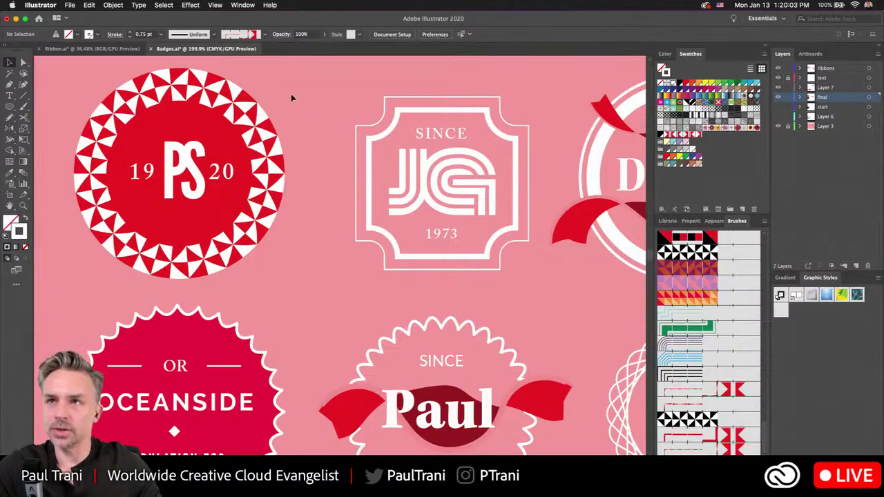
left_click_drag(405, 131, 52, 212)
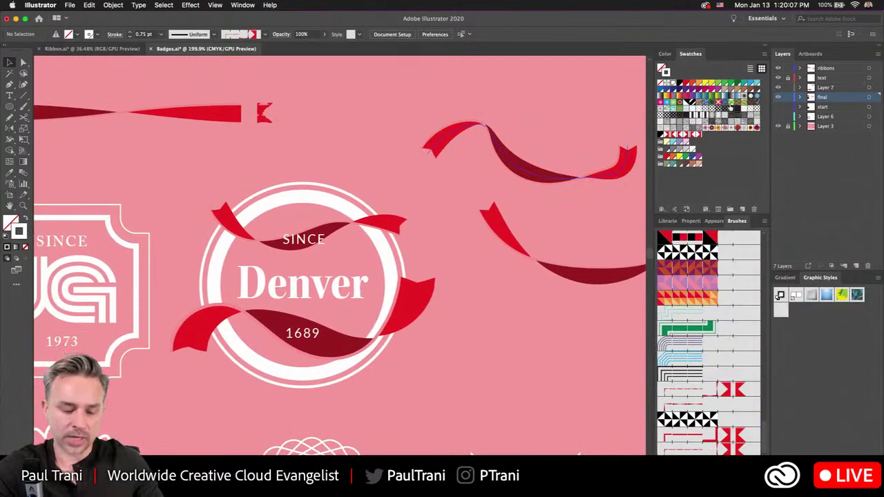
scroll(264, 313, "up", 6)
scroll(263, 313, "right", 4)
left_click_drag(264, 313, 306, 302)
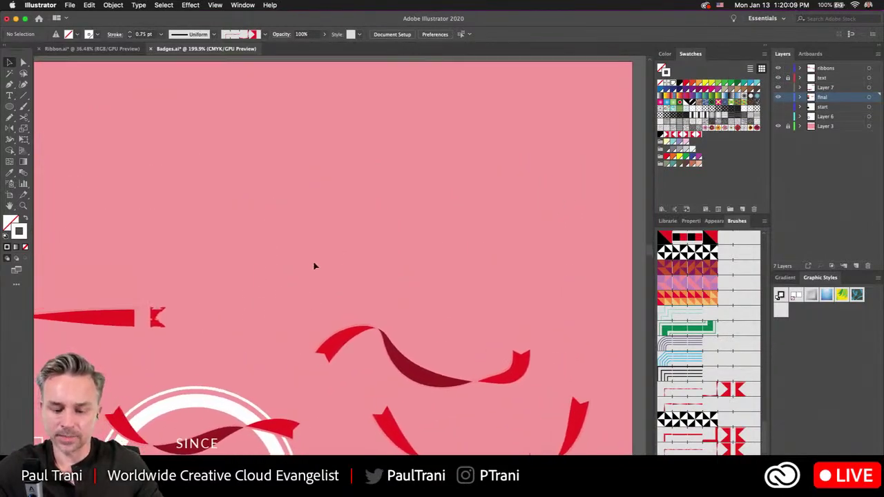
key("n")
left_click_drag(347, 276, 462, 108)
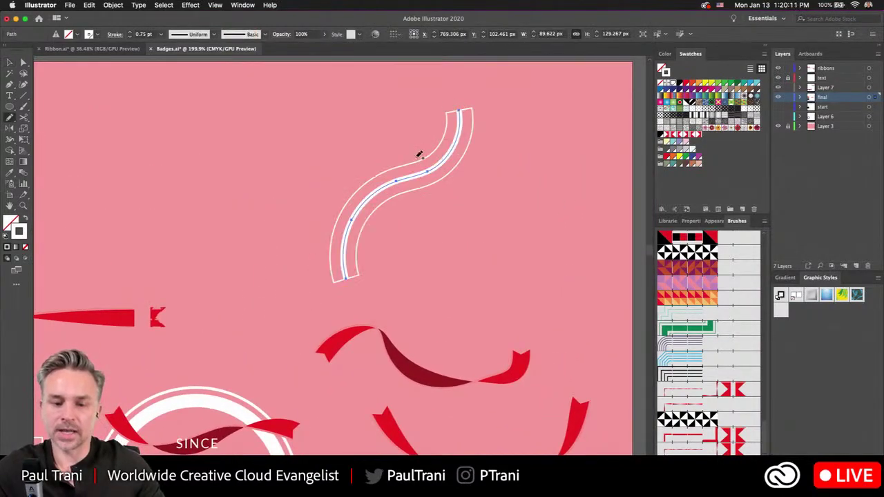
Apply the green leaf pattern brush to the S-shaped path and set its stroke weight to 0.25 pt
scroll(421, 153, "up", 3)
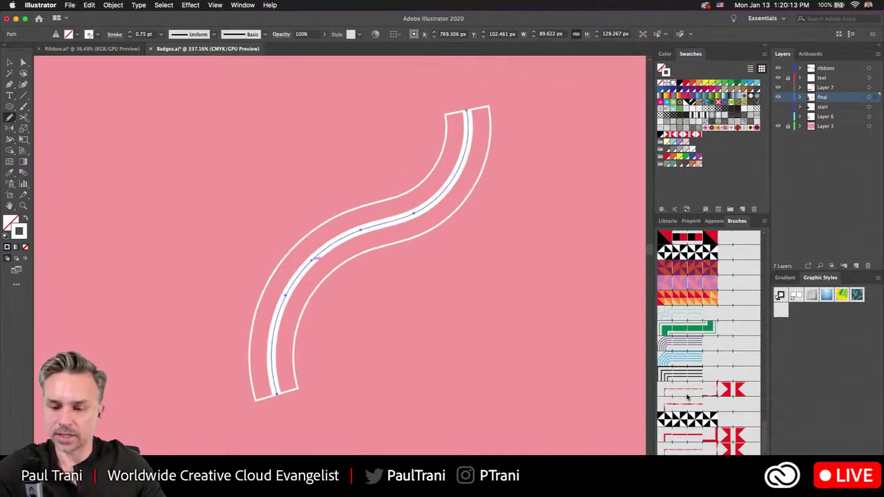
scroll(687, 395, "up", 2)
scroll(687, 395, "up", 5)
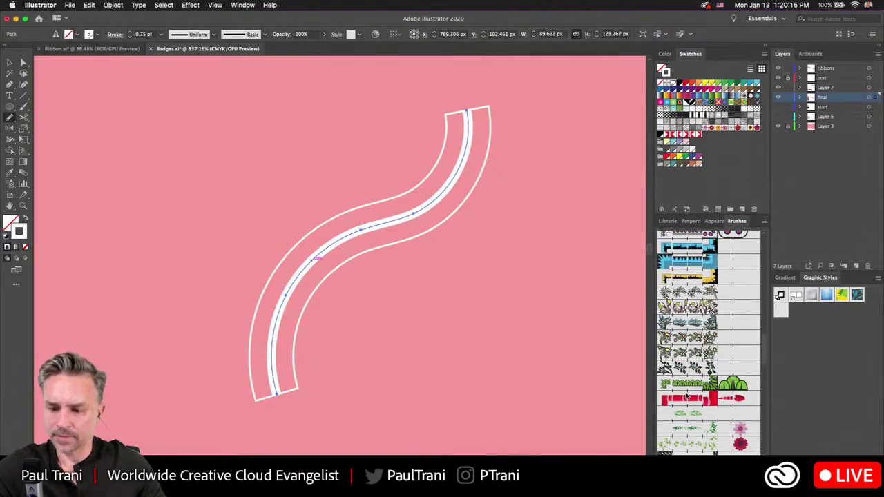
scroll(685, 395, "down", 1)
left_click(680, 347)
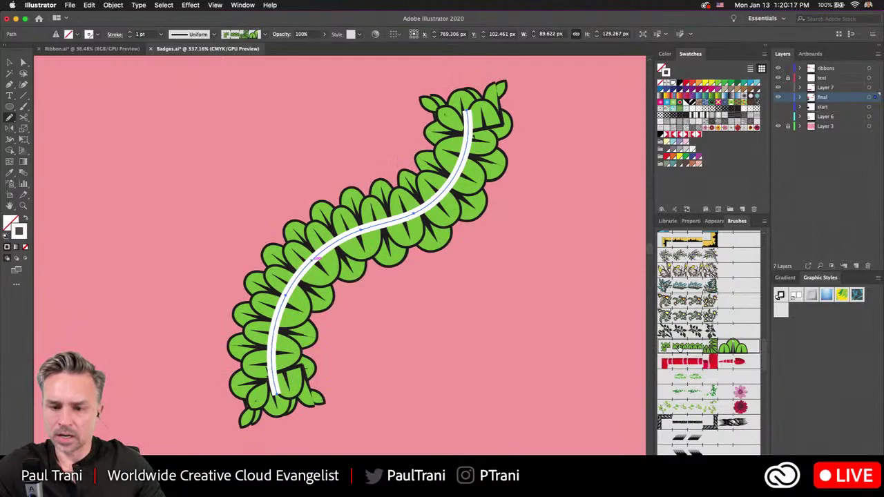
left_click(130, 38)
left_click(130, 37)
left_click(129, 37)
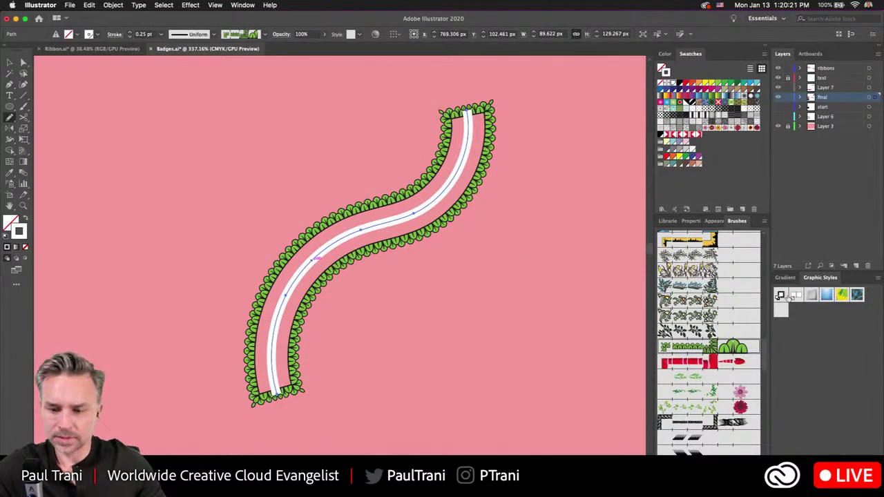
Clear the appearance of the S-shaped path, removing its double stroke and offset effect
left_click(712, 221)
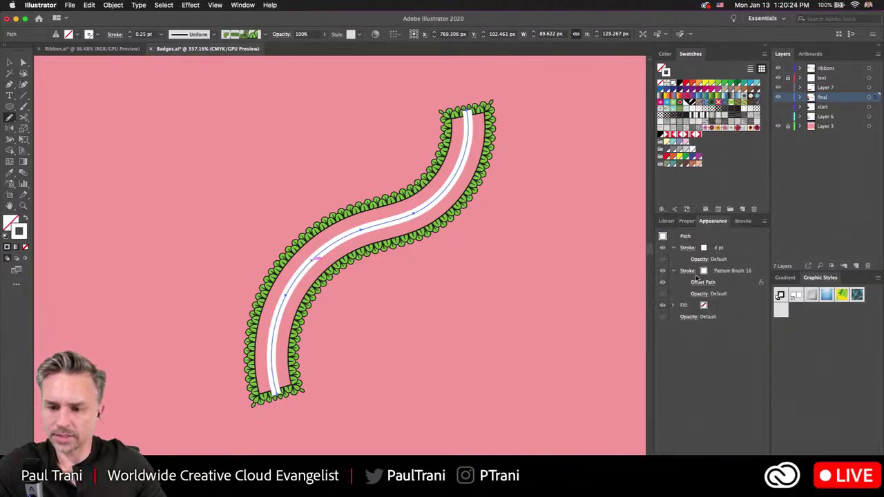
left_click(764, 222)
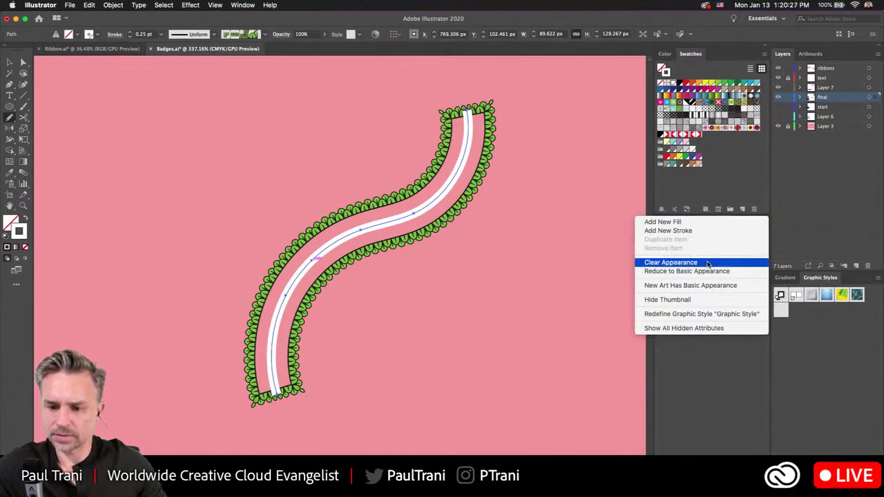
left_click(707, 263)
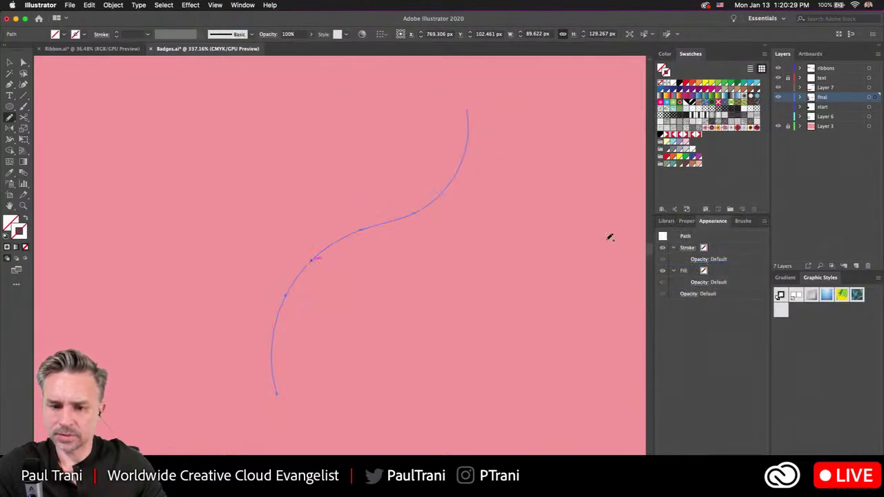
Give the bare S-shaped path a 1 pt stroke with the green leaf pattern brush
left_click(687, 221)
left_click(743, 221)
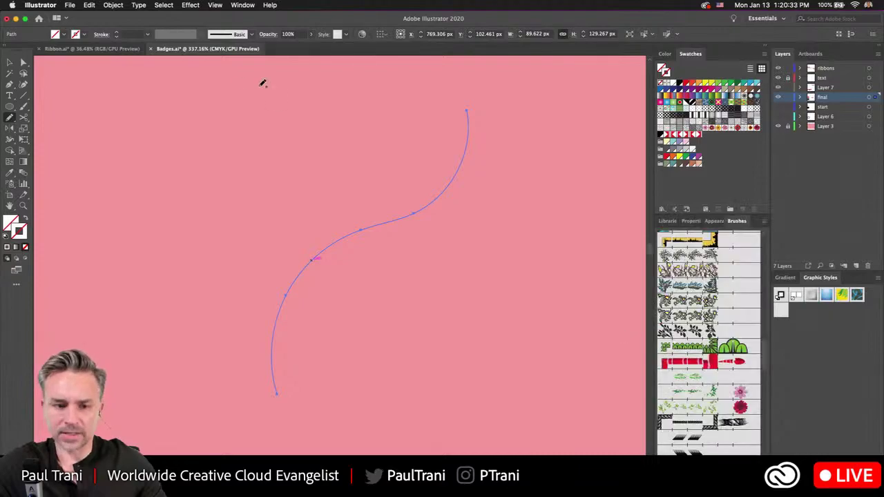
left_click(117, 34)
left_click(117, 35)
left_click(710, 347)
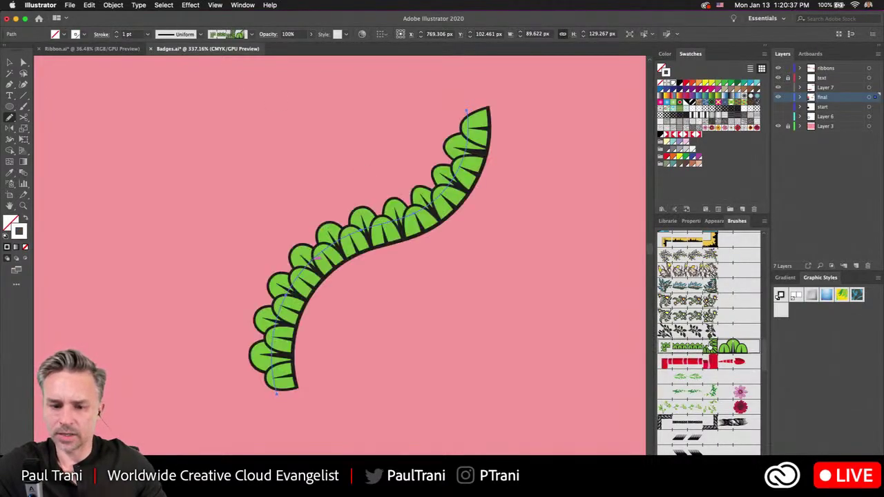
Switch the S-shaped path to the red striped snake pattern brush and set its stroke weight to 0.5 pt
left_click(713, 362)
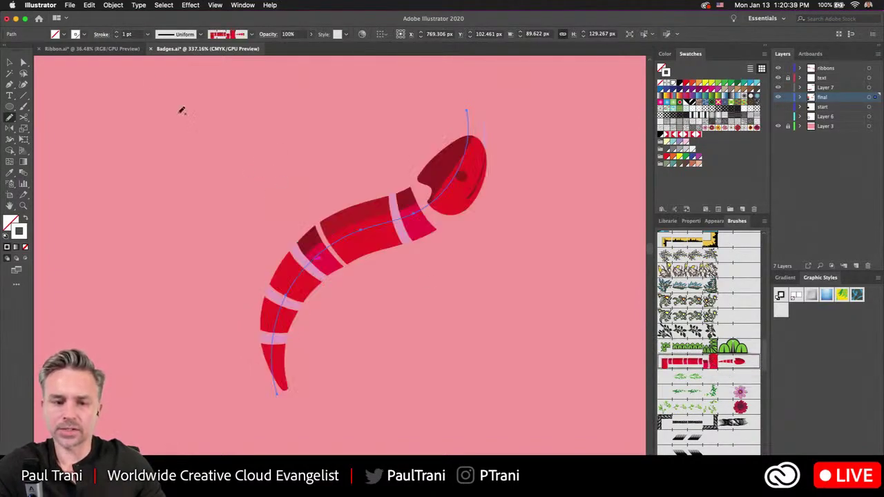
left_click(115, 36)
left_click(115, 37)
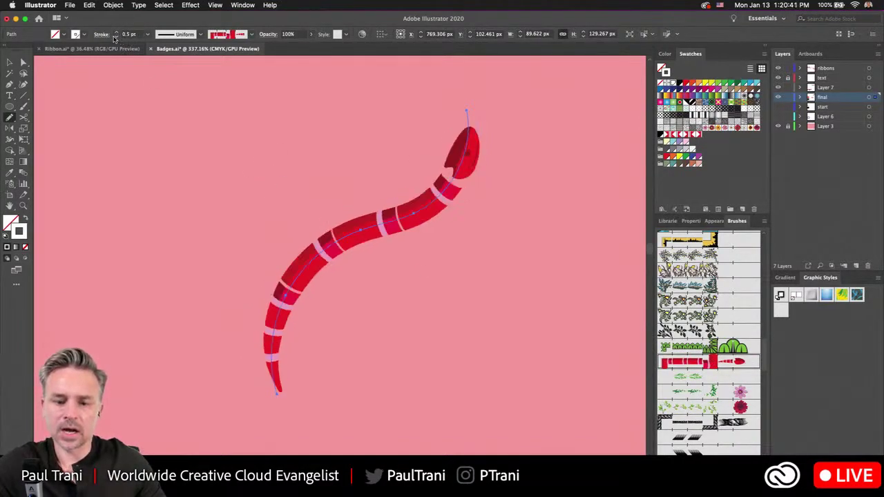
Draw three more wavy snakes overlapping the first one and extending to its left, including ones about 141 px and 110 px wide
scroll(245, 197, "up", 3)
scroll(244, 197, "down", 2)
scroll(298, 261, "down", 1)
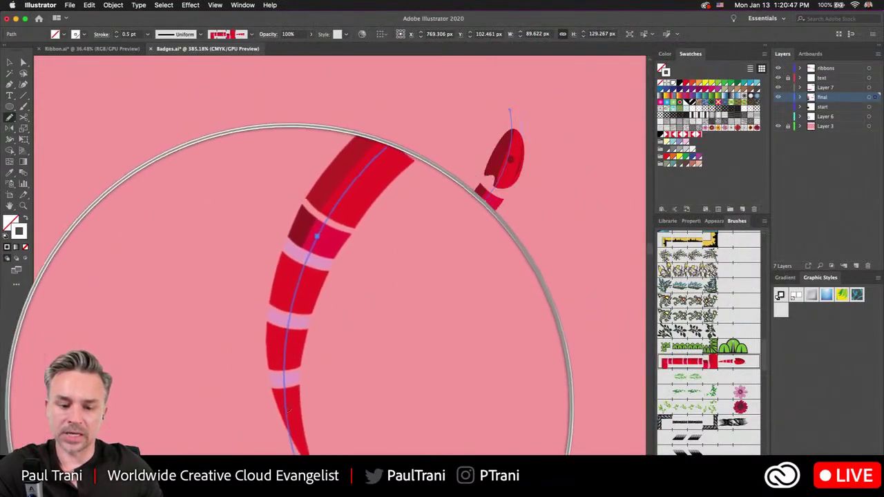
mouse_move(185, 232)
left_mouse_down()
mouse_move(301, 145)
mouse_move(536, 266)
left_mouse_up()
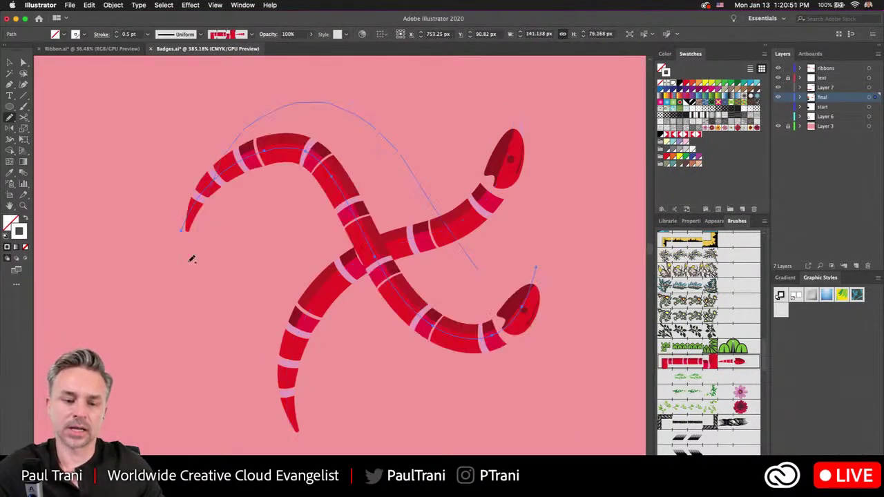
left_click_drag(206, 208, 9, 218)
left_click_drag(138, 166, 308, 184)
mouse_move(418, 306)
left_mouse_down()
mouse_move(303, 174)
mouse_move(171, 235)
mouse_move(138, 146)
left_mouse_up()
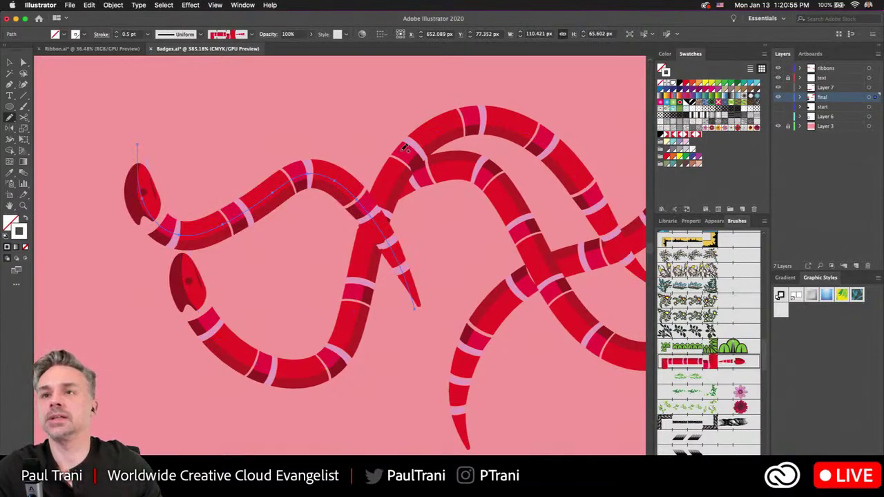
scroll(401, 152, "right", 5)
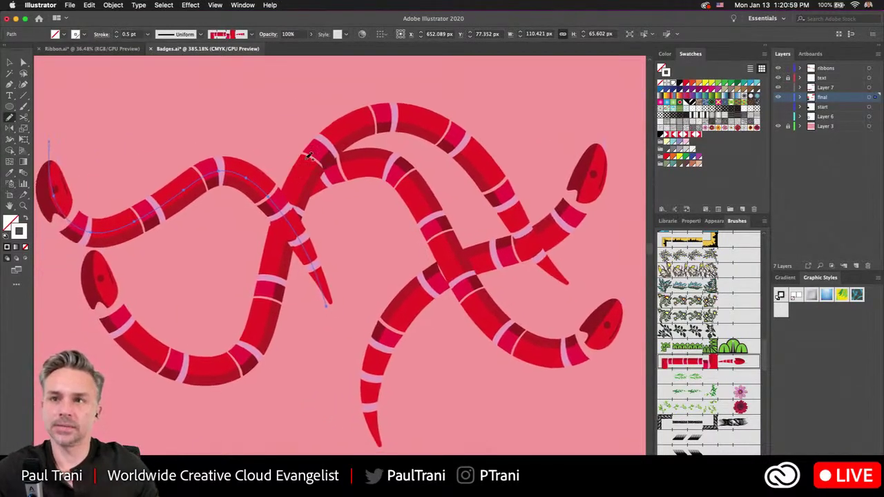
scroll(373, 190, "down", 3)
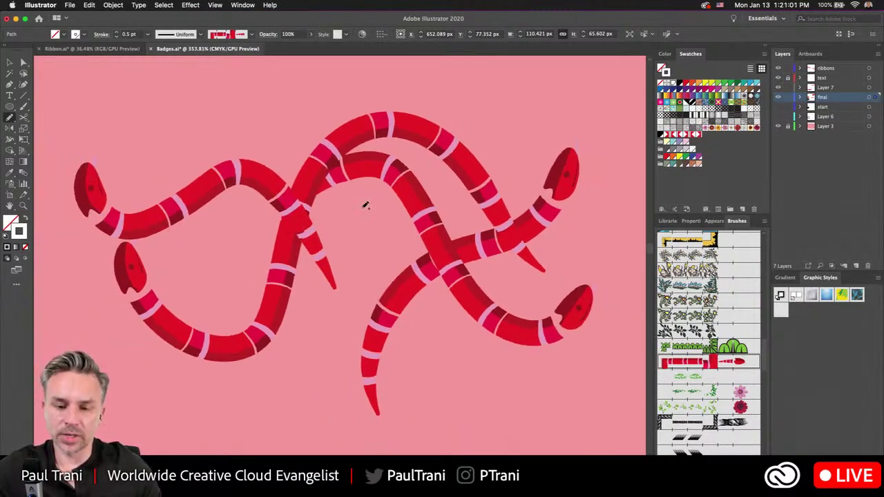
Select all the drawn snakes and delete them
left_click(8, 62)
left_click(147, 142)
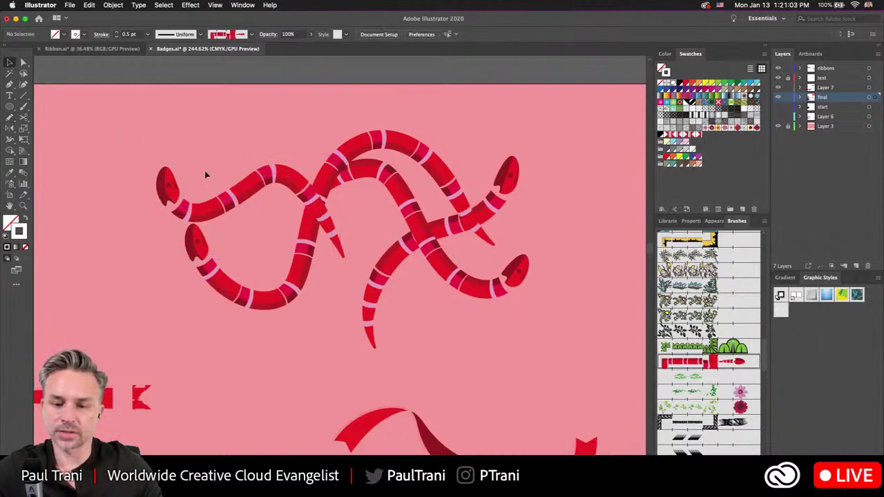
left_click_drag(513, 334, 125, 132)
key("Delete")
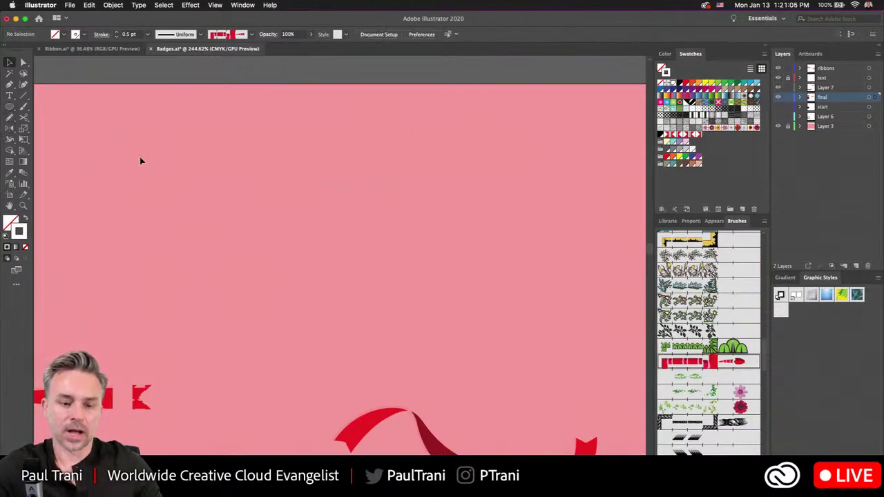
Draw a wavy path about 193 px wide in the cleared area, try both flower vine brushes on it, and apply the green leaf brush
key("b")
mouse_move(207, 235)
left_mouse_down()
mouse_move(419, 270)
mouse_move(512, 223)
left_mouse_up()
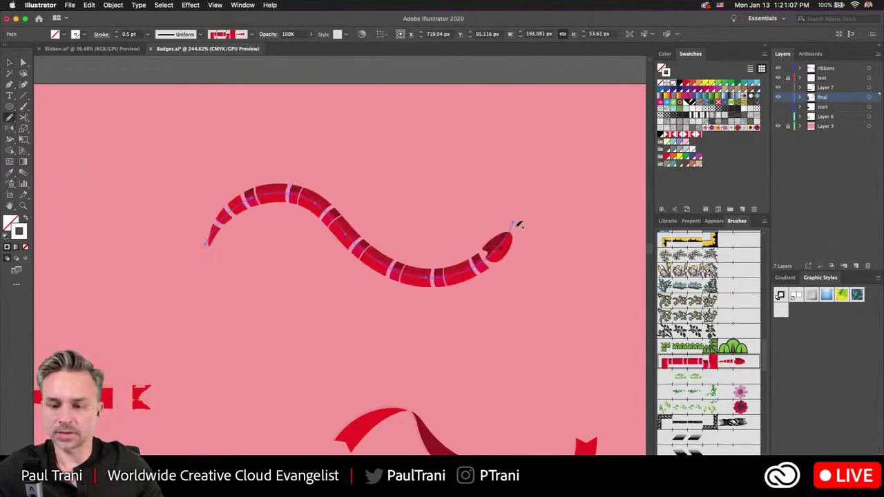
left_click(686, 396)
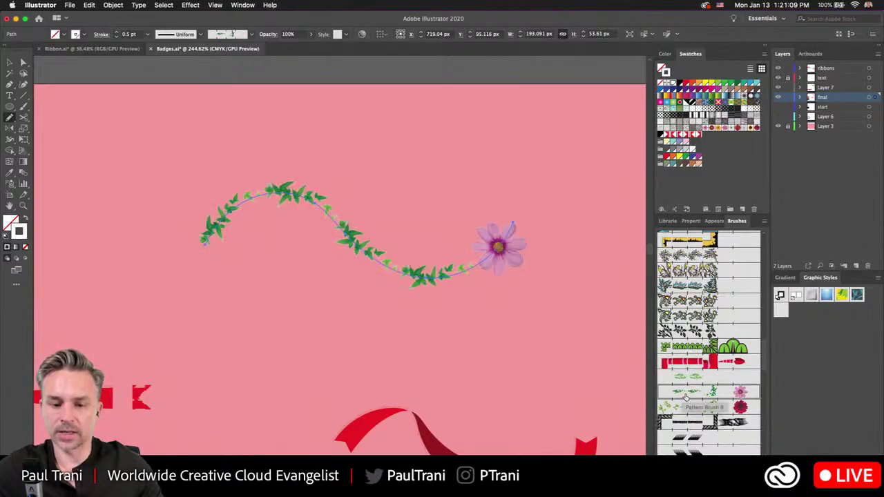
left_click(687, 408)
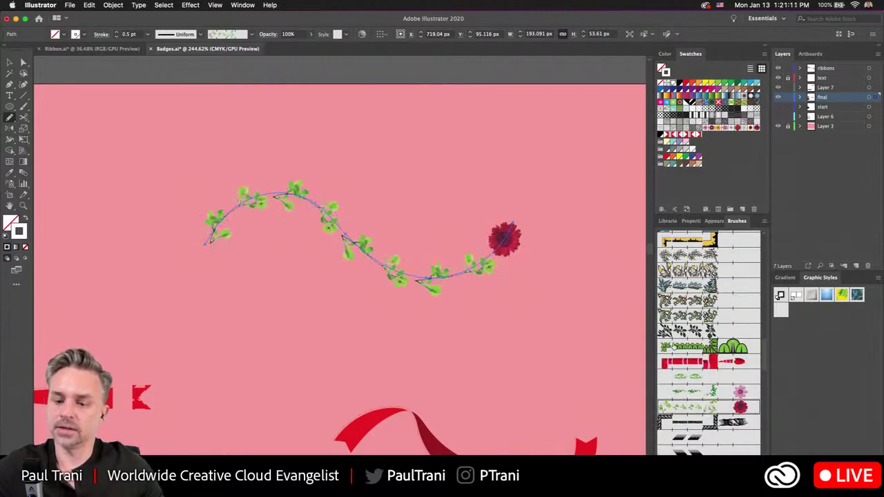
left_click(683, 346)
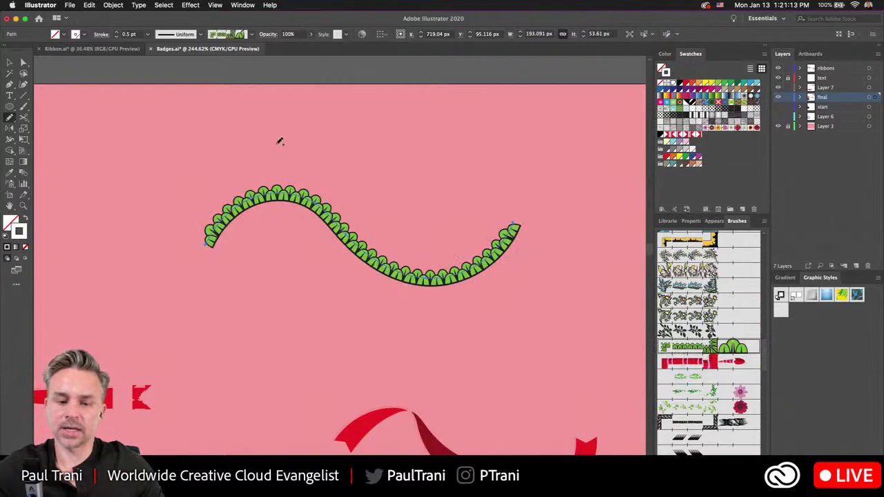
Open the options of the green leaf pattern brush, examine its tiles, and close them without changes
scroll(279, 141, "up", 1)
scroll(280, 142, "up", 2)
left_click_drag(274, 185, 198, 125)
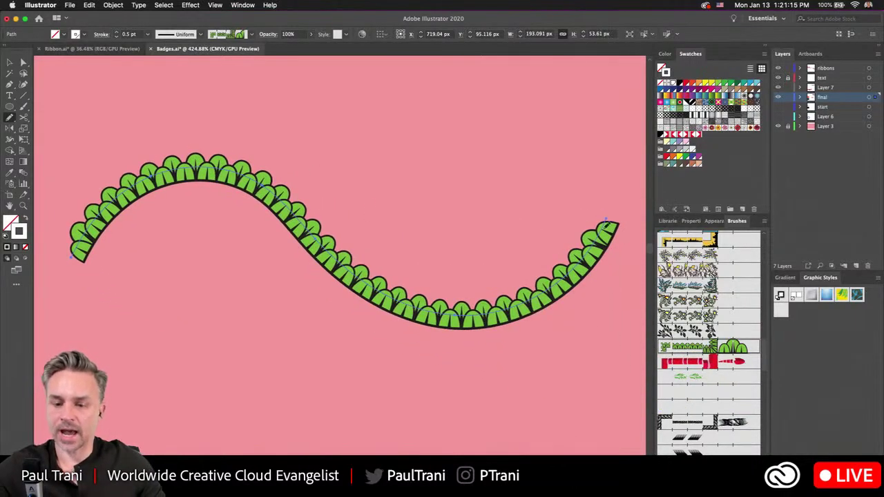
double_click(712, 349)
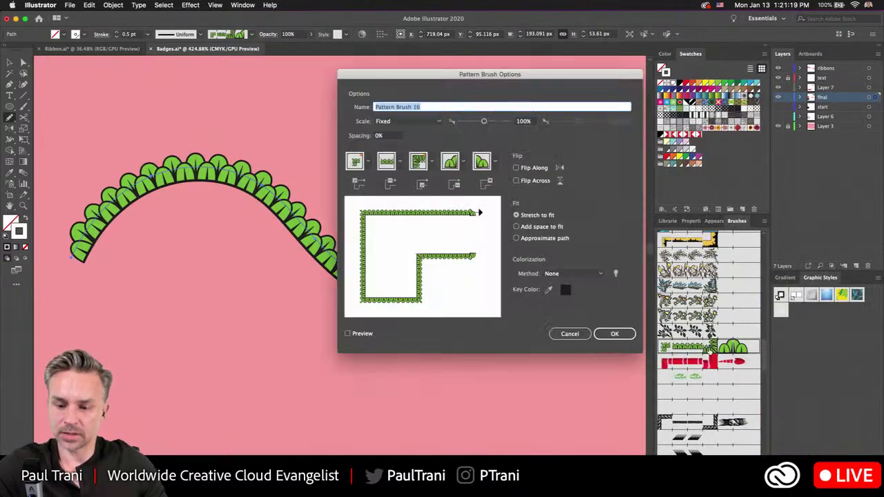
left_click_drag(407, 76, 488, 87)
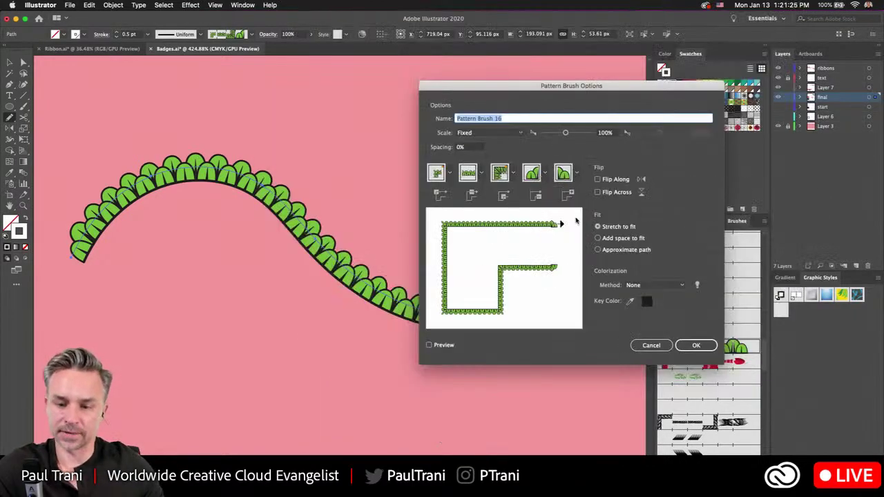
left_click(652, 346)
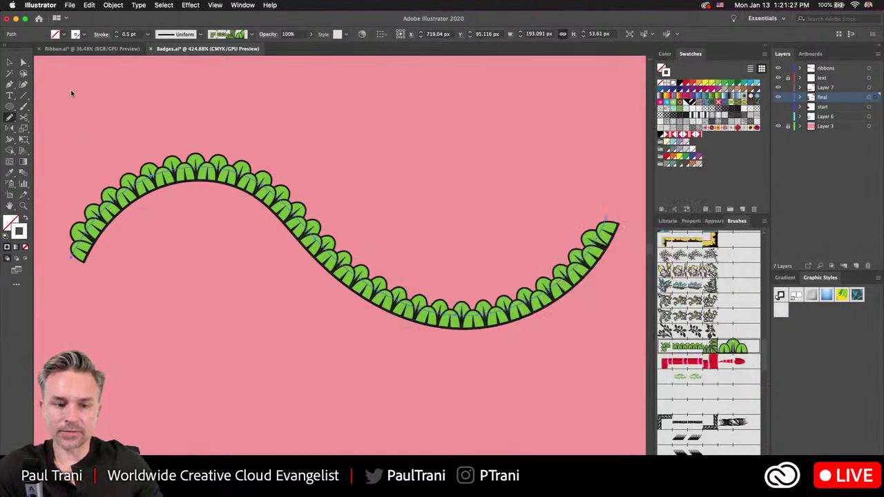
Draw a straight horizontal leaf-brush line about 53 px wide above the wavy path and expand its appearance
left_click(24, 96)
left_click_drag(377, 144, 525, 145)
scroll(545, 111, "up", 3)
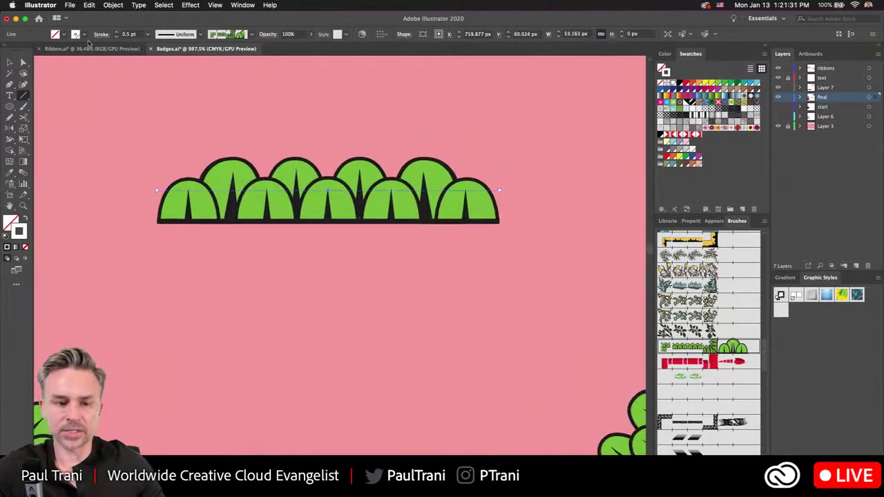
left_click(115, 7)
left_click(138, 115)
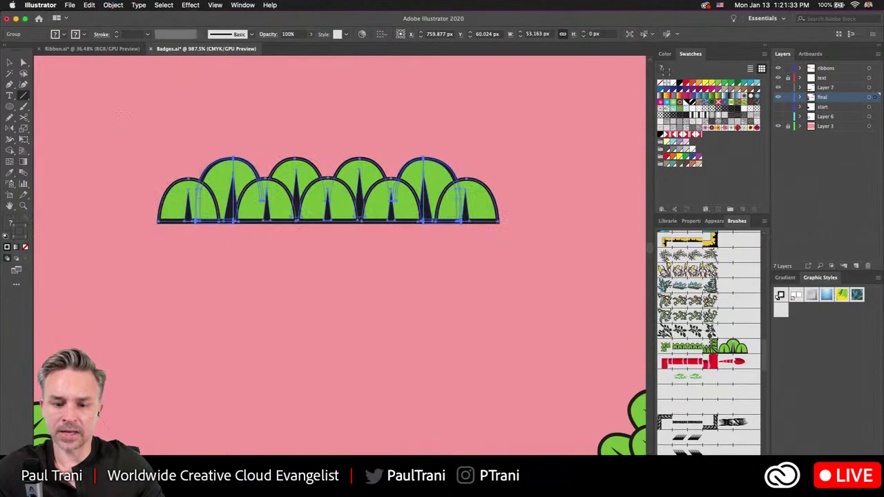
left_click(23, 63)
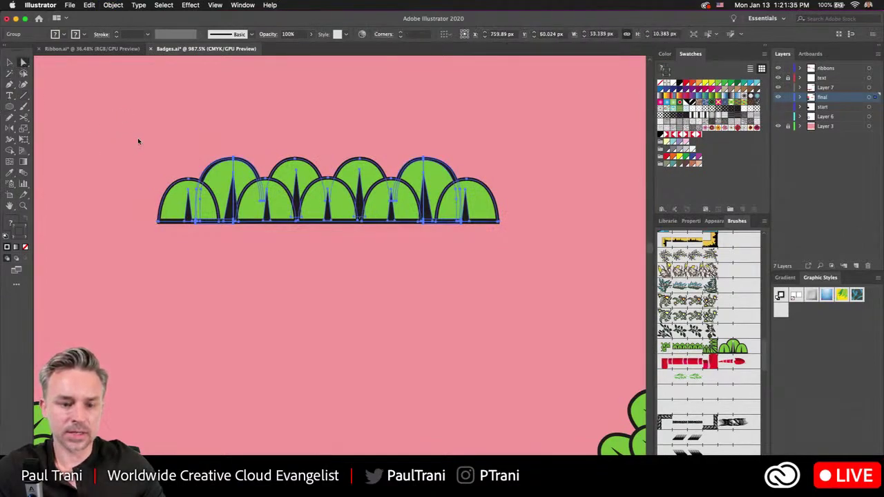
left_click(140, 142)
left_click(173, 199)
left_click_drag(219, 244, 166, 187)
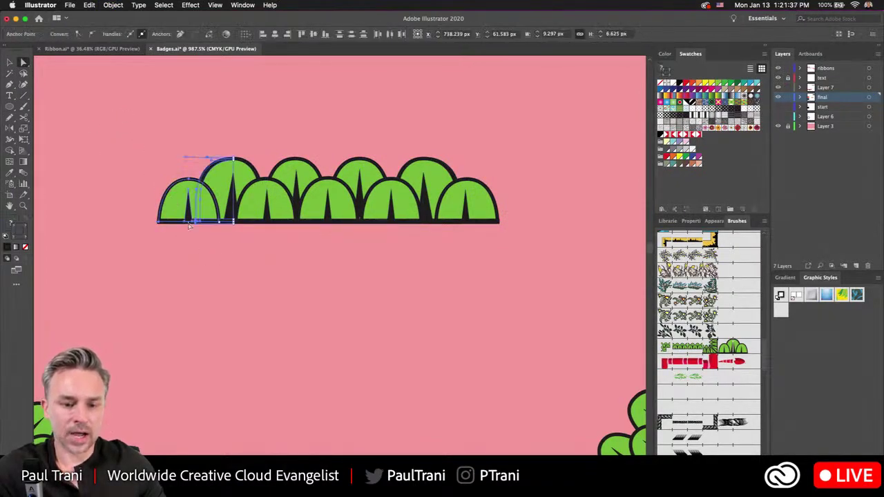
Select the whole expanded leaf line and ungroup it into its separate brush tiles
left_click(10, 63)
left_click(127, 177)
left_click(176, 203)
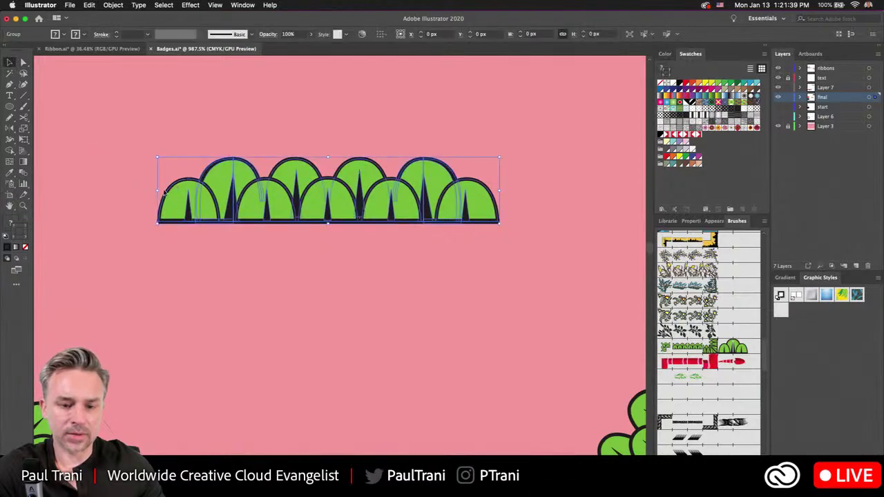
right_click(205, 189)
left_click(228, 264)
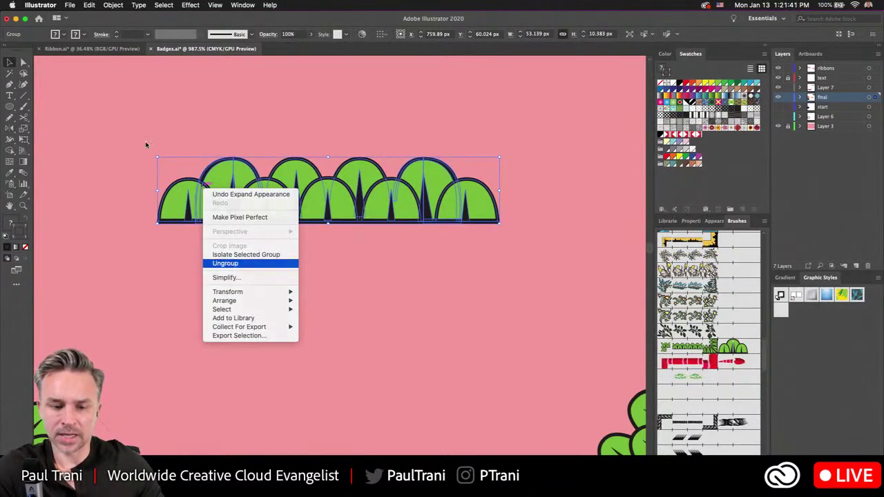
Move the left and right end tiles of the leaf line about 7.6 px outward, away from the middle tiles
left_click_drag(127, 143, 205, 241)
left_click_drag(207, 178, 157, 179)
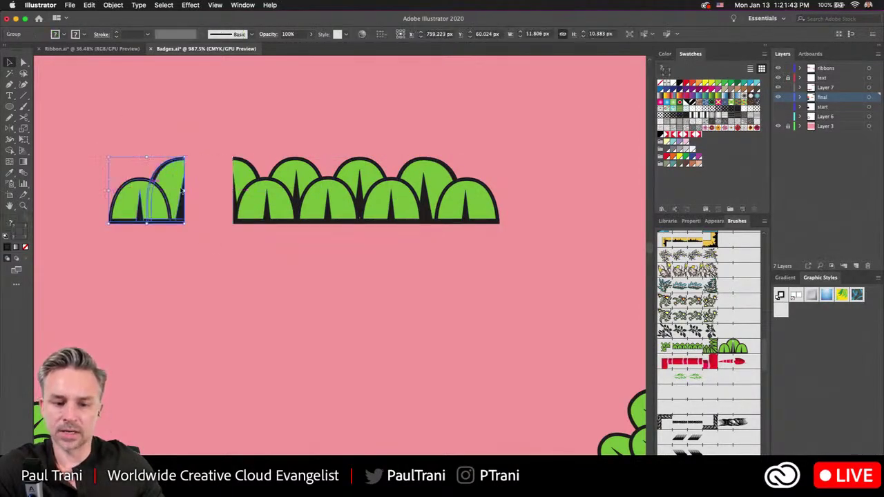
left_click(453, 202)
left_click_drag(453, 202, 503, 202)
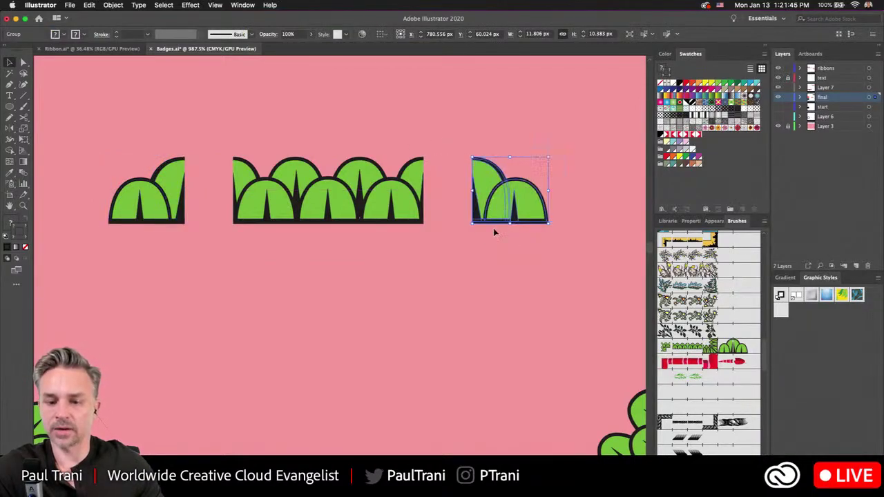
Show the left end, right end and middle pieces of the leaf brush by selecting each in turn, and deselect everything
left_click(140, 202)
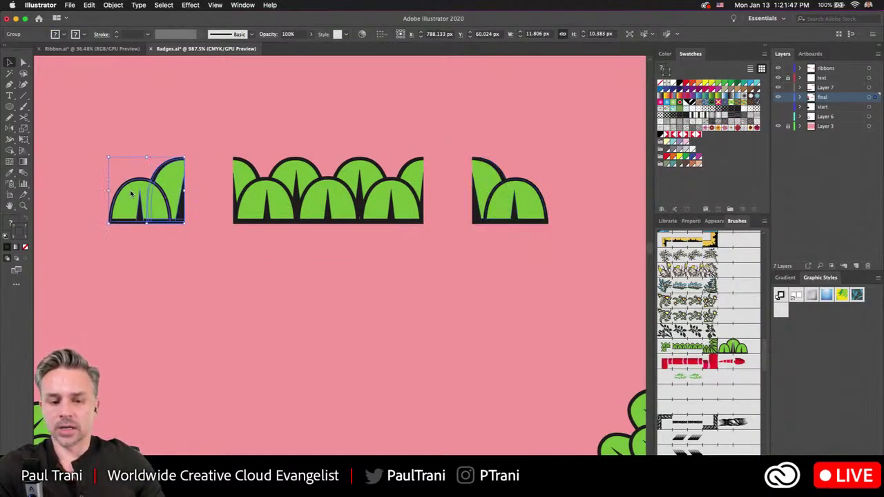
left_click(493, 196)
left_click(304, 189)
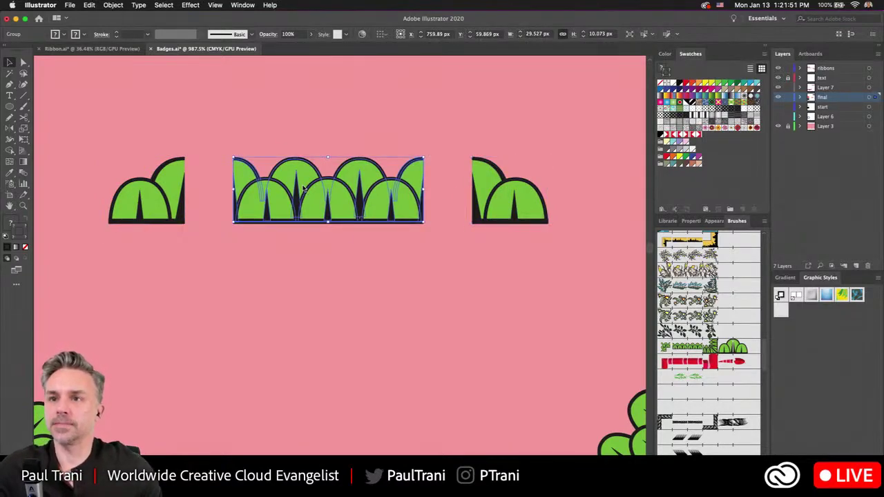
left_click(333, 256)
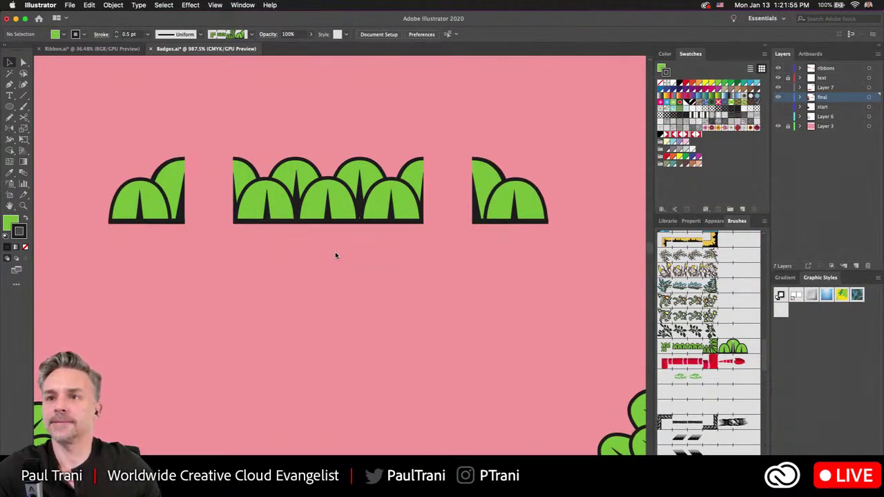
Examine the wavy leaf path, the ribbons and the finished badges across the artwork
scroll(334, 255, "down", 3)
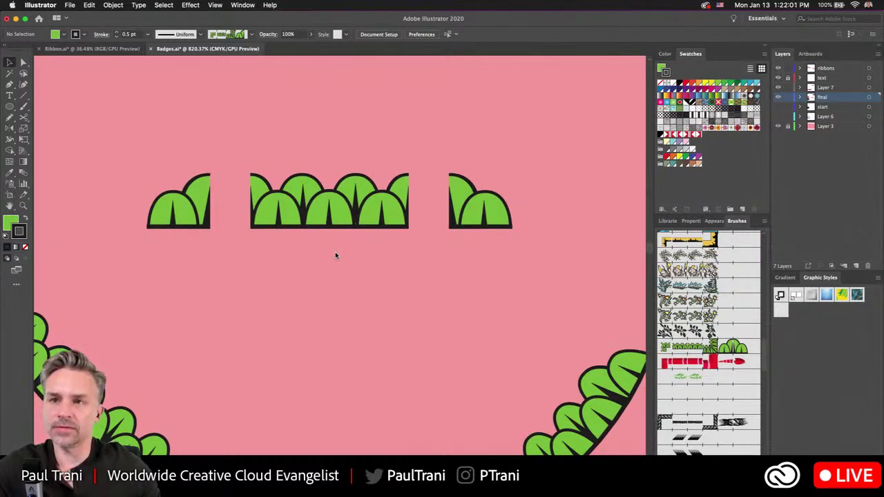
scroll(335, 256, "down", 4)
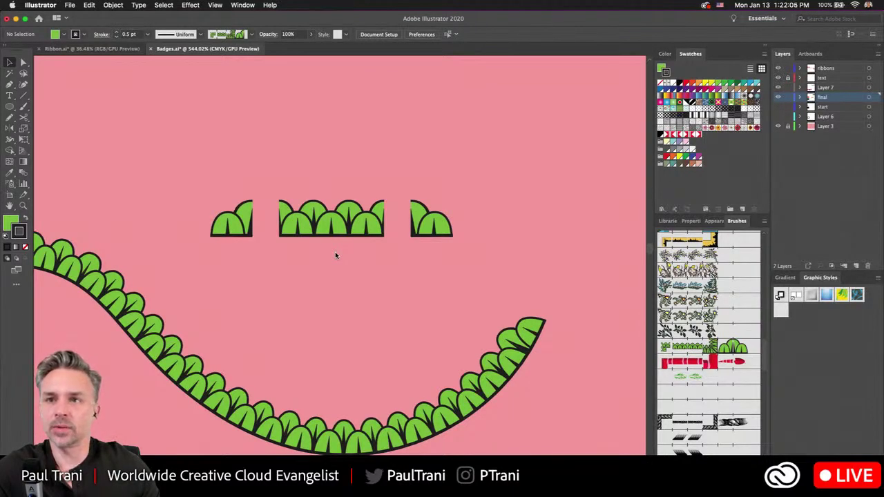
scroll(327, 143, "down", 5)
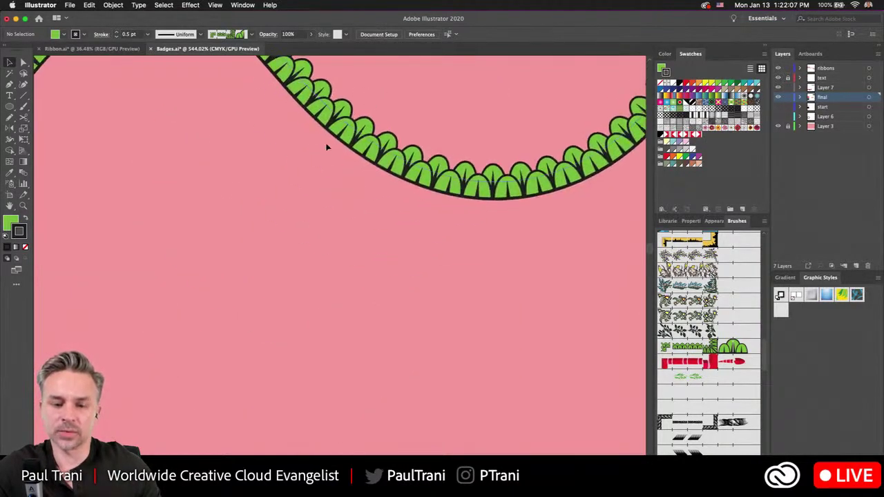
scroll(290, 162, "down", 5)
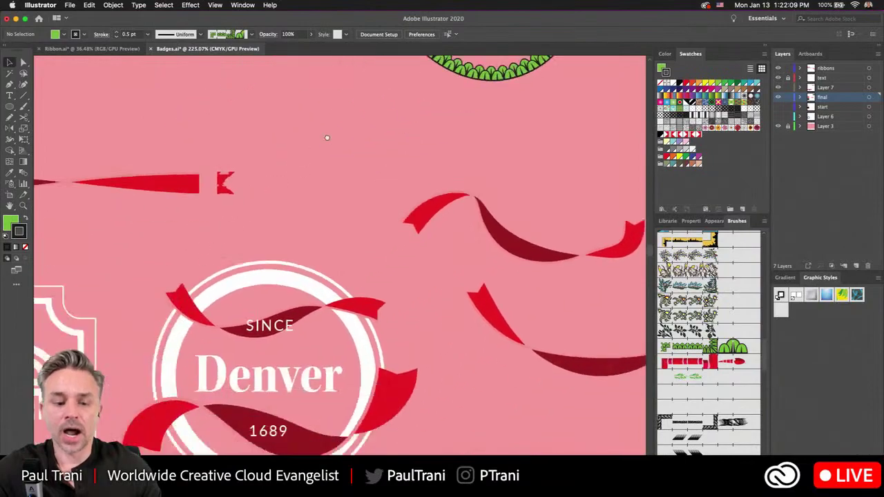
scroll(290, 185, "left", 5)
scroll(291, 185, "down", 3)
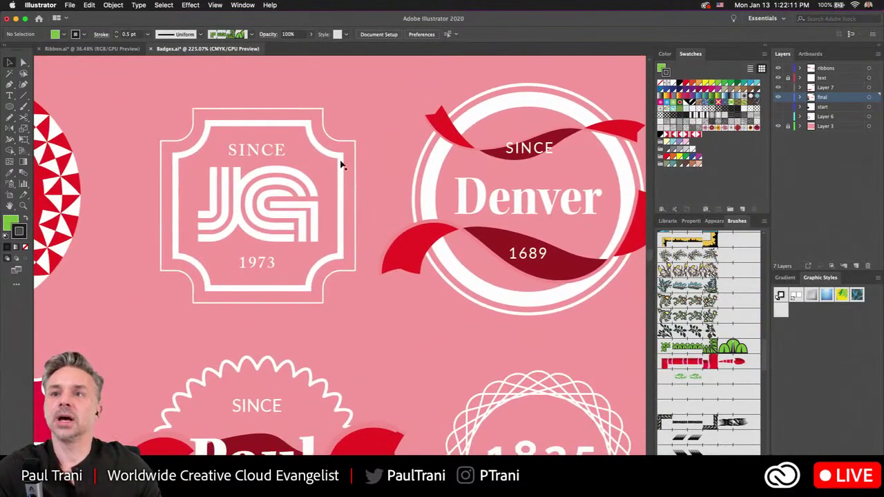
scroll(351, 133, "down", 3)
scroll(356, 159, "left", 5)
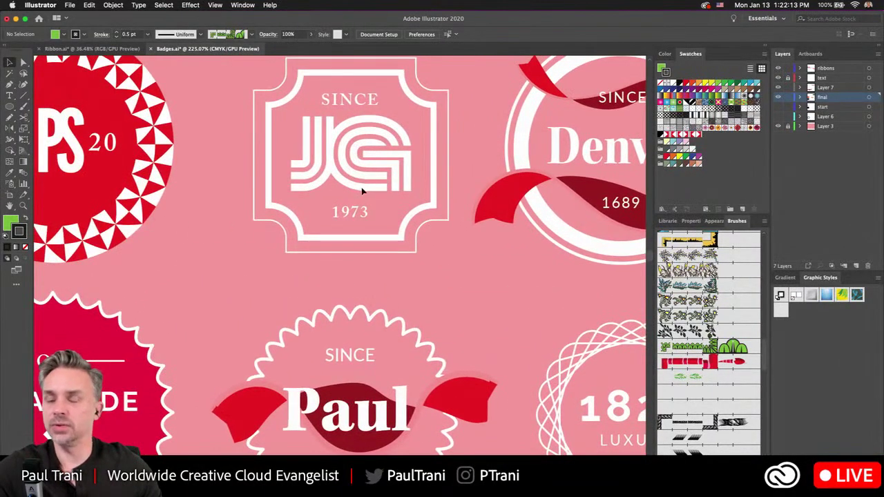
scroll(363, 188, "down", 2)
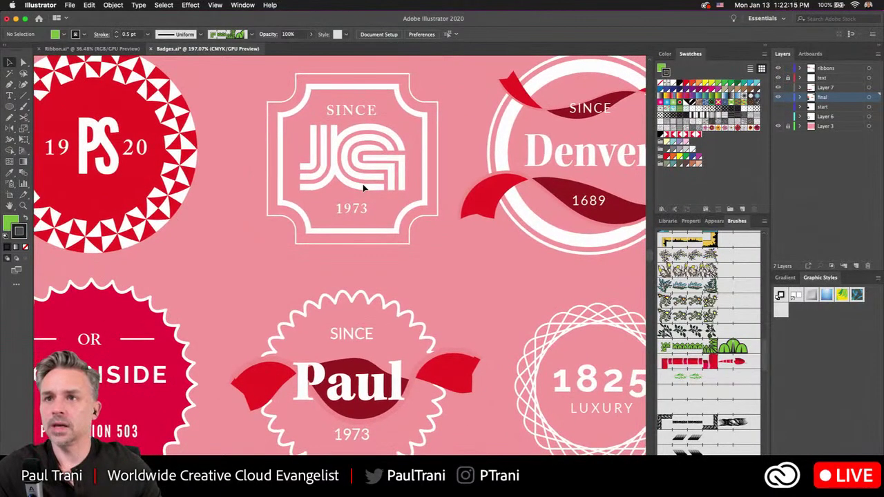
scroll(354, 185, "right", 2)
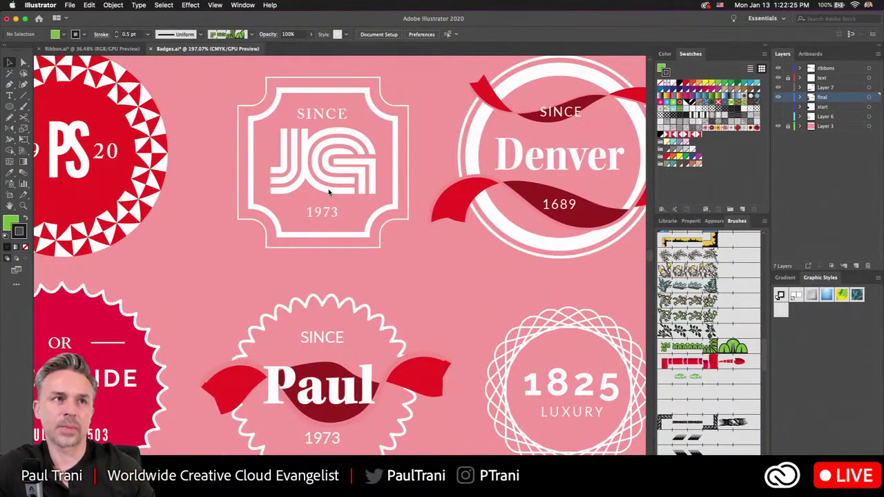
scroll(329, 192, "down", 3)
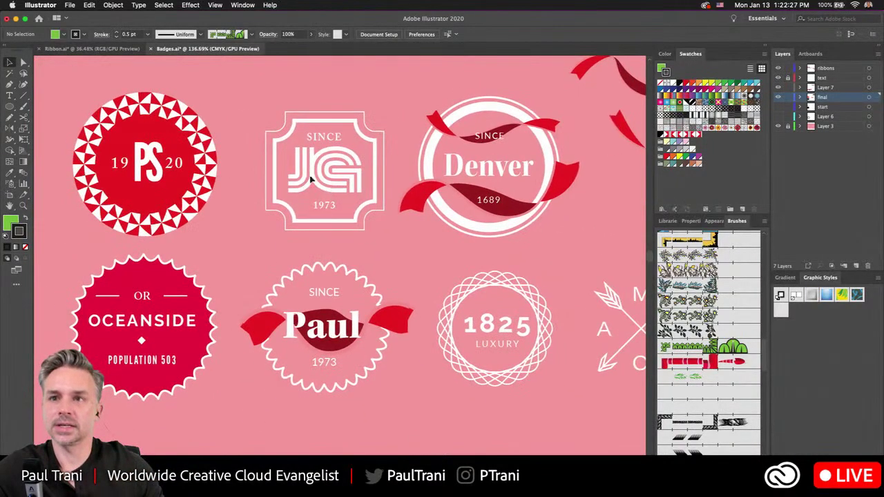
scroll(282, 173, "down", 2)
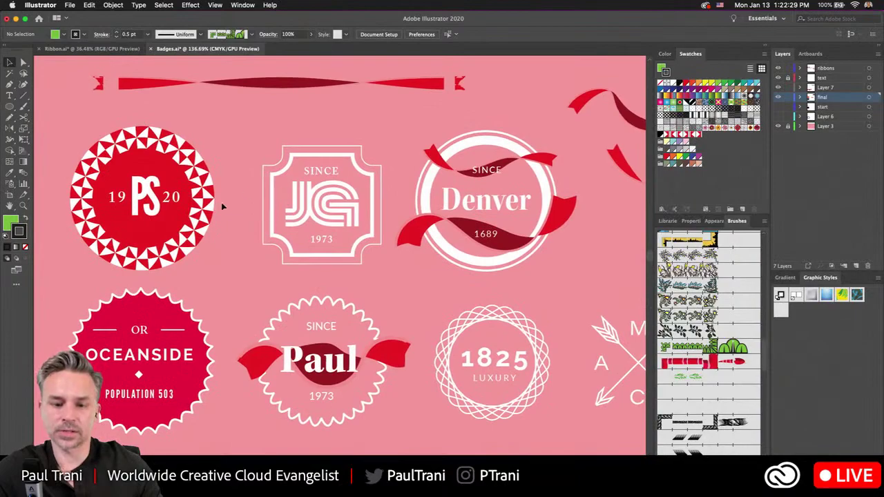
scroll(216, 233, "up", 3)
scroll(216, 229, "up", 2)
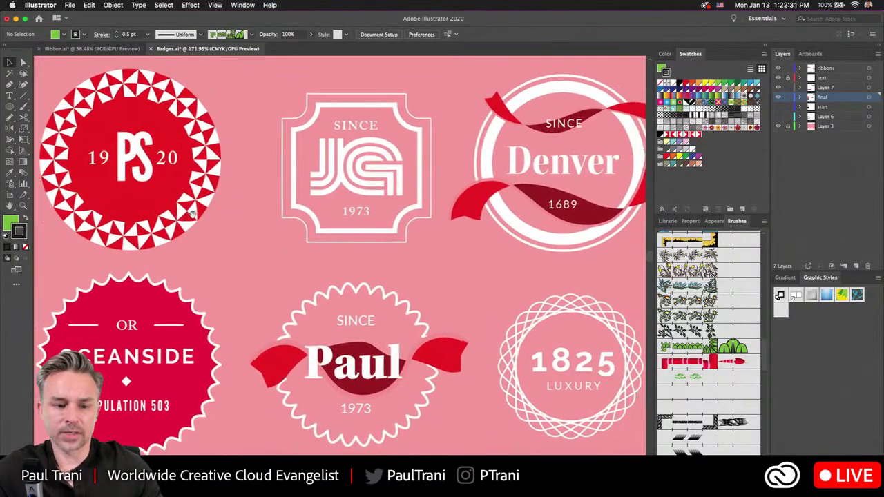
double_click(102, 167)
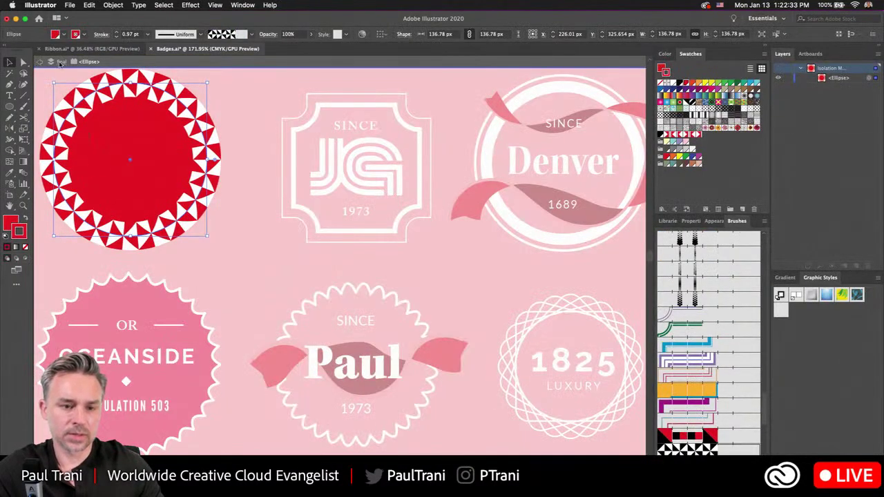
left_click(39, 62)
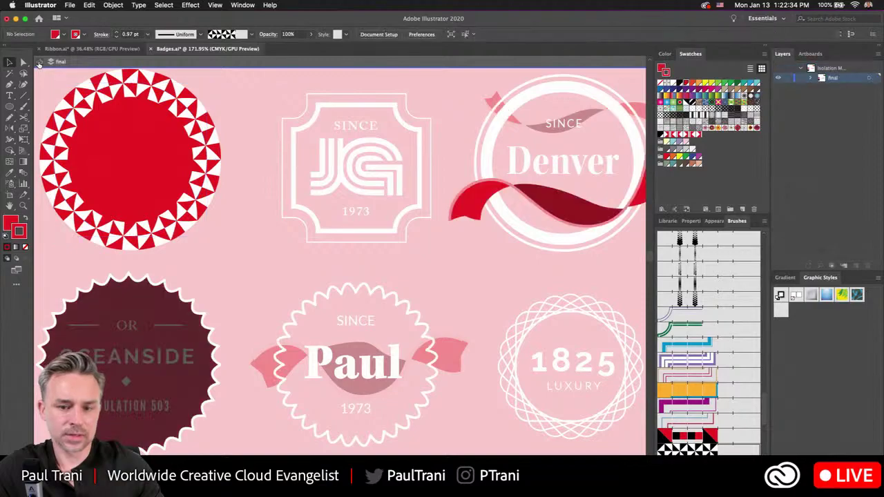
left_click(40, 62)
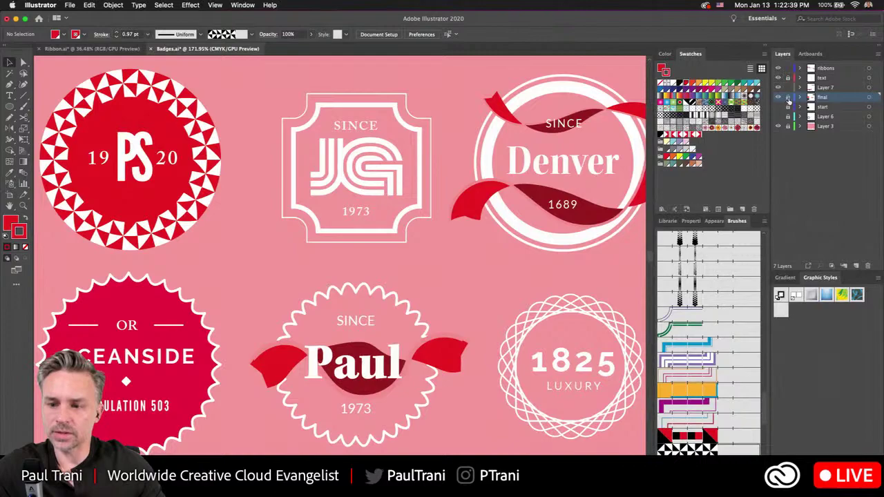
Lock the final, start and Layer 6 layers, unlock the text layer, and replace the 19 beside the PS monogram with 20
left_click(826, 79)
scroll(338, 256, "left", 5)
scroll(339, 255, "up", 3)
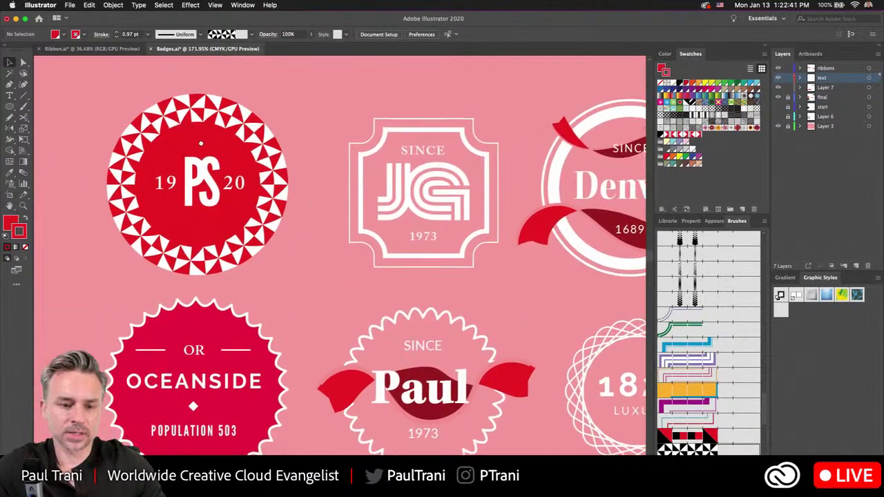
scroll(339, 256, "left", 2)
scroll(338, 255, "up", 2)
scroll(241, 281, "up", 3)
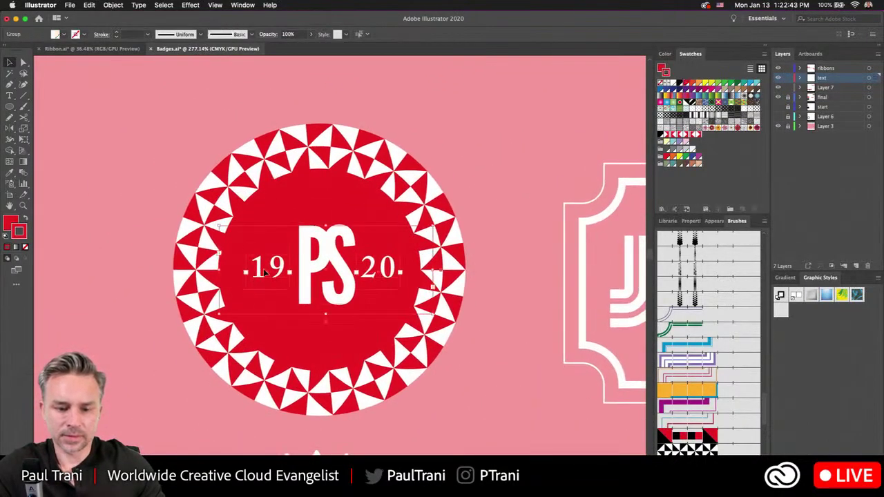
double_click(260, 273)
double_click(260, 272)
double_click(258, 269)
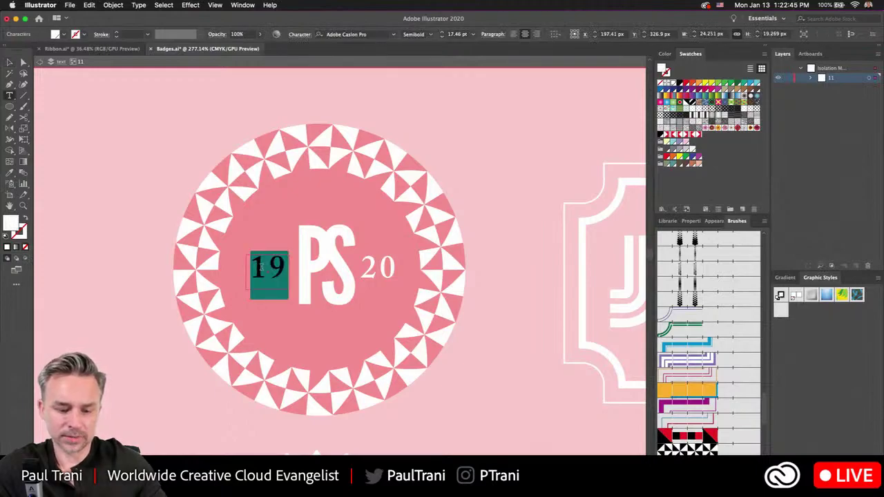
type("22")
key("BackSpace")
type("0")
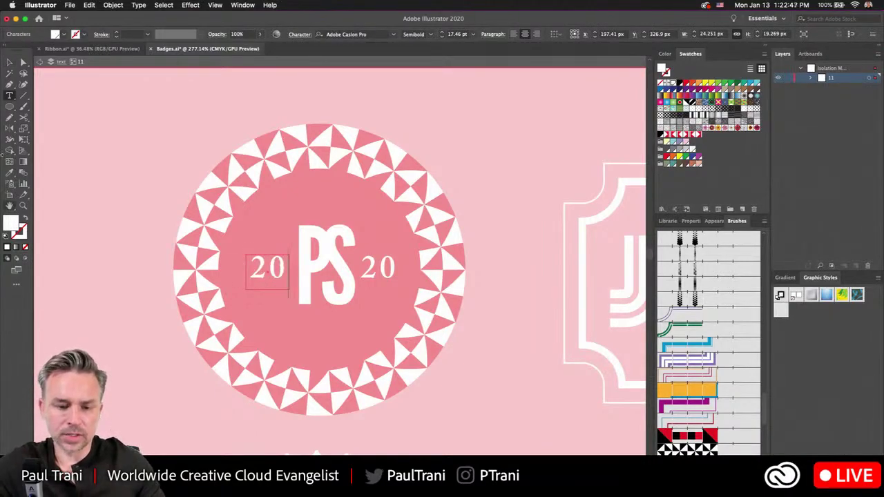
left_click(10, 64)
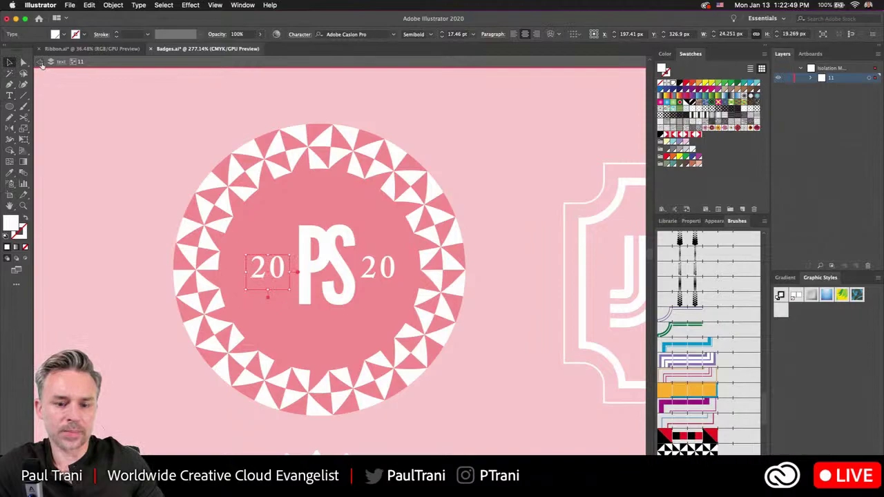
left_click(40, 62)
scroll(85, 207, "down", 3)
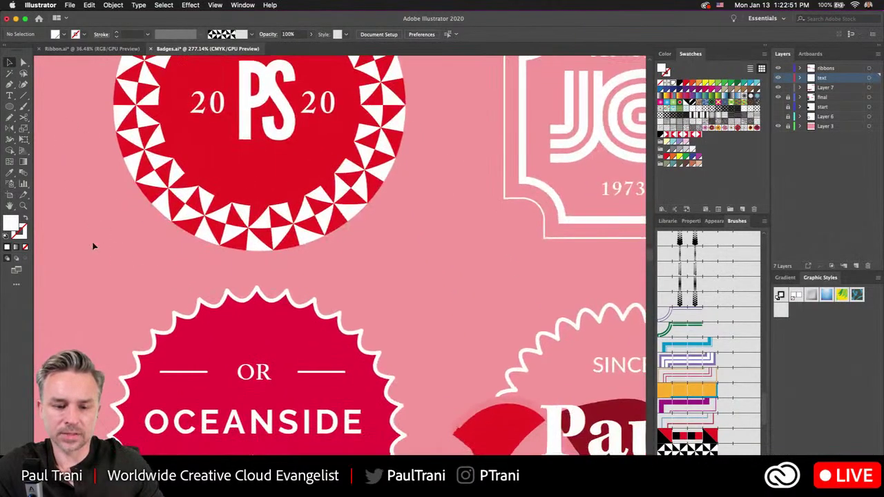
scroll(115, 310, "down", 5)
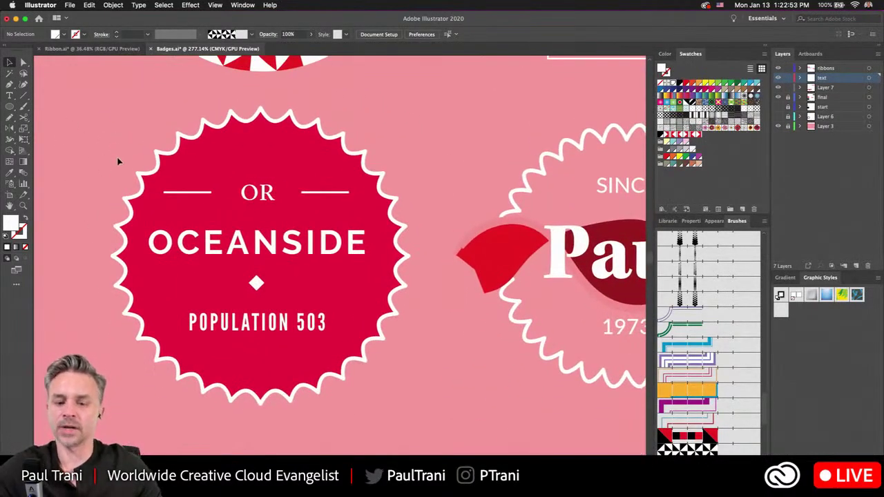
scroll(436, 229, "down", 4)
left_click_drag(427, 217, 297, 345)
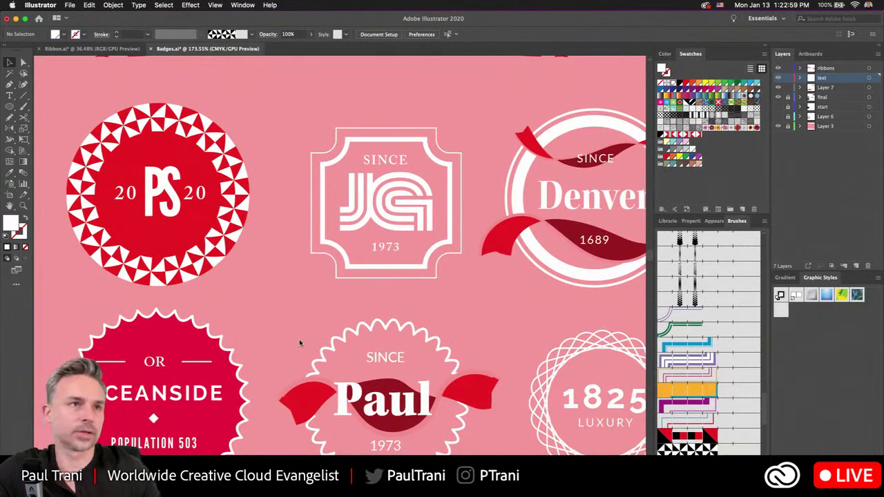
left_click_drag(299, 339, 277, 297)
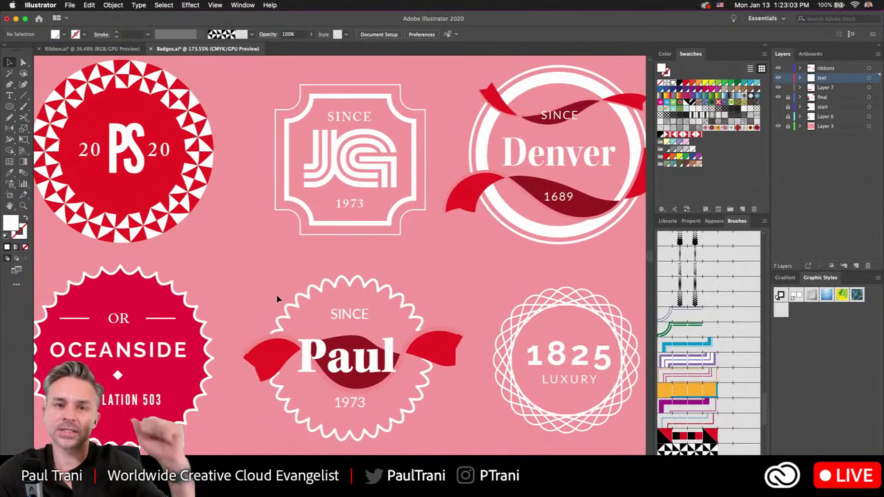